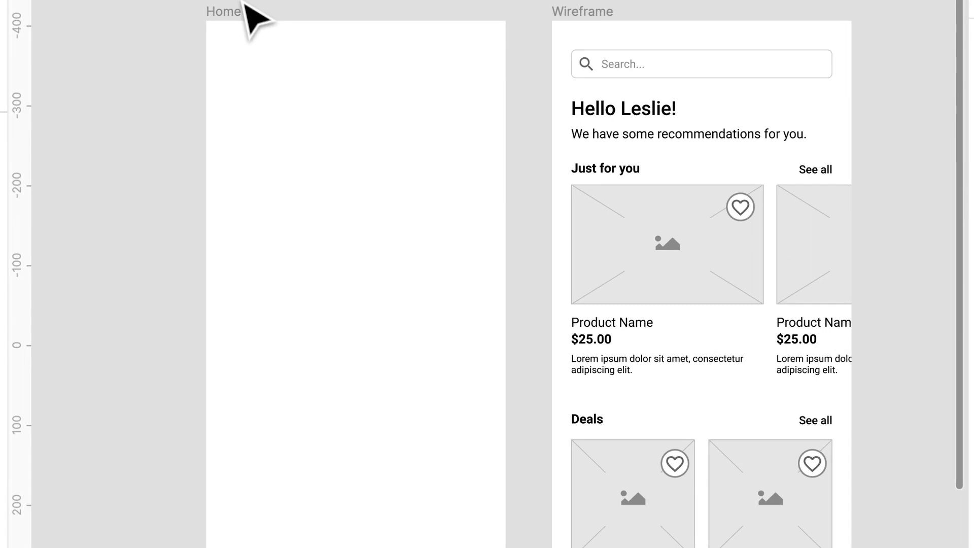
- Examine the Wireframe frame from the search field through the product cards, deals and categories to the bottom navigation bar
scroll(243, 2, down, 1)
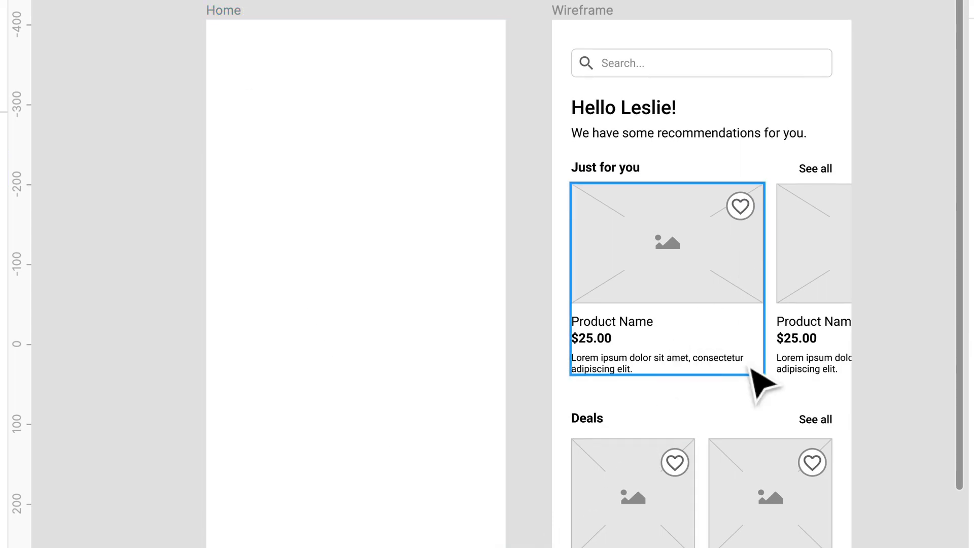
drag(759, 375, 701, 277)
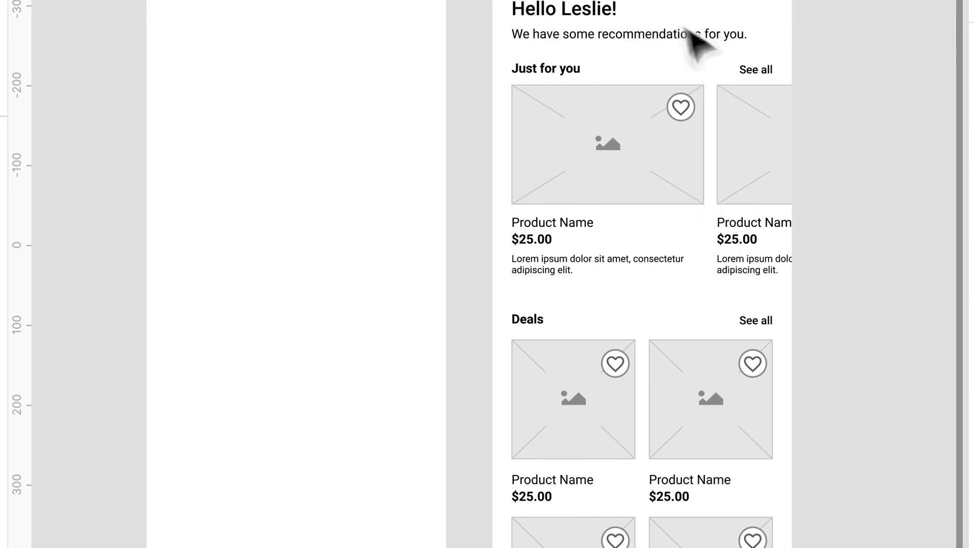
drag(717, 500, 604, 282)
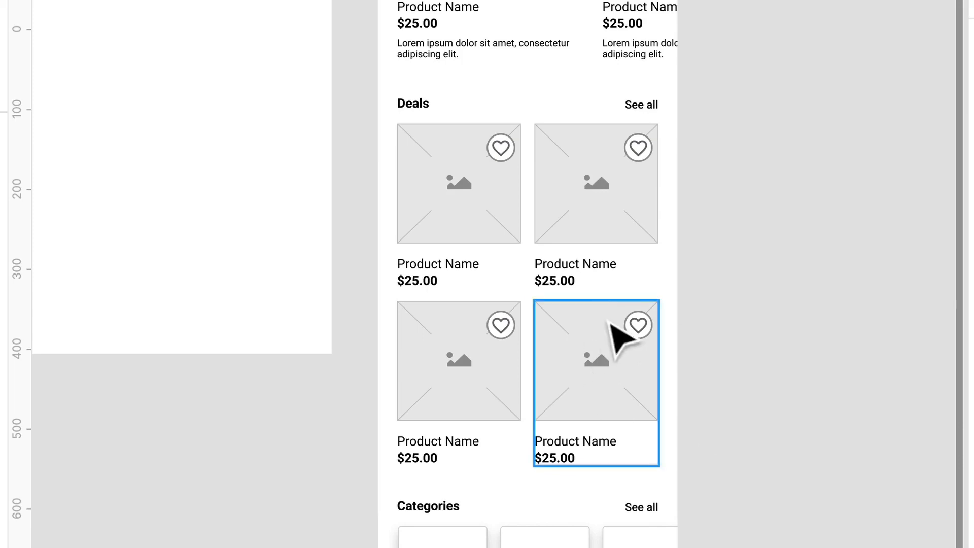
scroll(588, 507, down, 5)
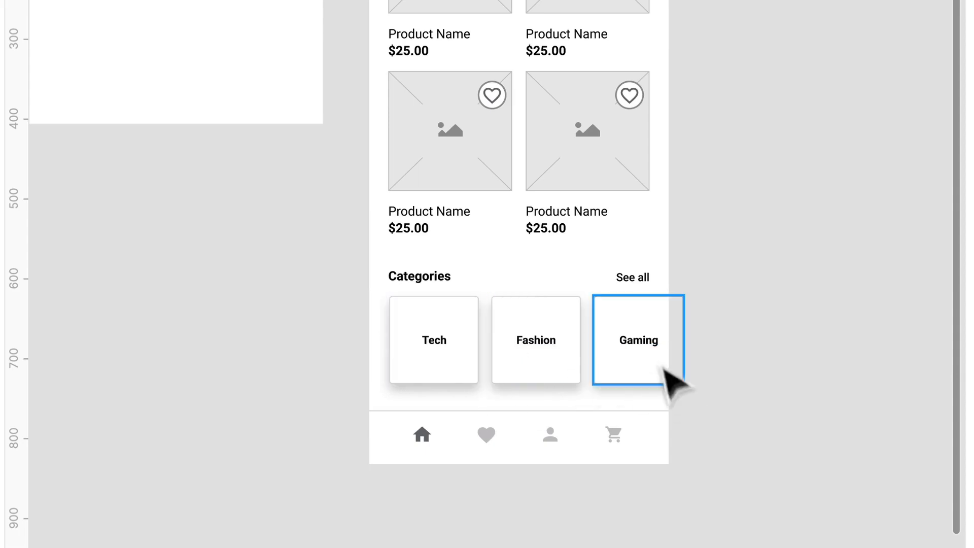
drag(359, 209, 425, 306)
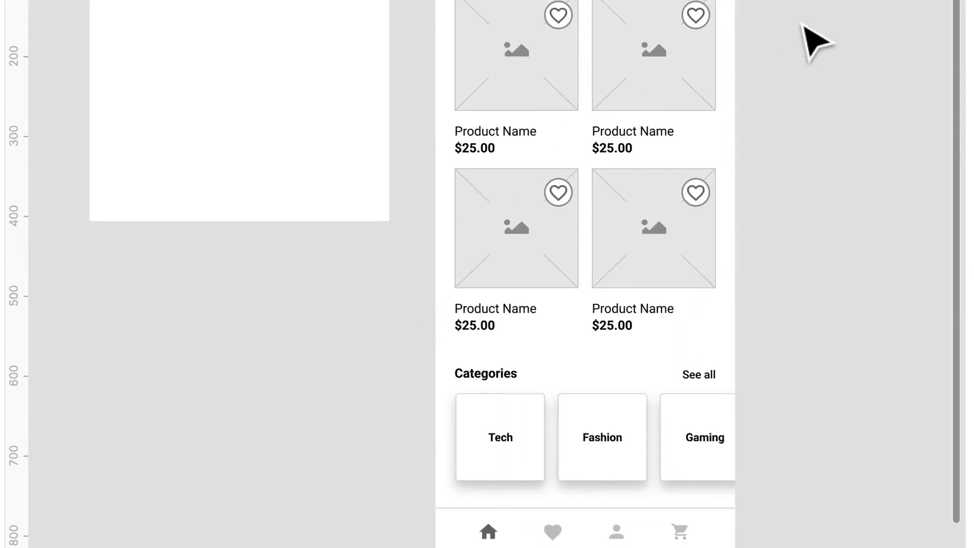
right_click(675, 223)
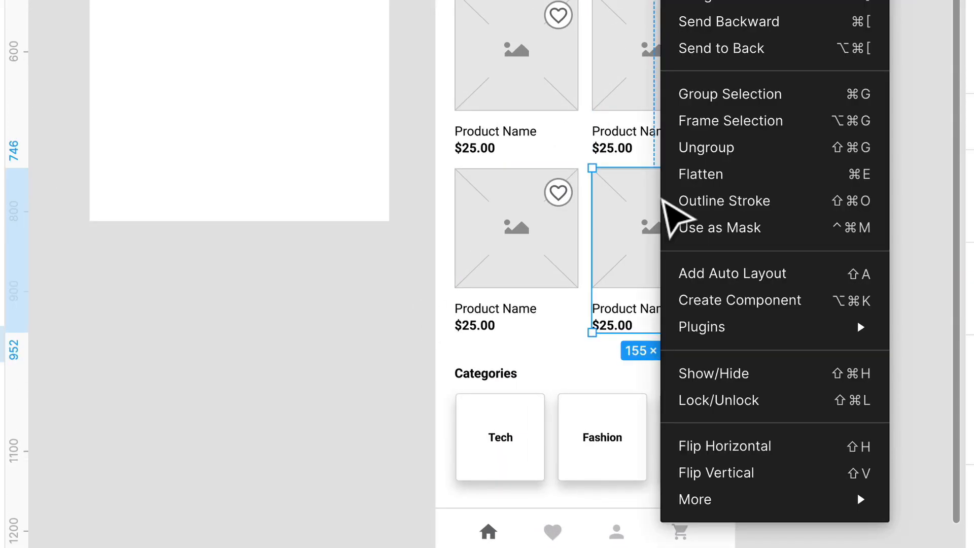
click(418, 332)
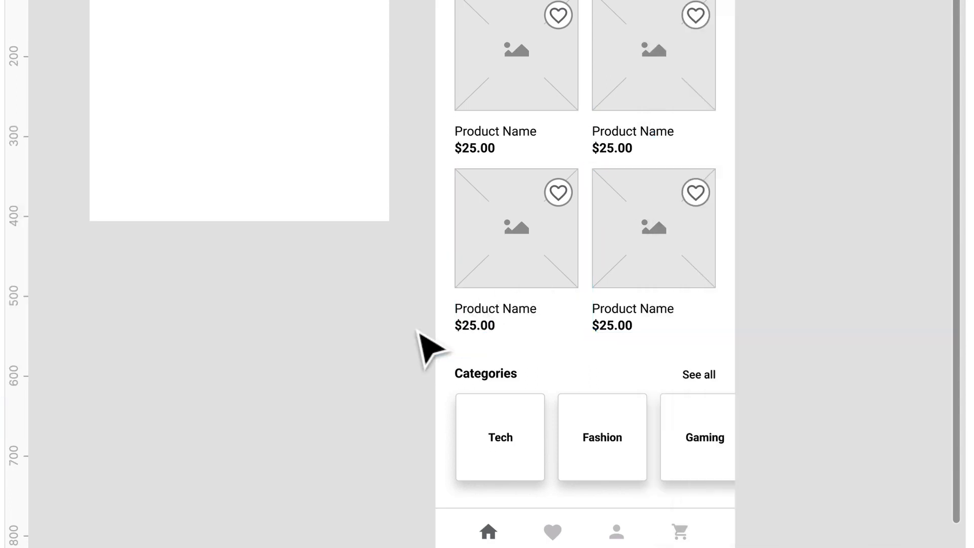
drag(425, 330, 433, 469)
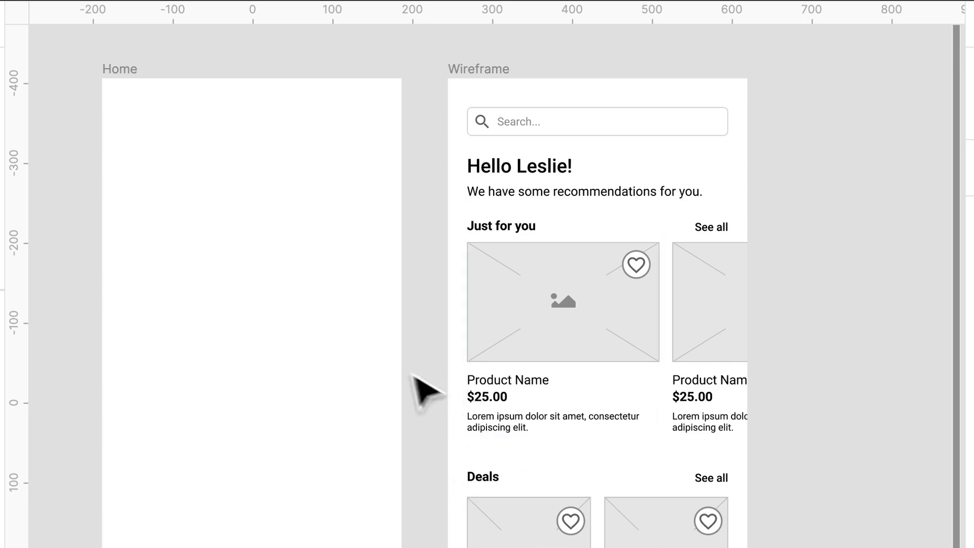
click(350, 164)
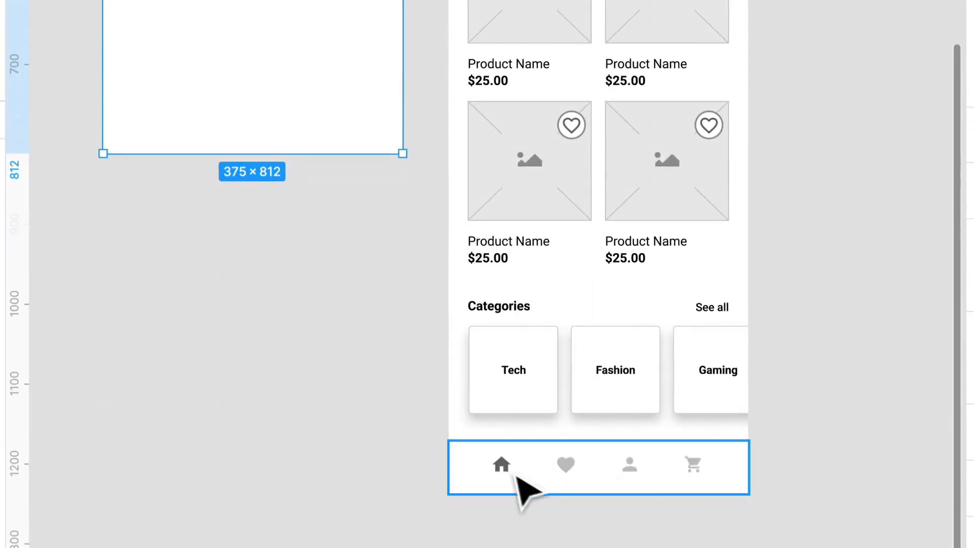
scroll(553, 489, up, 10)
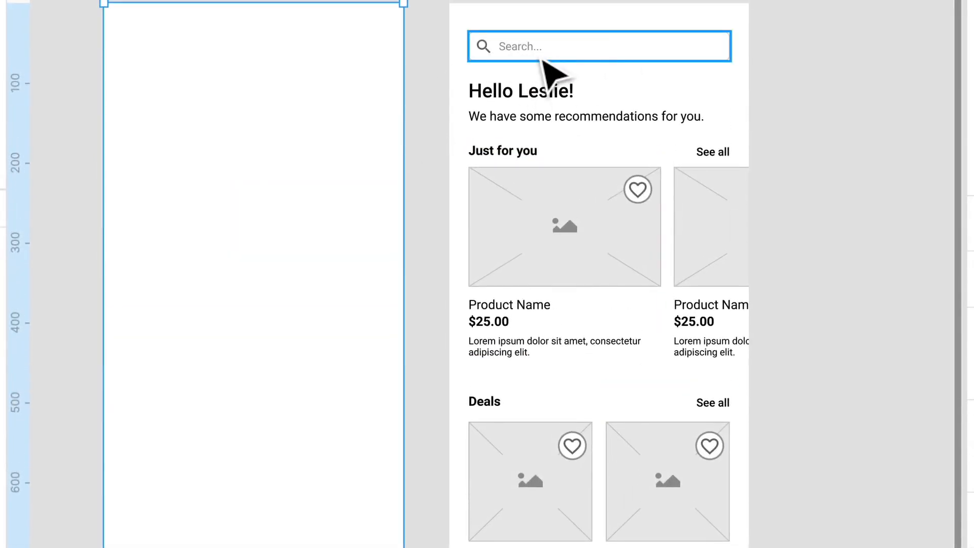
scroll(644, 3, down, 2)
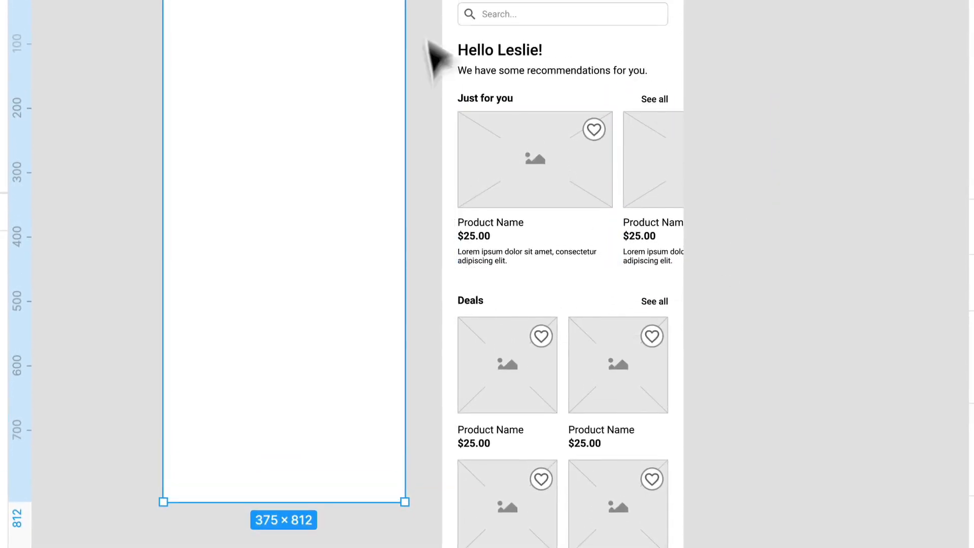
scroll(654, 391, down, 6)
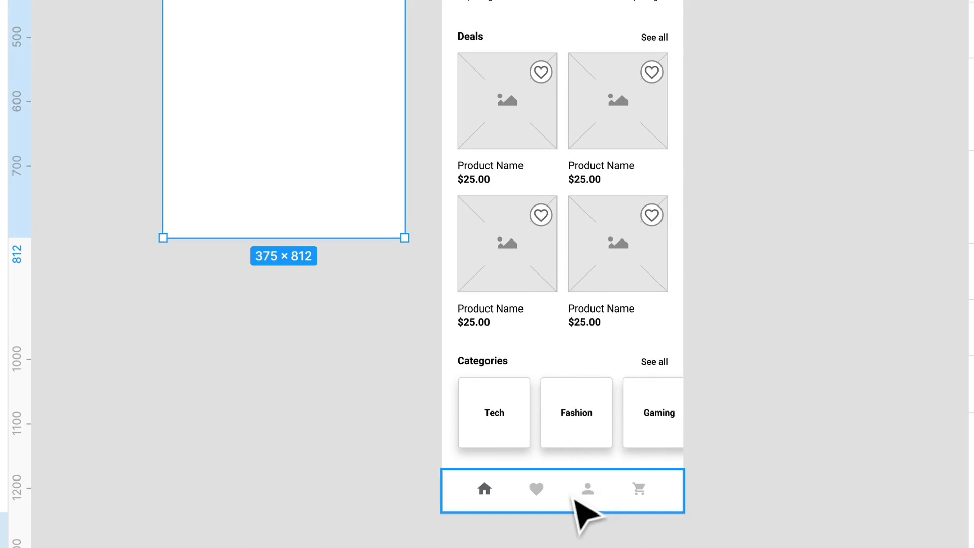
key(Escape)
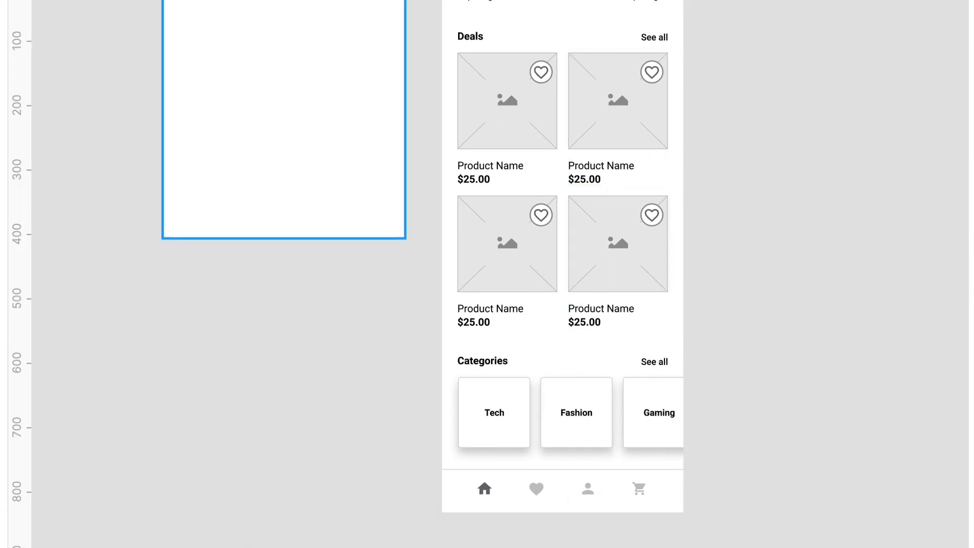
- Draw a full-width frame about 375 × 91 along the bottom edge of the Home frame
click(285, 119)
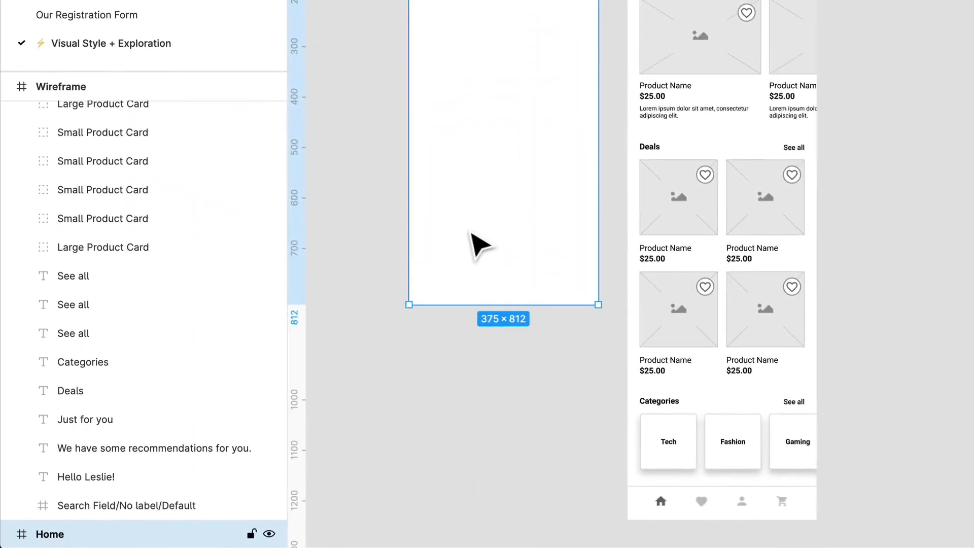
scroll(249, 161, up, 5)
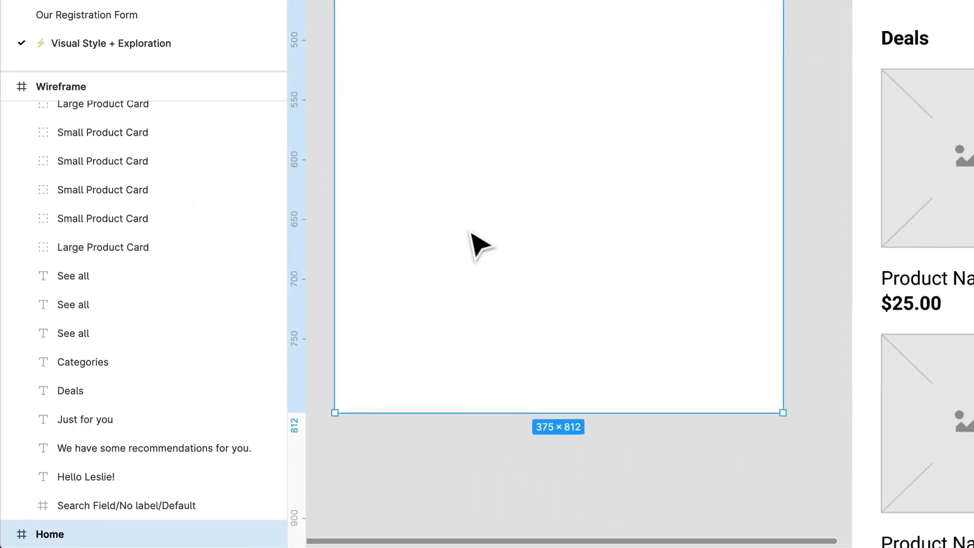
scroll(477, 246, up, 2)
drag(478, 242, 564, 194)
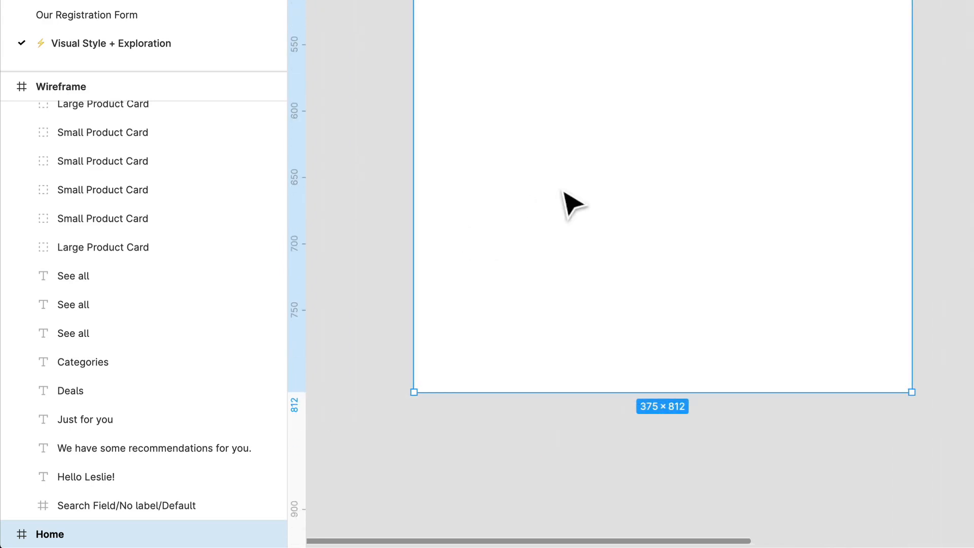
key(r)
drag(415, 273, 916, 394)
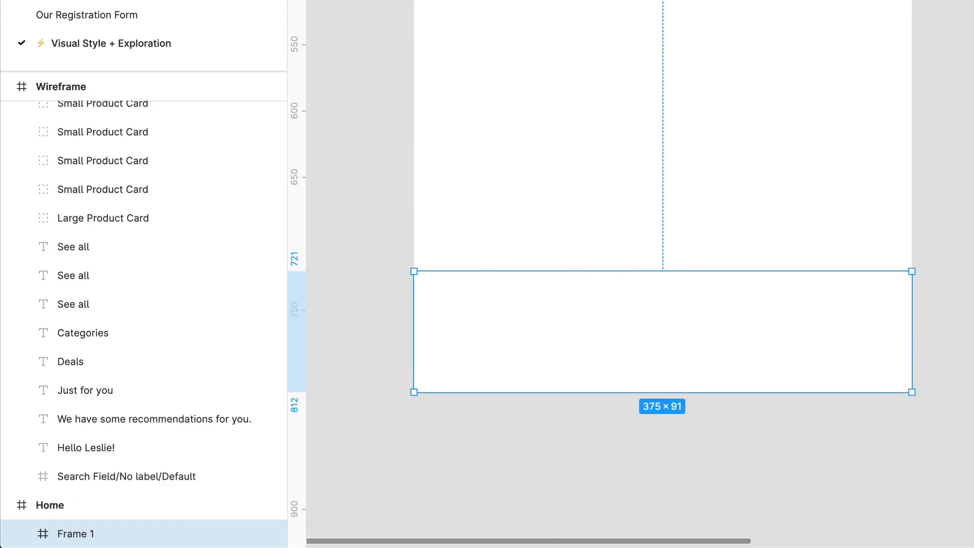
- Rename the new frame at the bottom of Home as Nav
key(super+r)
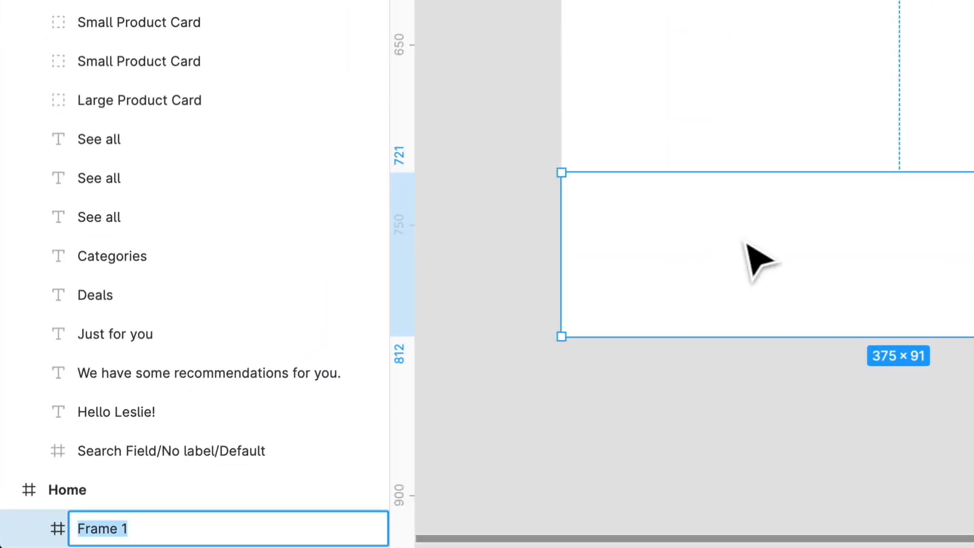
text(Nav)
key(Return)
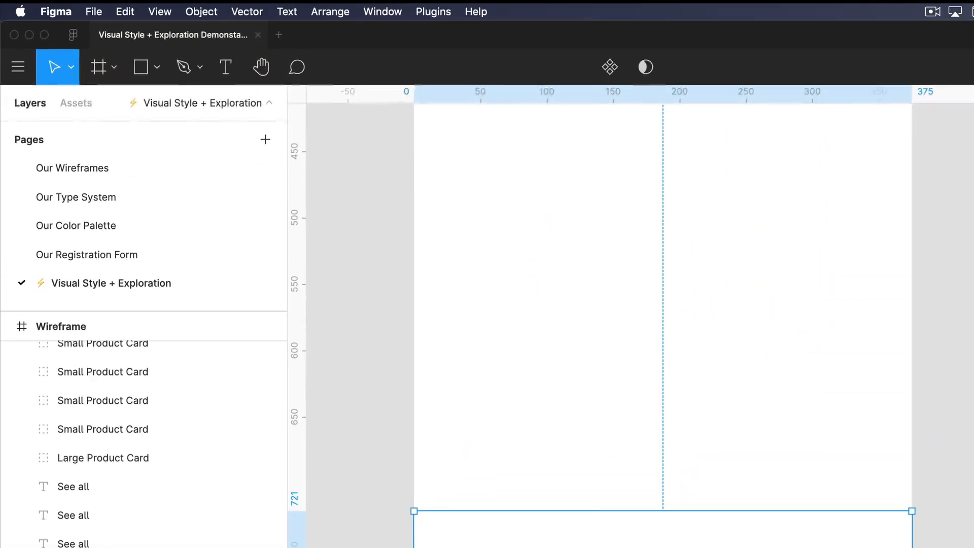
- Insert the home icon using the Feather Icons plugin and move the plugin window away from the inserted icon
click(433, 7)
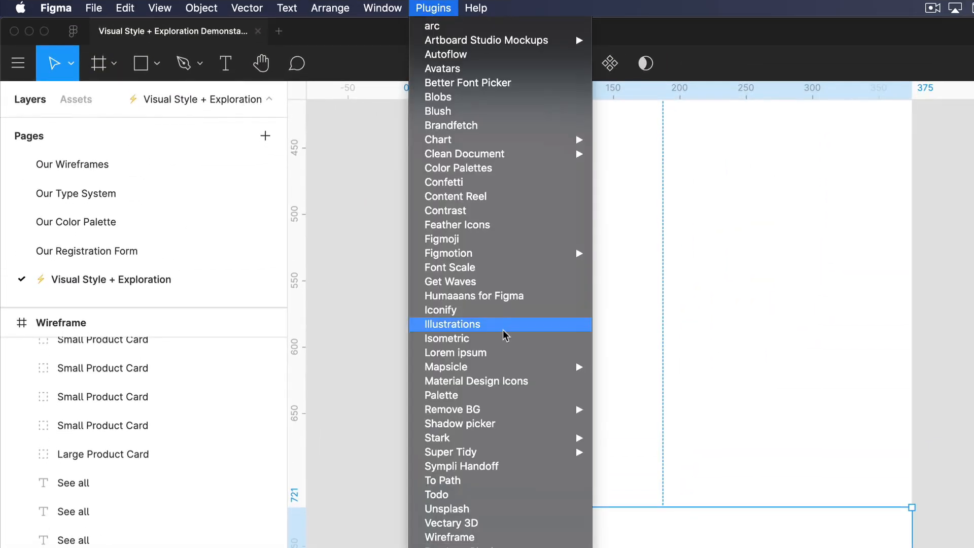
click(496, 226)
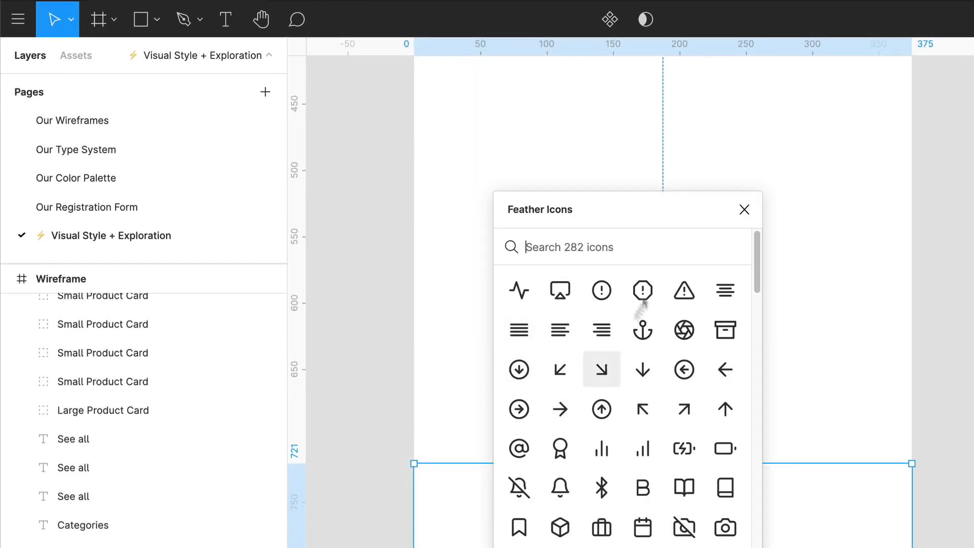
text(home)
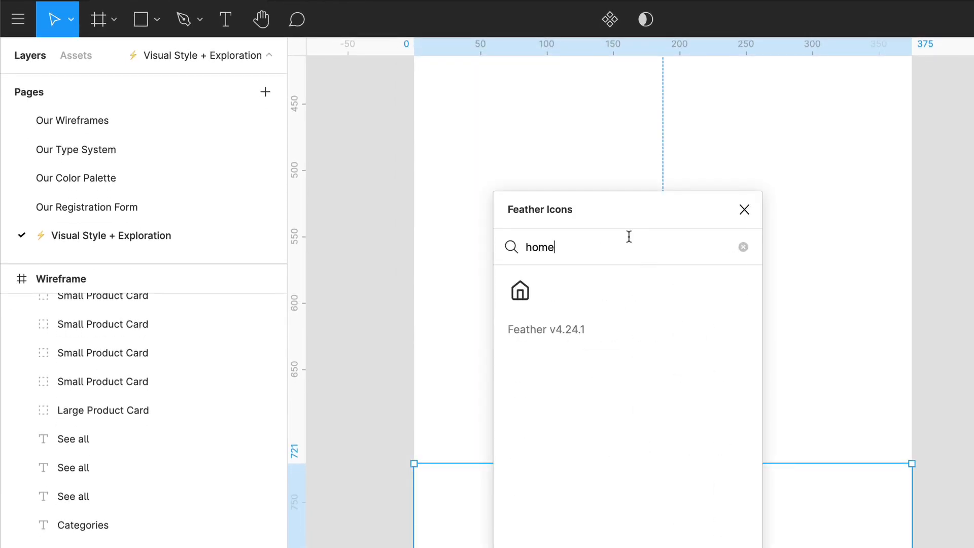
click(522, 297)
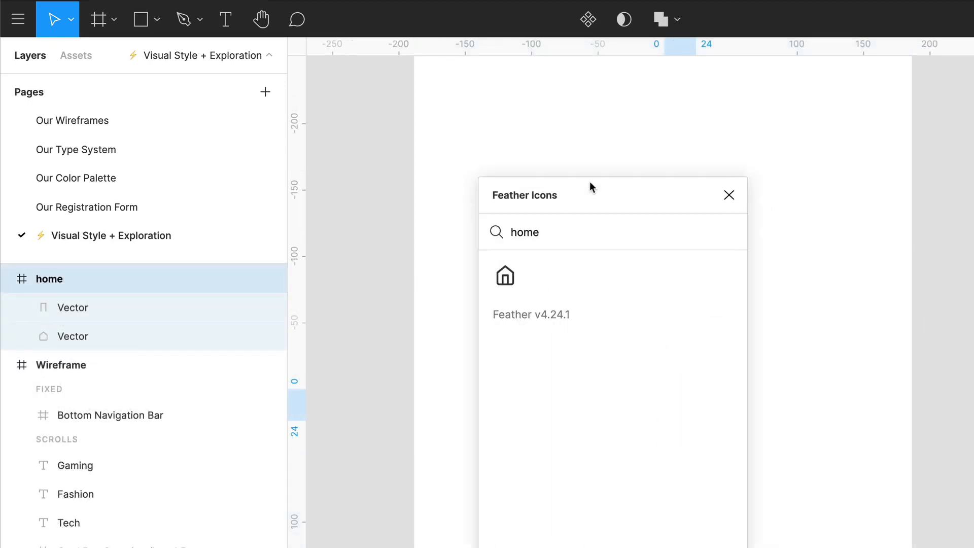
drag(628, 198, 497, 154)
drag(456, 198, 347, 191)
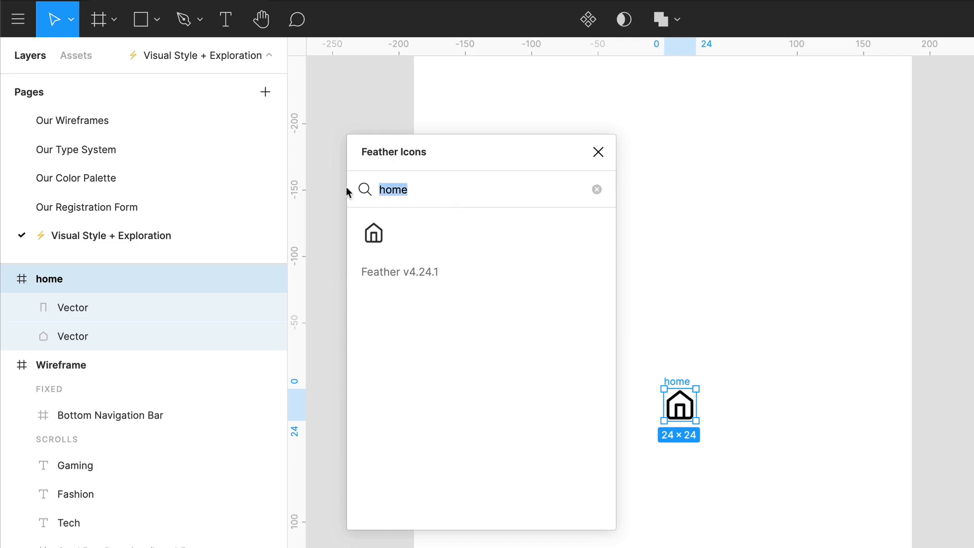
text(Save)
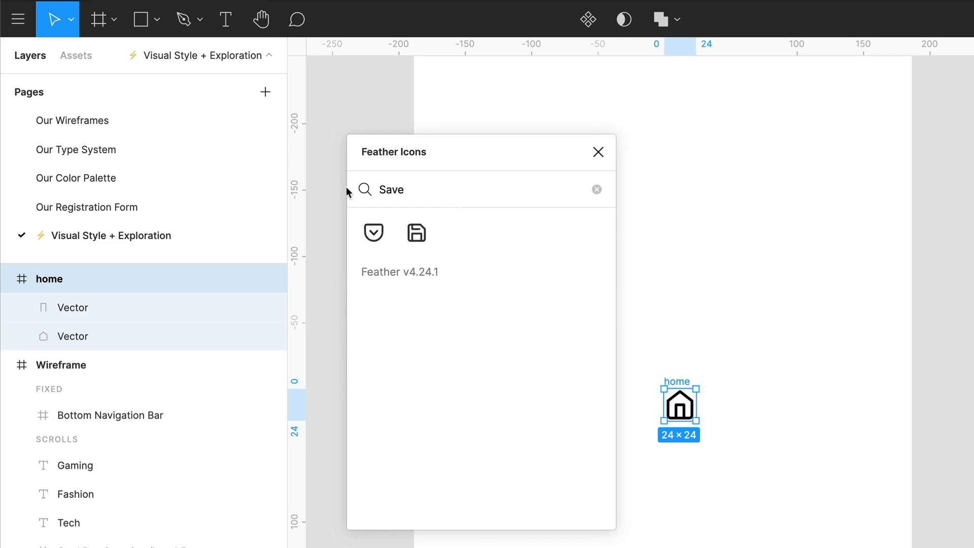
key(BackSpace)
key(BackSpace)
key(BackSpace)
key(BackSpace)
- Insert the heart icon and the search icon from Feather Icons, finding them with "hear" and "sear"
text(hear)
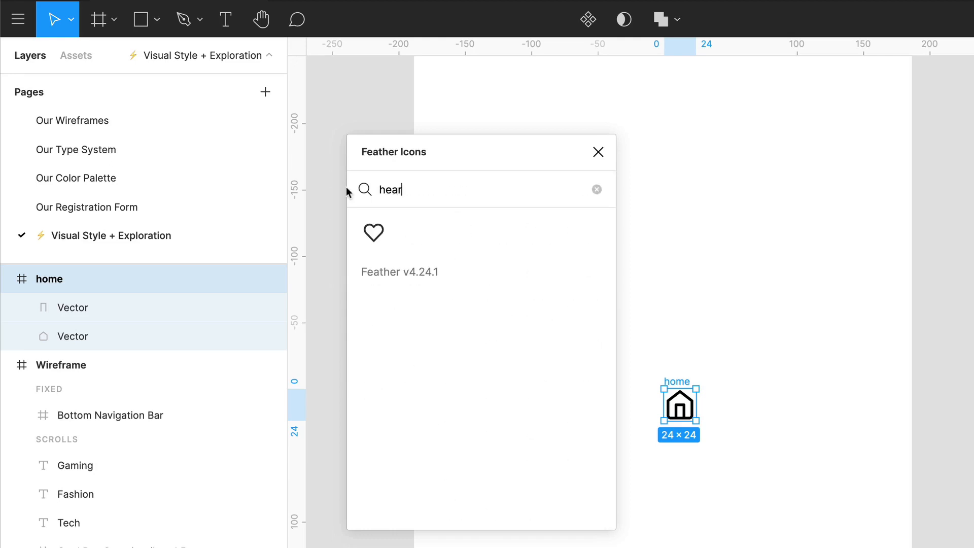
click(374, 232)
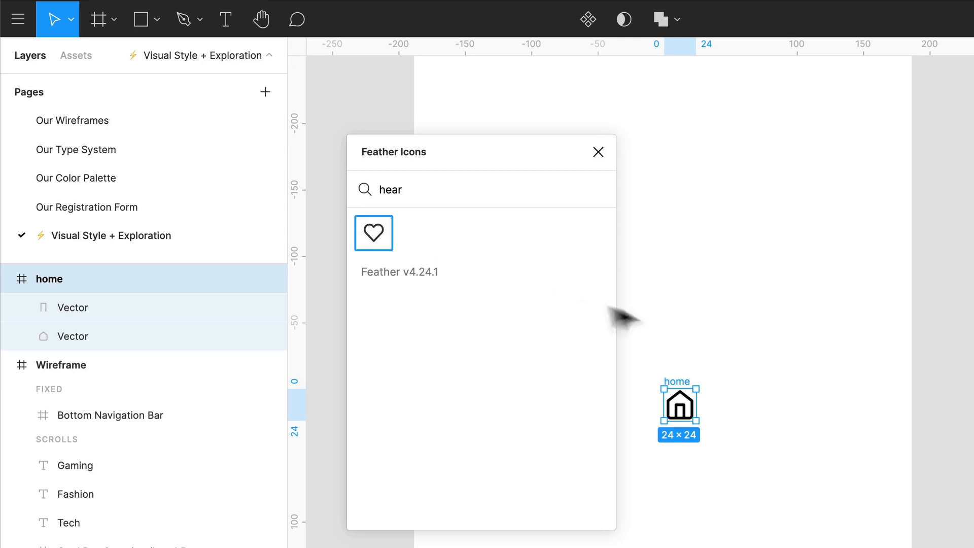
click(373, 231)
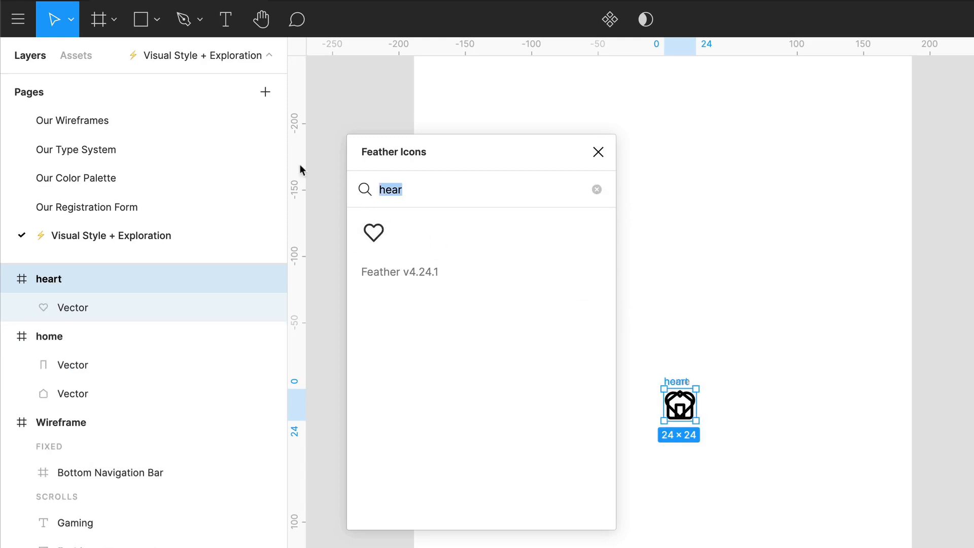
text(sear)
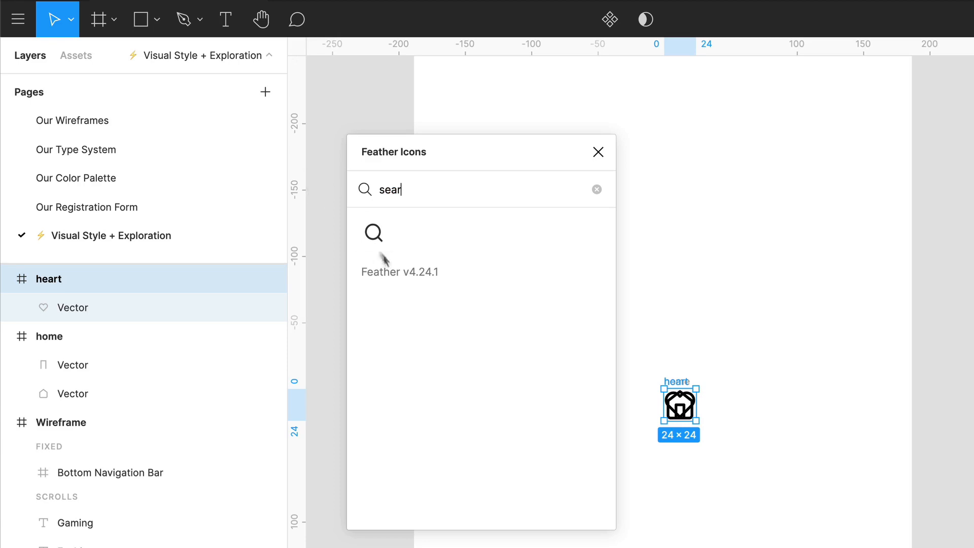
click(373, 233)
- Search Feather Icons for "boo" and for "order", and clear the search
click(429, 194)
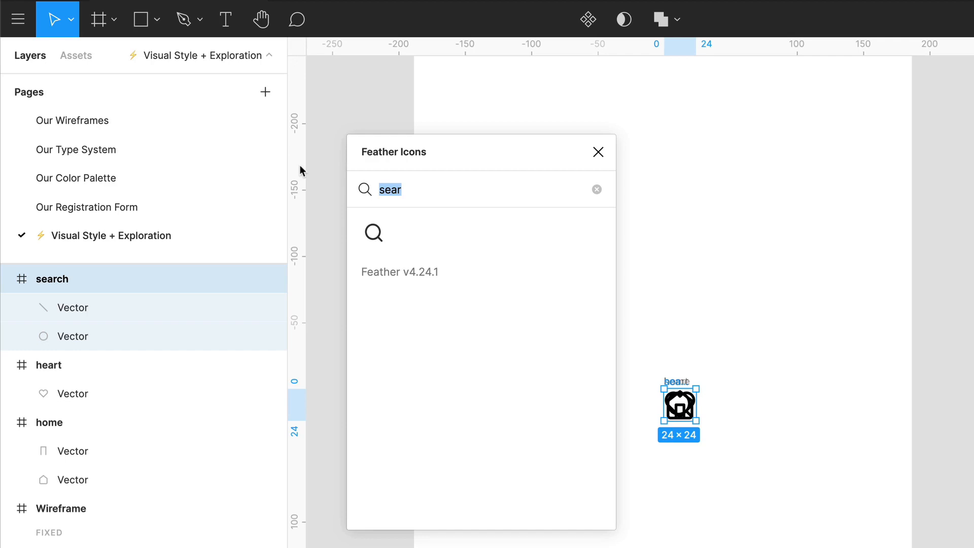
text(boo)
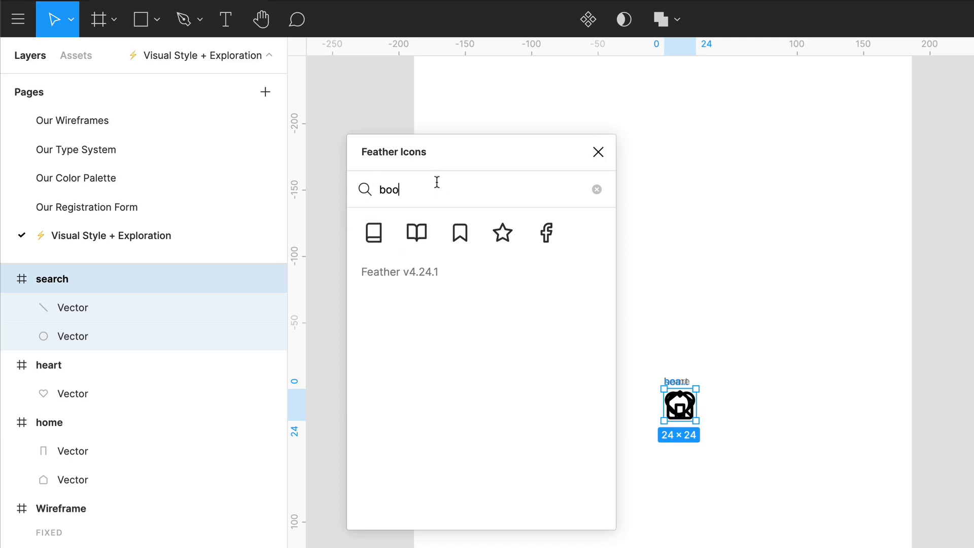
text(order)
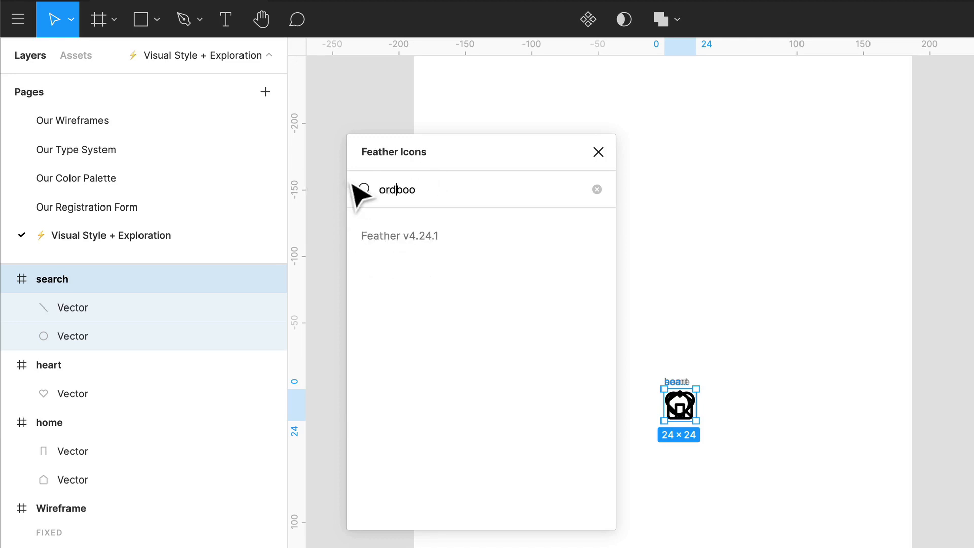
key(super+a)
text(orde)
key(BackSpace)
key(BackSpace)
key(BackSpace)
key(BackSpace)
- Browse the full Feather Icons list and insert the file-text icon
scroll(522, 409, down, 5)
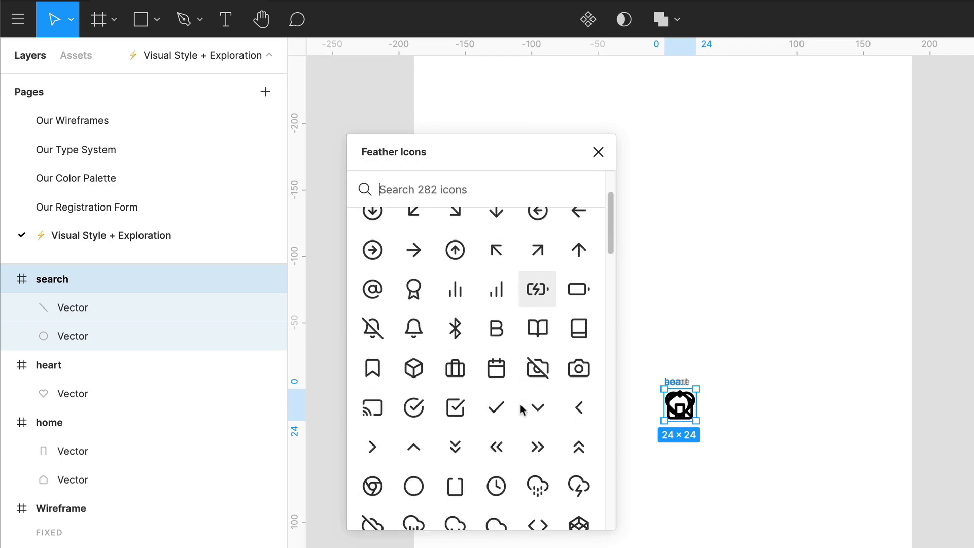
scroll(456, 396, down, 1)
scroll(491, 482, down, 2)
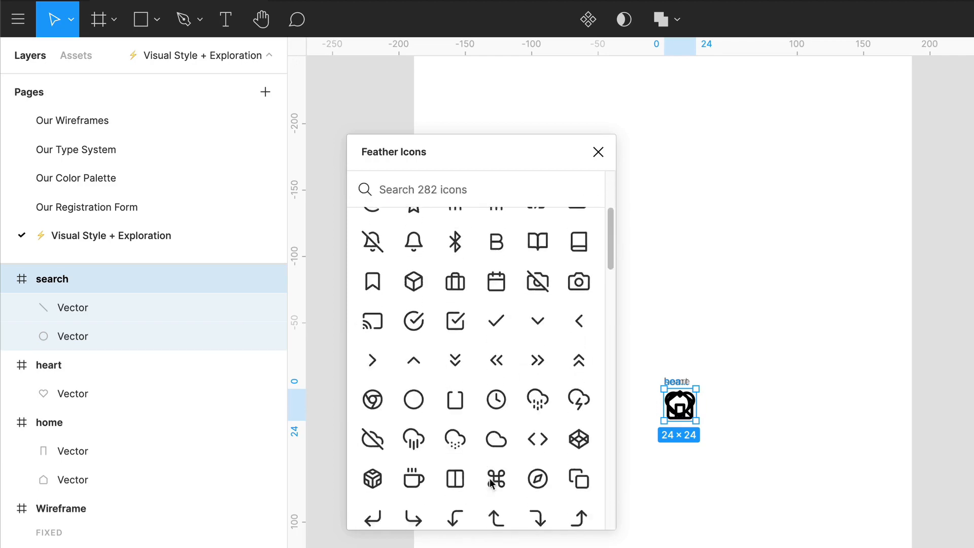
scroll(491, 482, down, 4)
scroll(491, 483, down, 3)
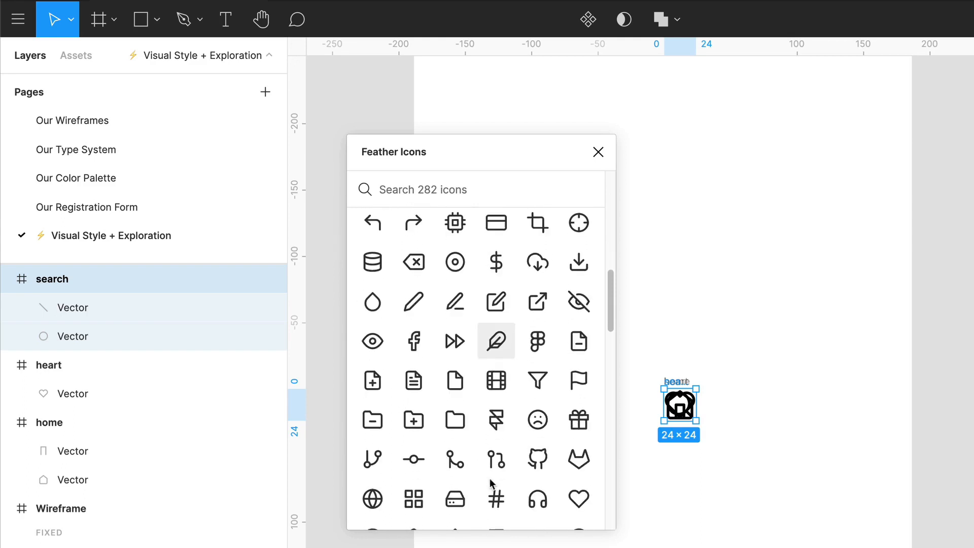
click(414, 388)
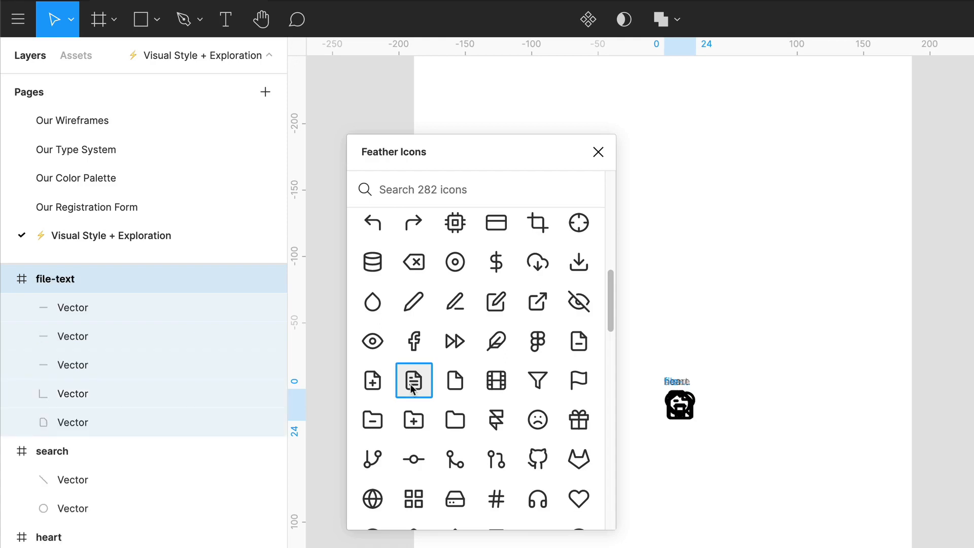
- Search Feather Icons for "Cart", insert the shopping-cart icon and close the plugin
click(442, 189)
text(Cart)
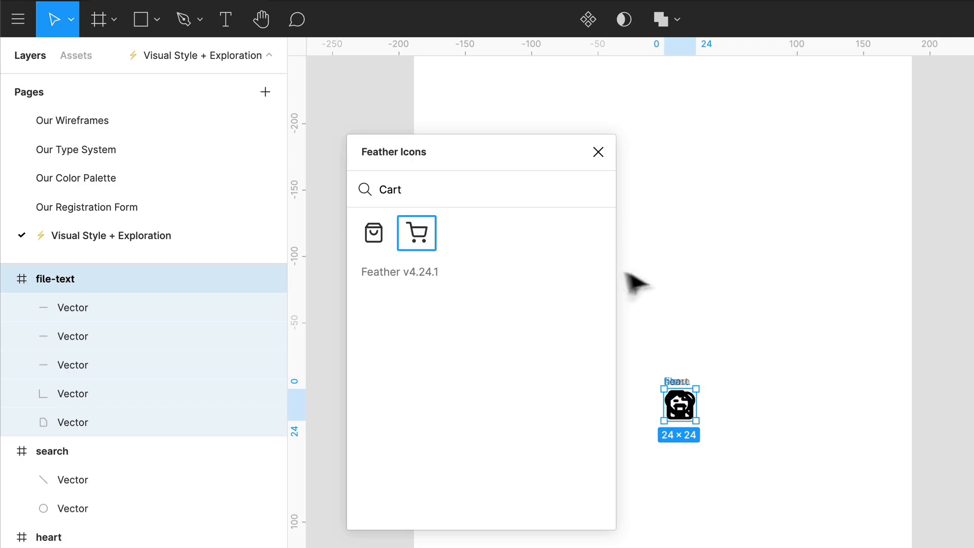
click(416, 237)
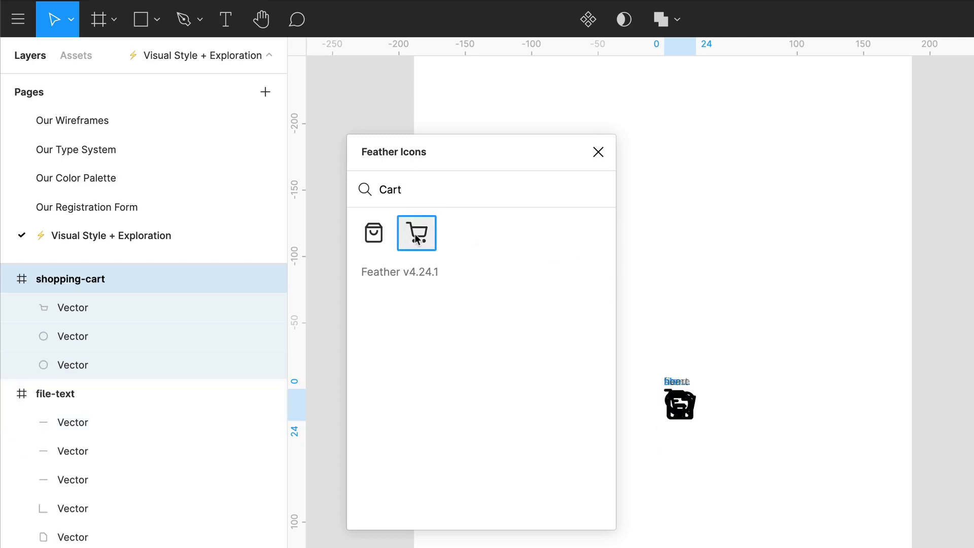
click(596, 153)
- Spread the stacked shopping-cart, file-text, search and home icons apart so all five icons sit separately over the Home frame
drag(687, 412, 851, 400)
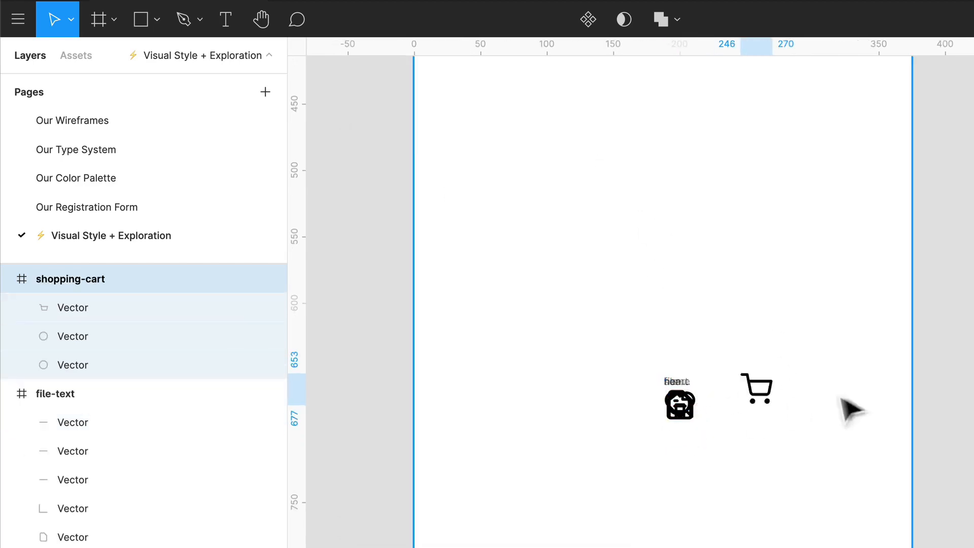
drag(686, 419, 771, 352)
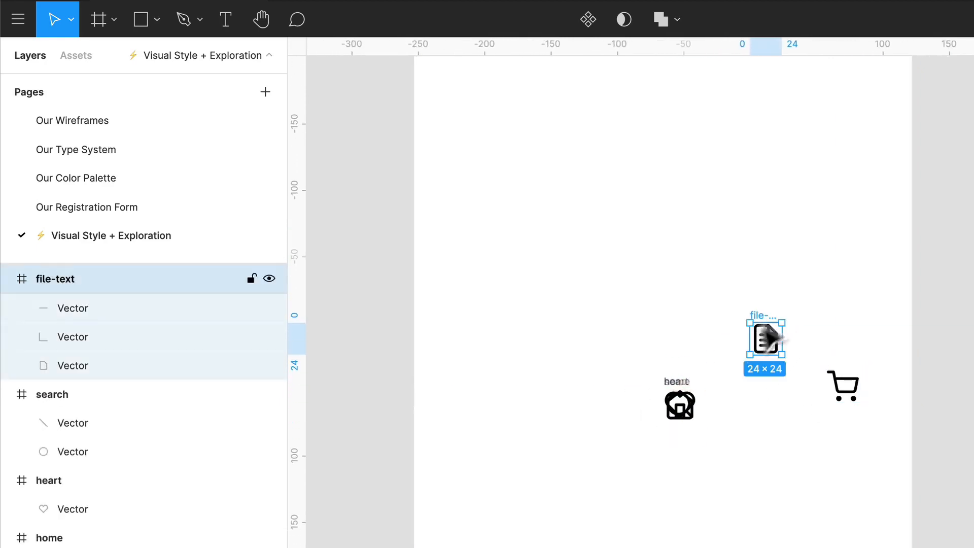
drag(686, 406, 561, 293)
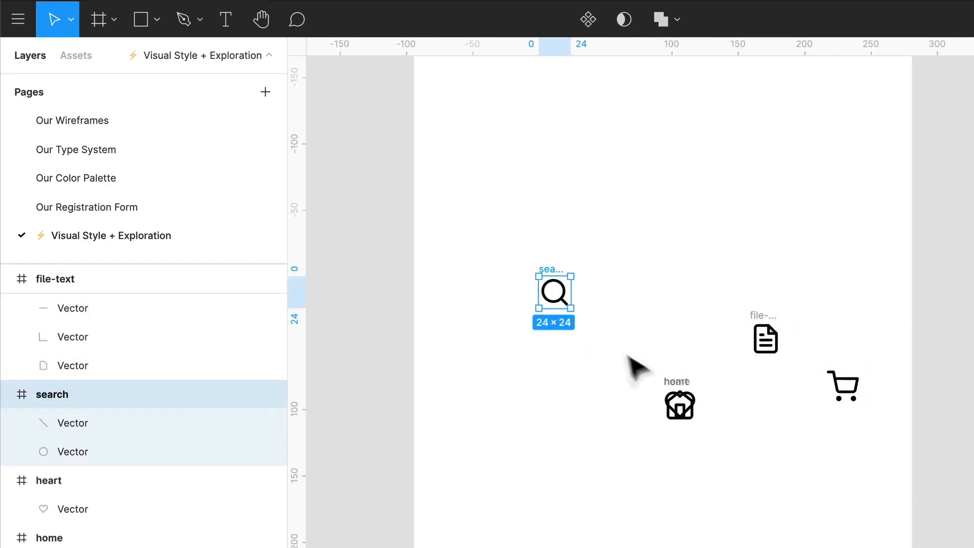
drag(685, 405, 518, 350)
click(844, 386)
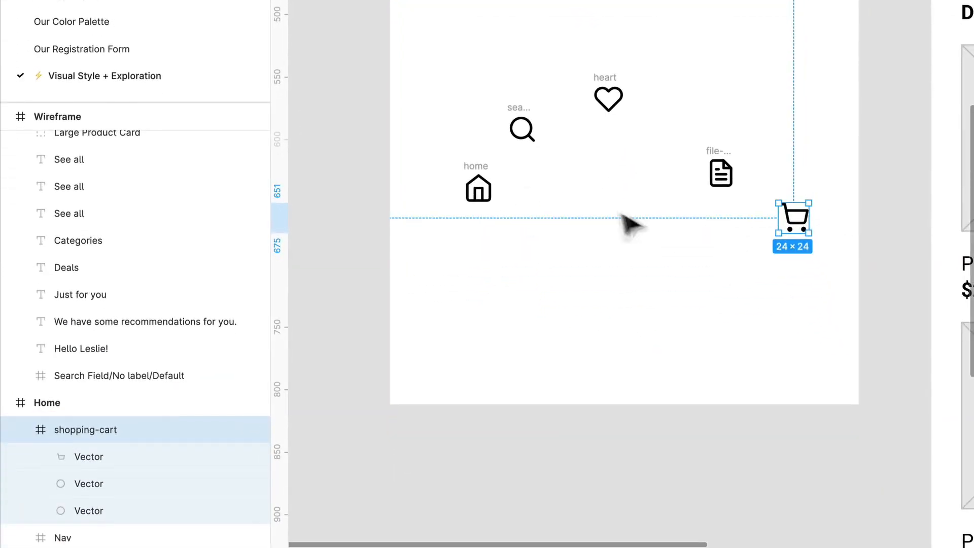
click(721, 172)
- Try scaling the heart icon's frame down to 18 × 18 around its center
click(617, 97)
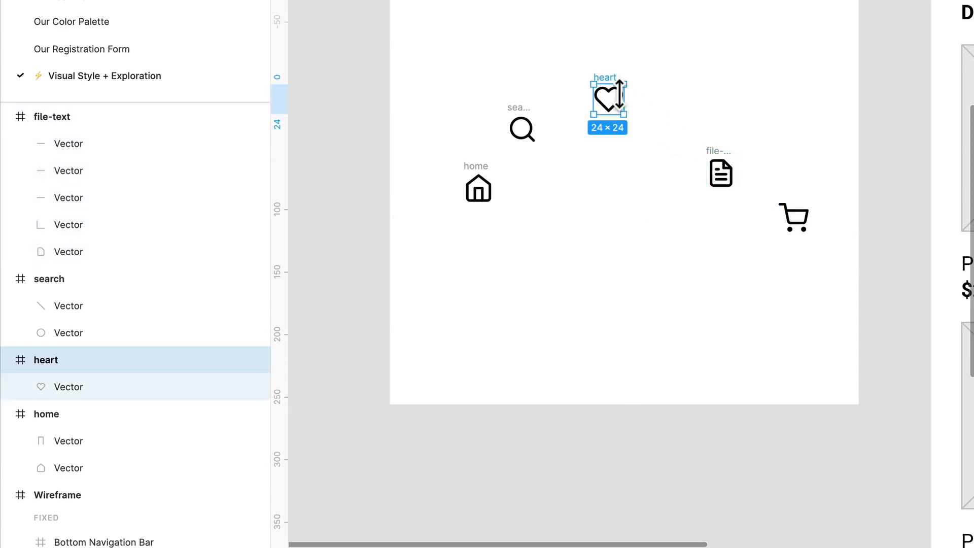
drag(634, 109, 625, 126)
scroll(581, 102, up, 5)
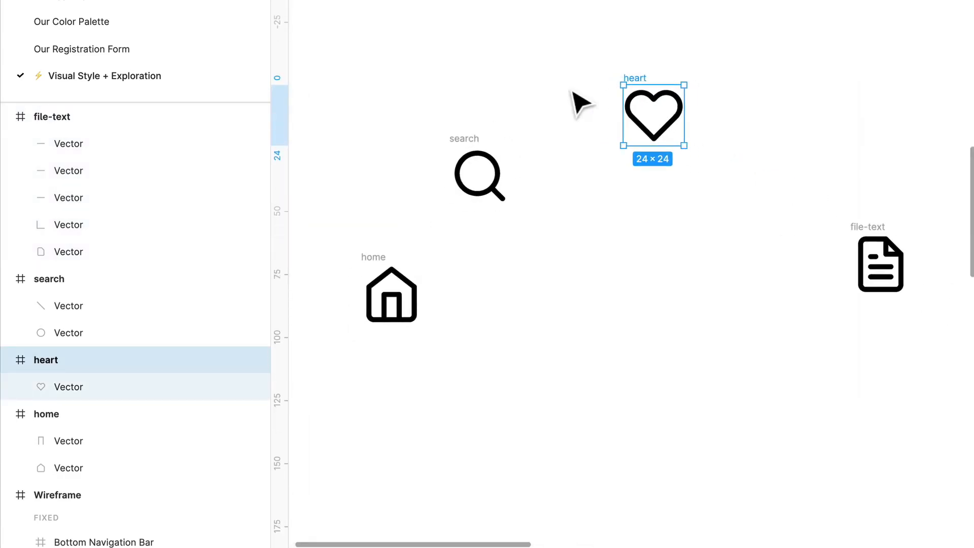
click(654, 126)
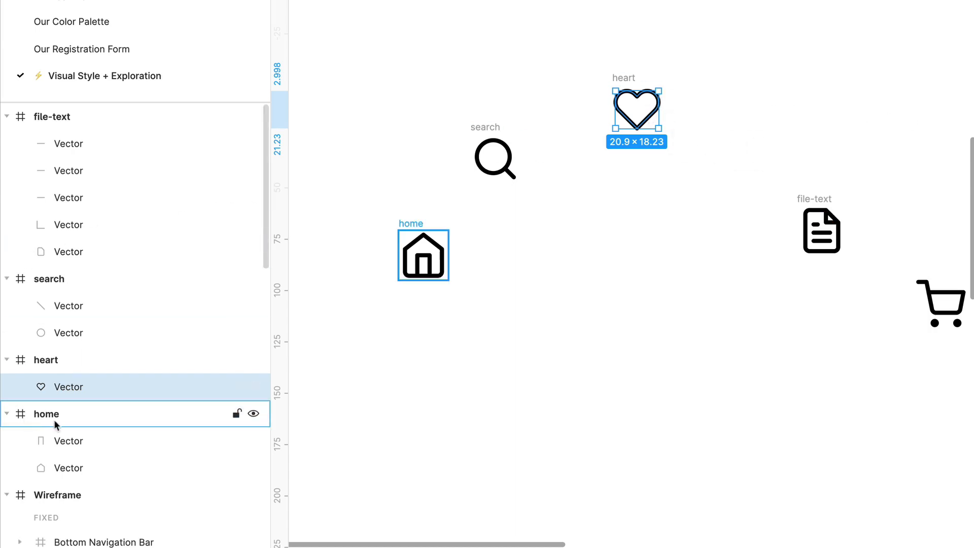
click(108, 363)
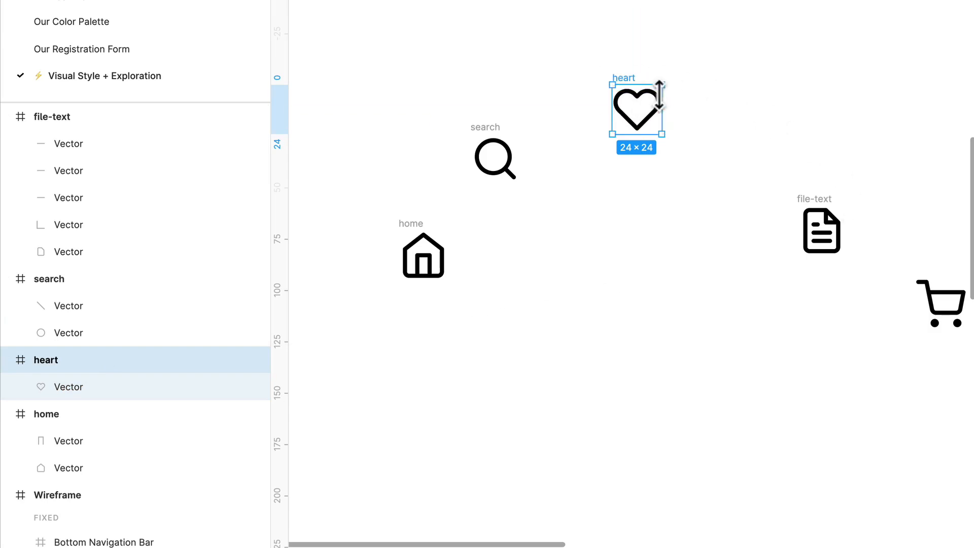
key(alt)
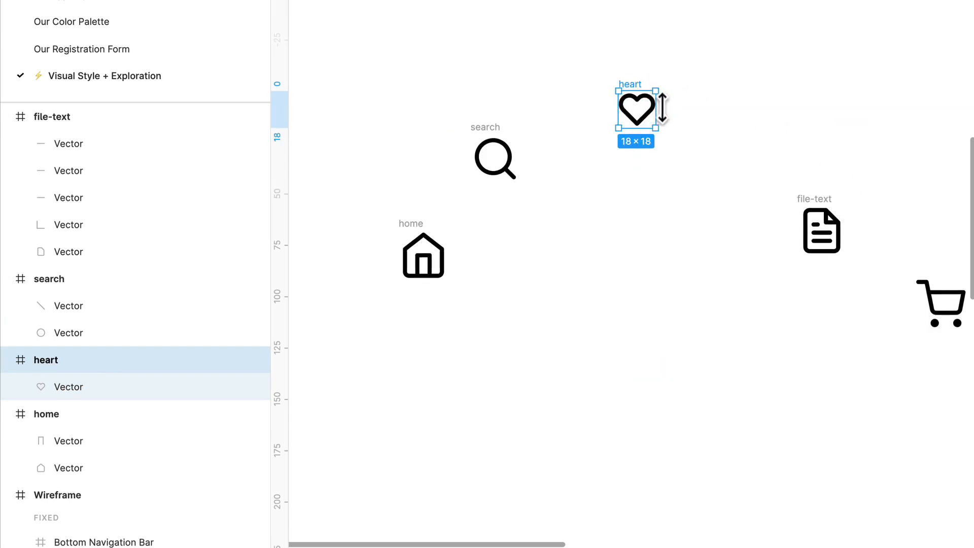
click(513, 174)
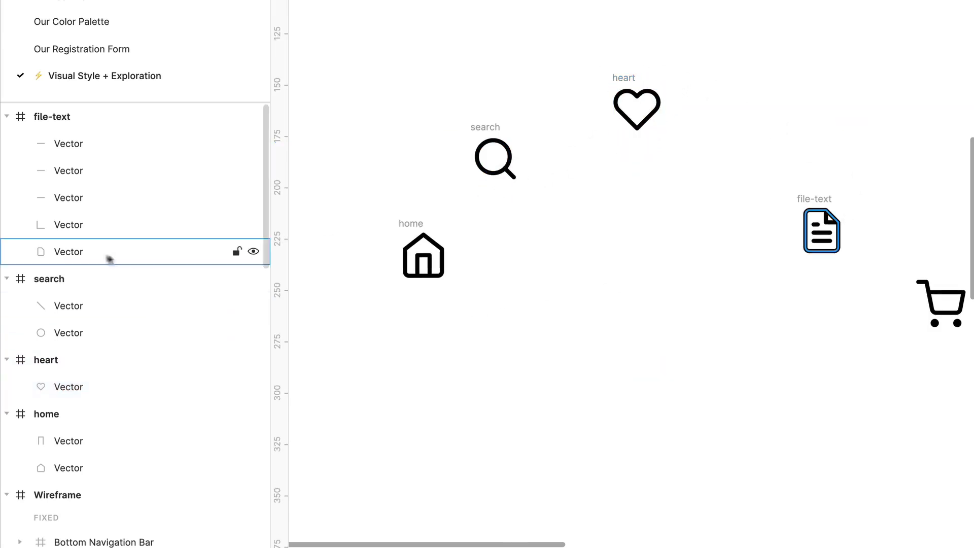
- Try scaling the search icon's frame down to 18 × 18 around its center
click(67, 279)
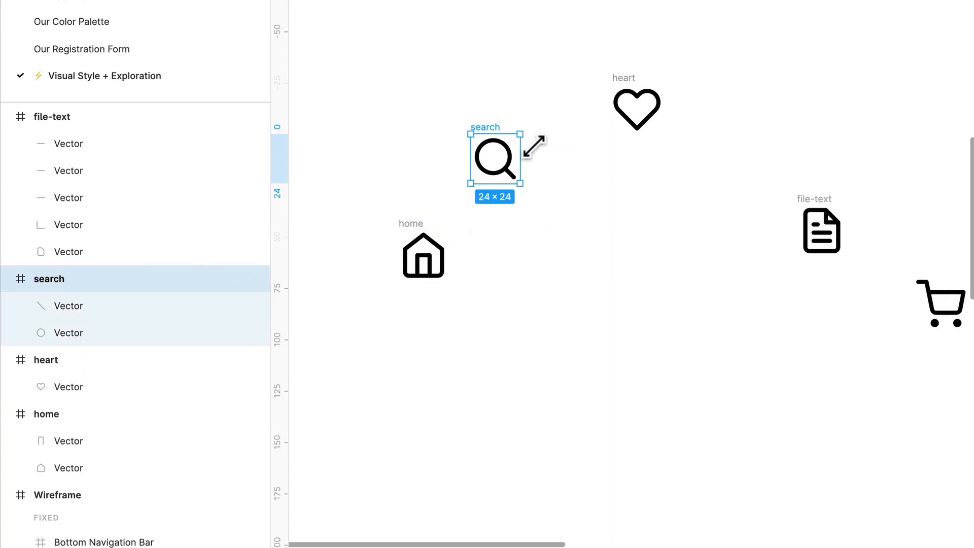
drag(529, 148, 520, 155)
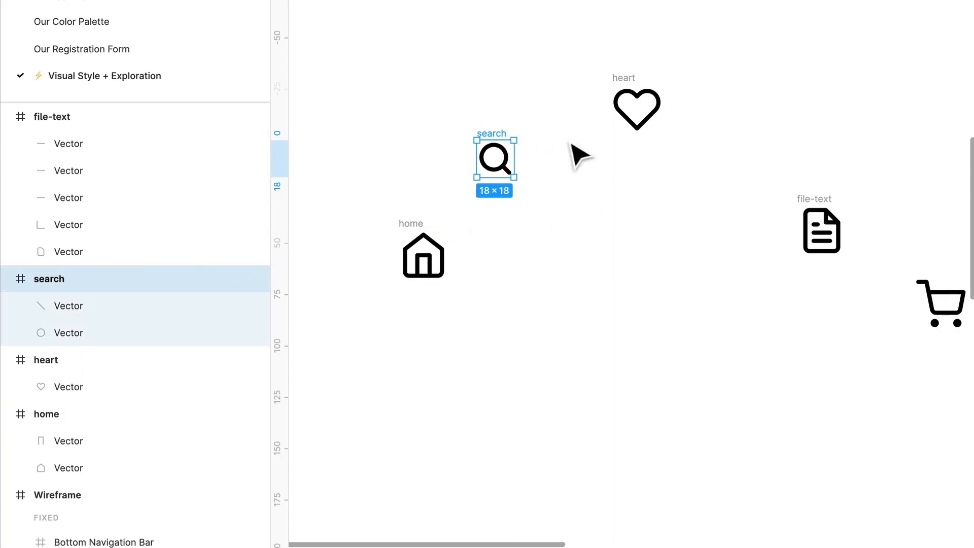
click(616, 198)
- Arrange the icons in a row inside the Nav frame in the order home, heart, search, file-text, shopping-cart
scroll(610, 197, down, 6)
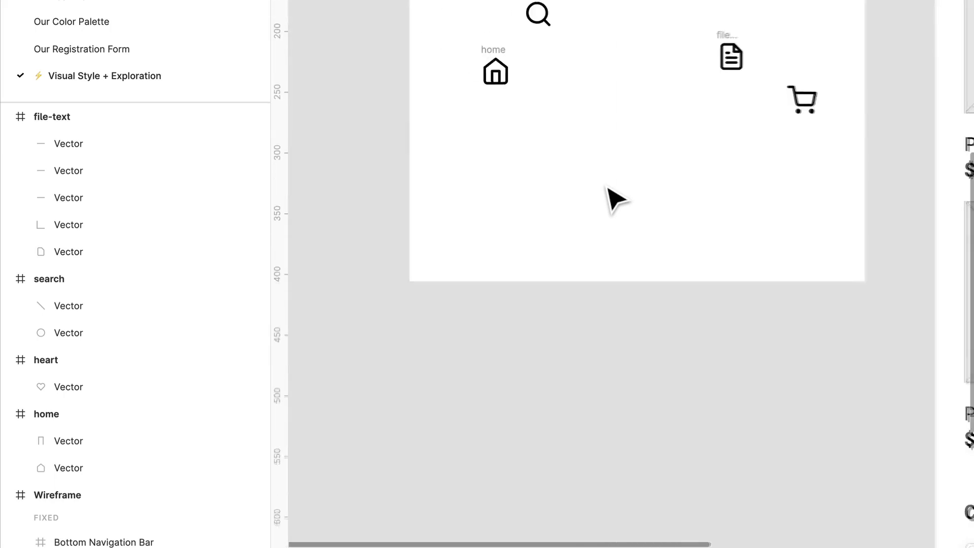
scroll(608, 187, down, 2)
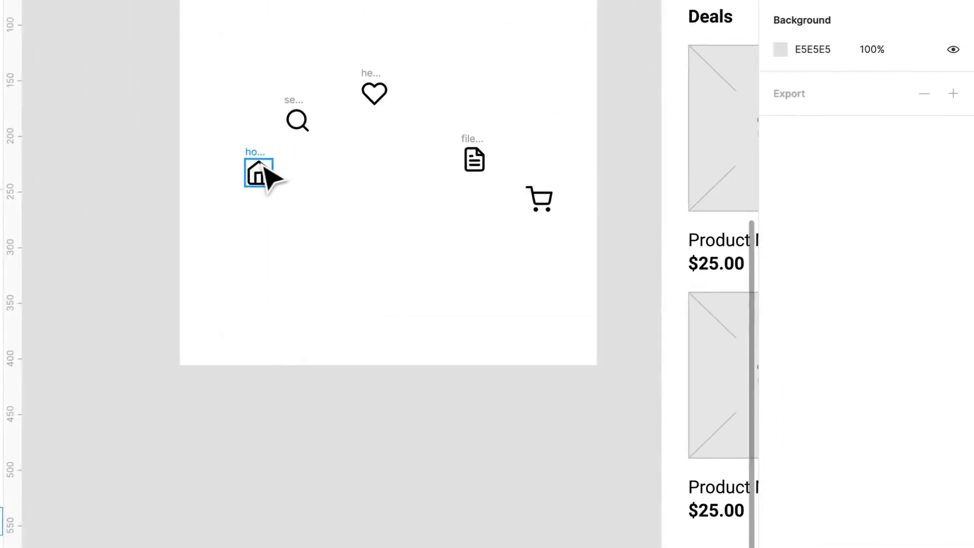
drag(264, 168, 223, 310)
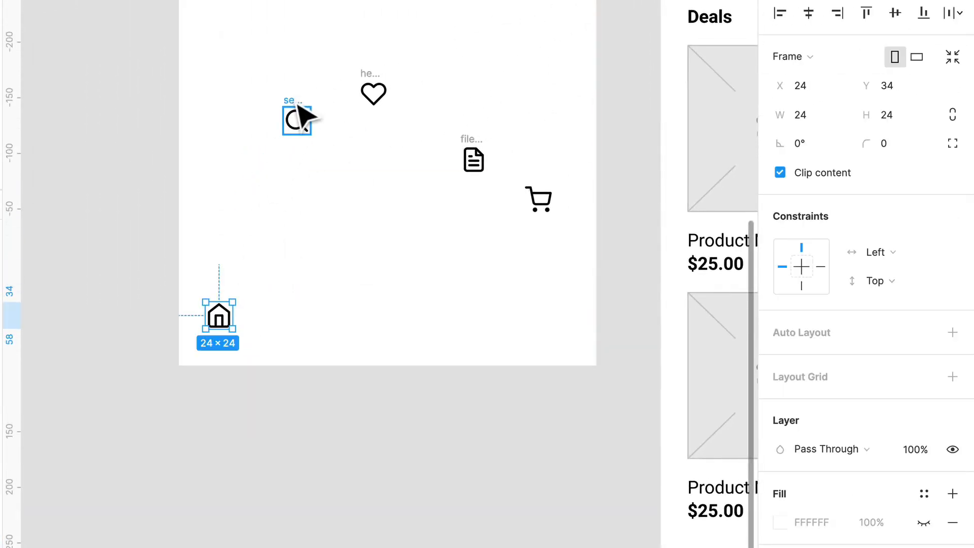
drag(304, 115, 396, 320)
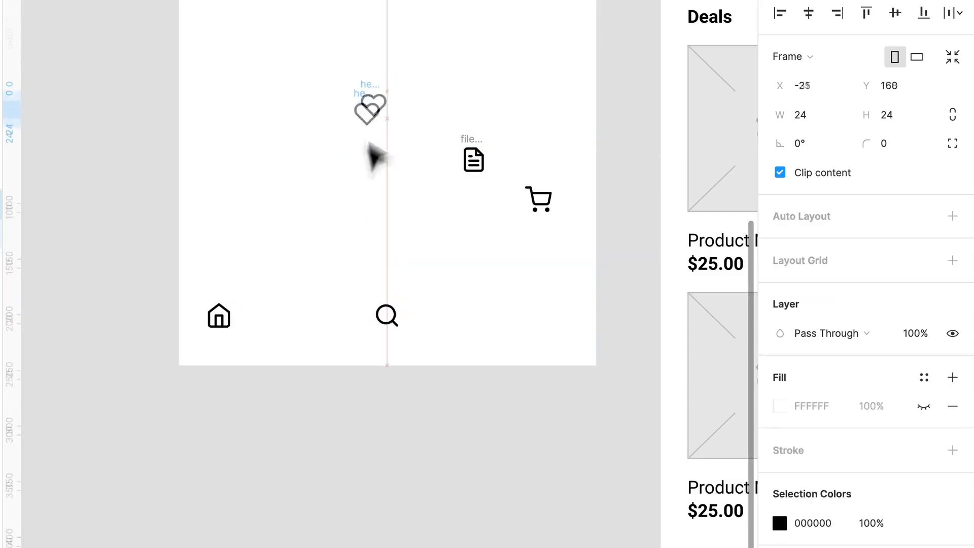
drag(376, 158, 316, 311)
drag(479, 147, 475, 310)
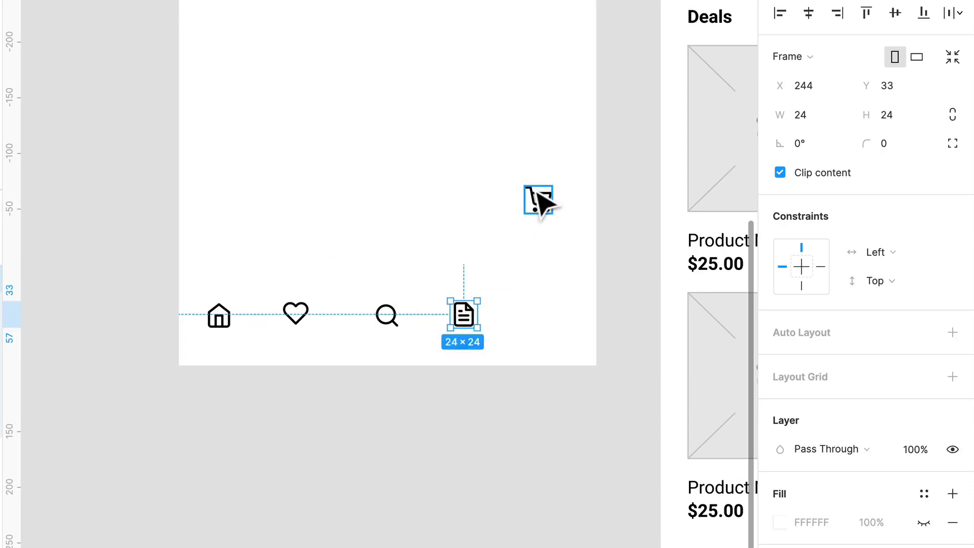
drag(540, 200, 551, 313)
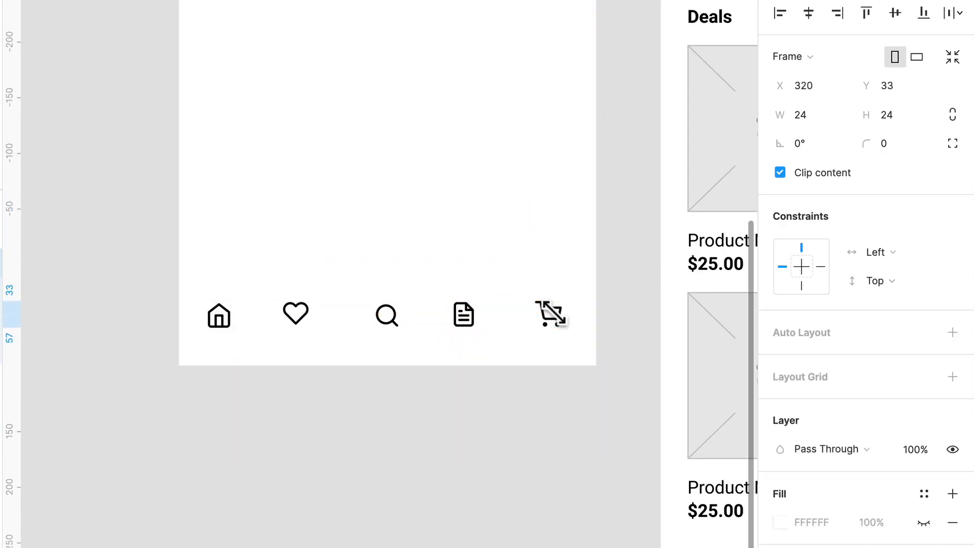
- Apply horizontal auto layout to the Nav frame to align and evenly space its five icons, and inspect its padding
click(470, 361)
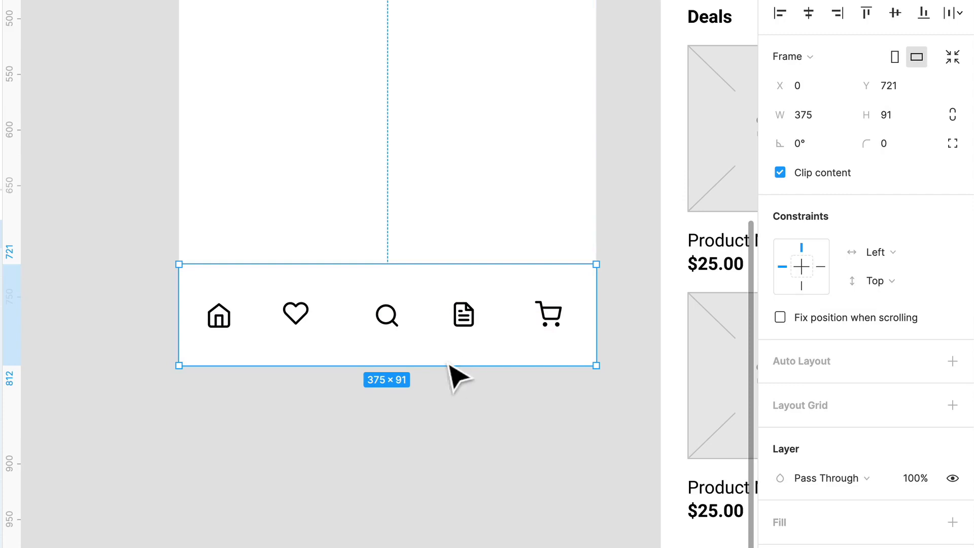
click(952, 361)
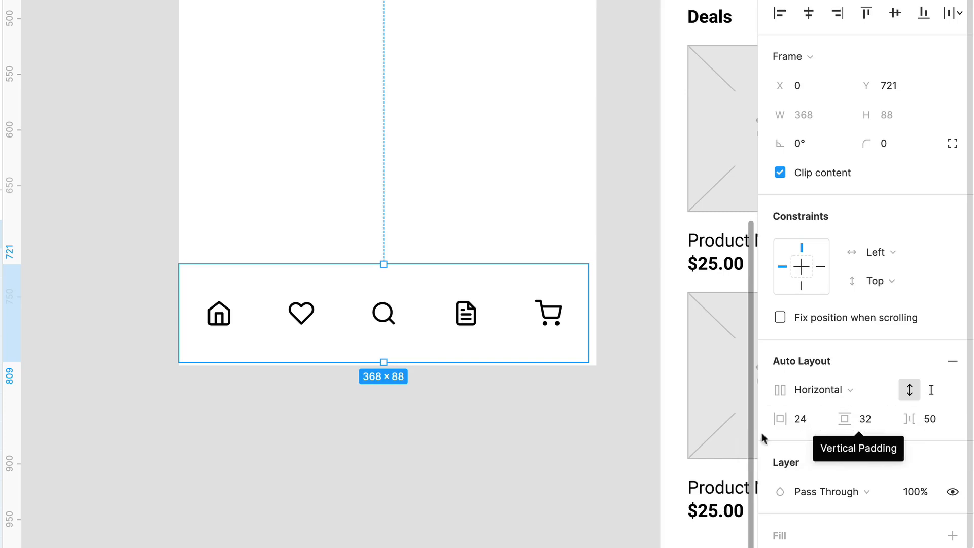
click(803, 425)
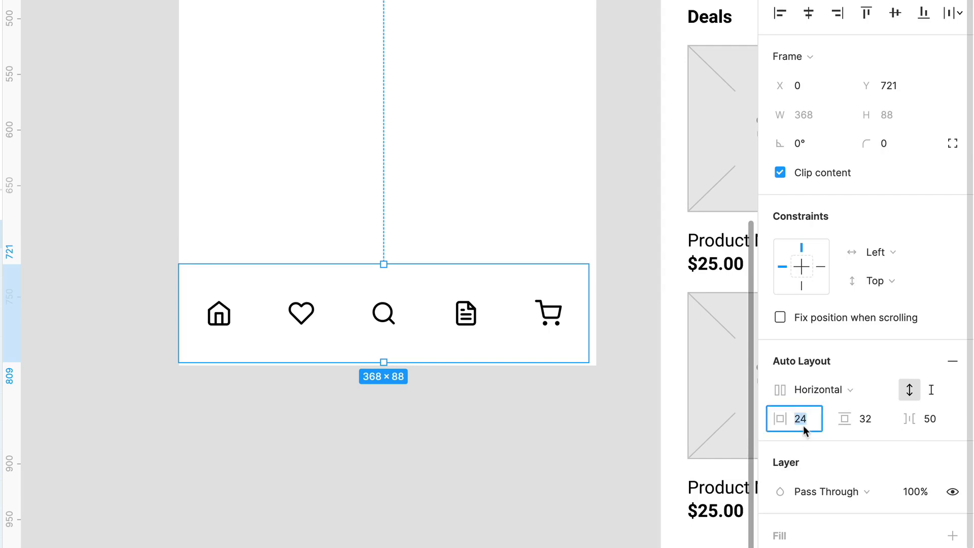
click(592, 467)
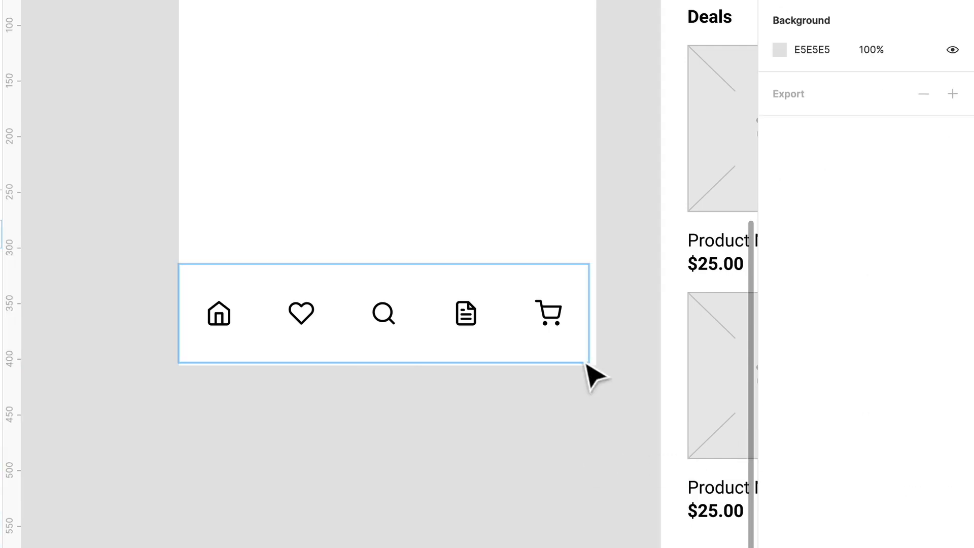
click(561, 348)
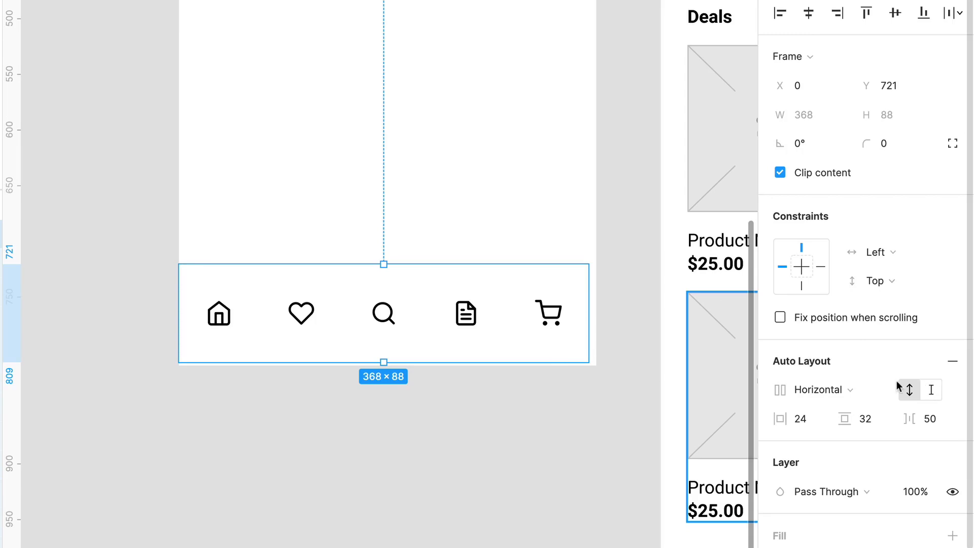
click(533, 396)
click(528, 340)
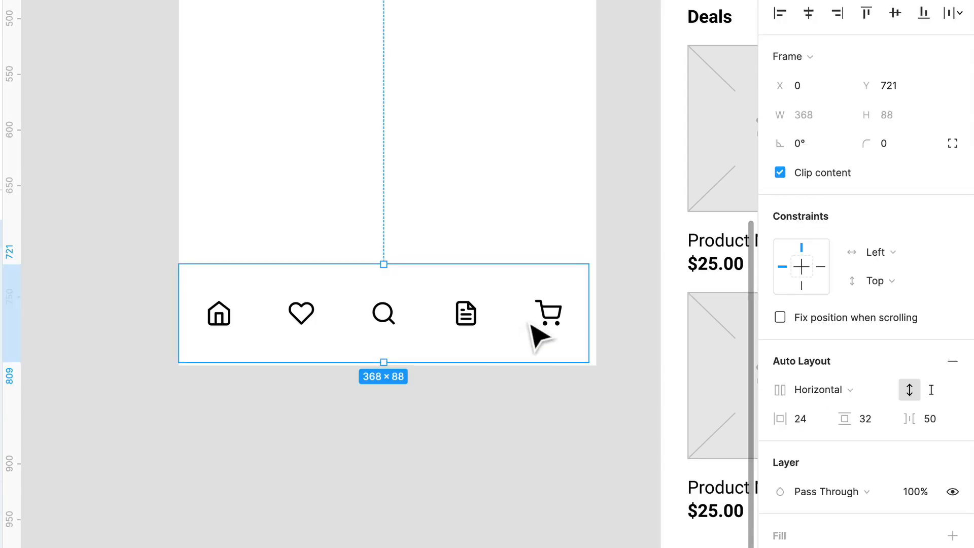
- Replace the Nav frame's auto layout with a 4px layout grid and look through the available grid styles
click(952, 360)
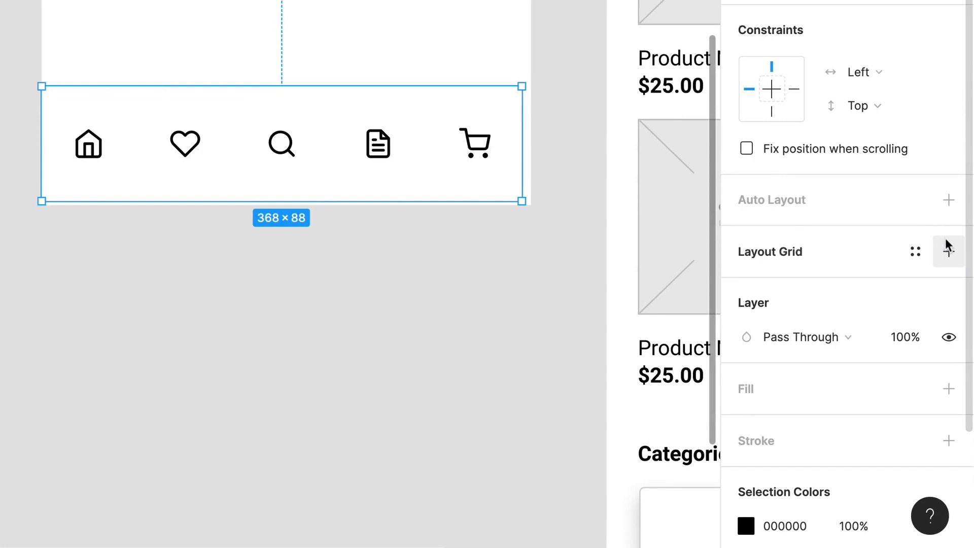
click(946, 248)
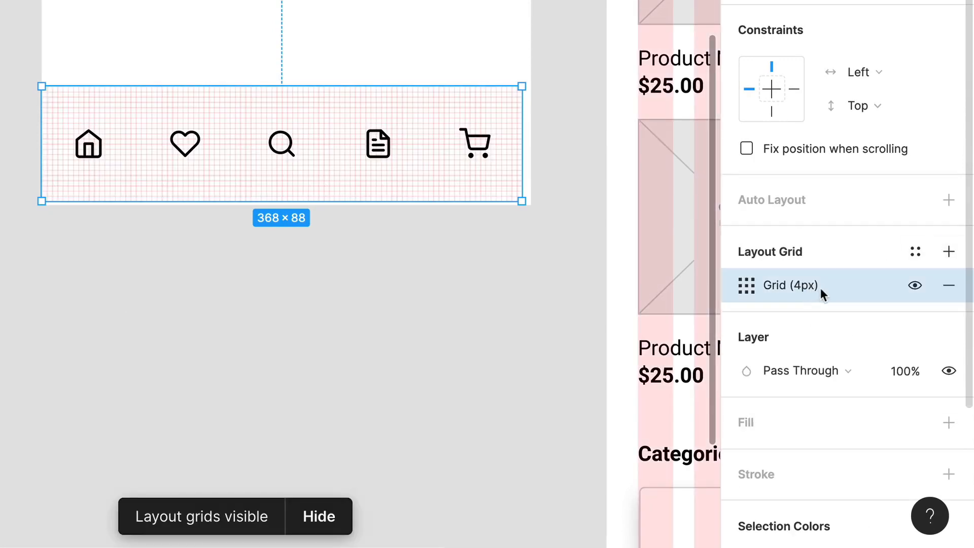
click(915, 252)
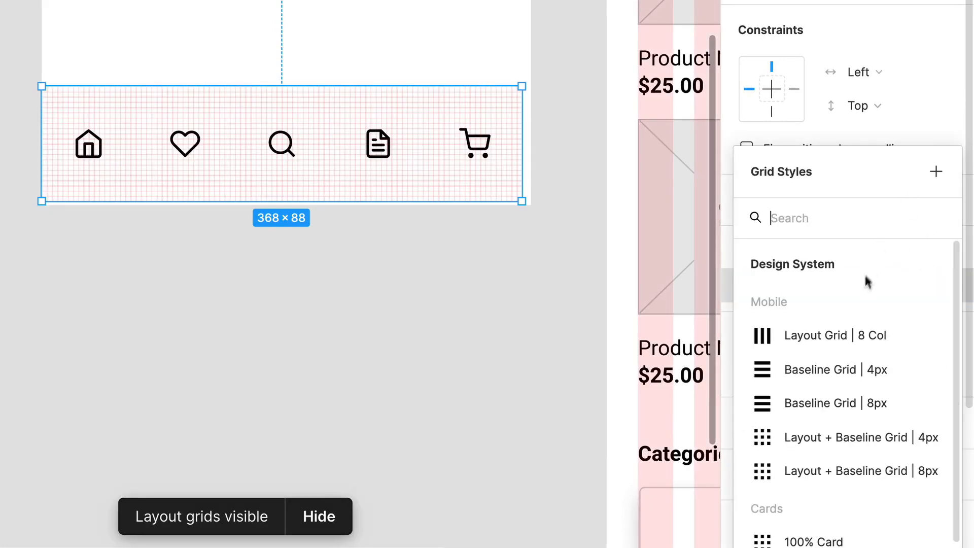
scroll(883, 358, down, 1)
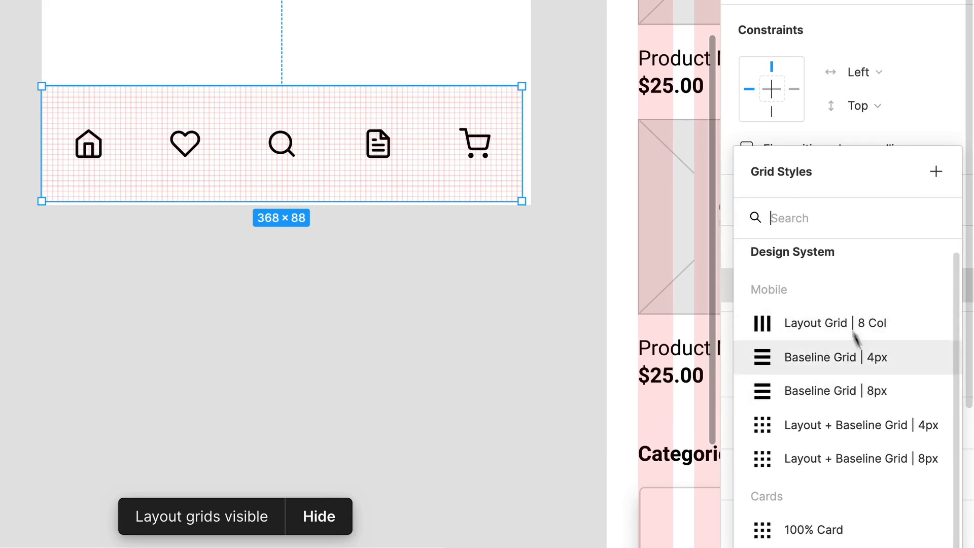
- Replace the Nav frame's uniform layout grid with a Columns grid of five columns
click(896, 145)
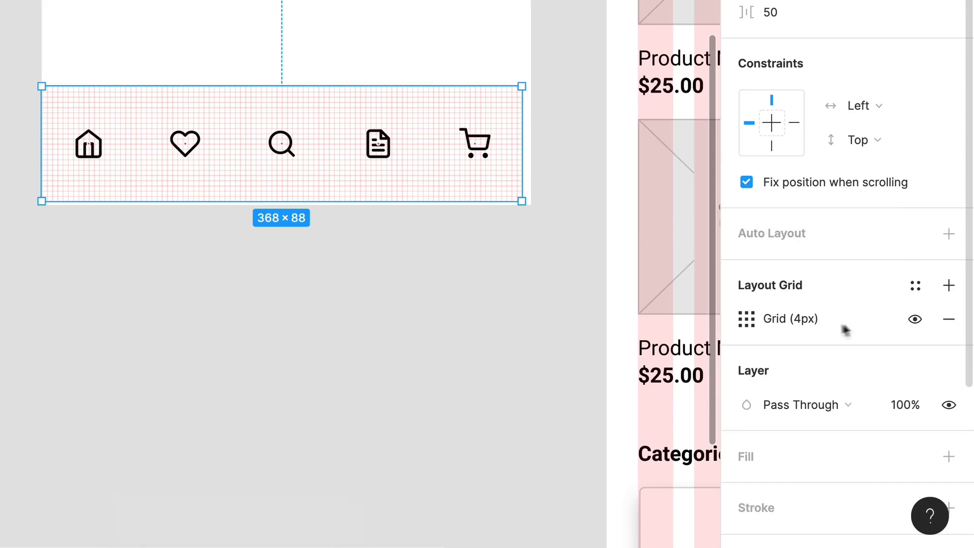
click(949, 319)
click(949, 285)
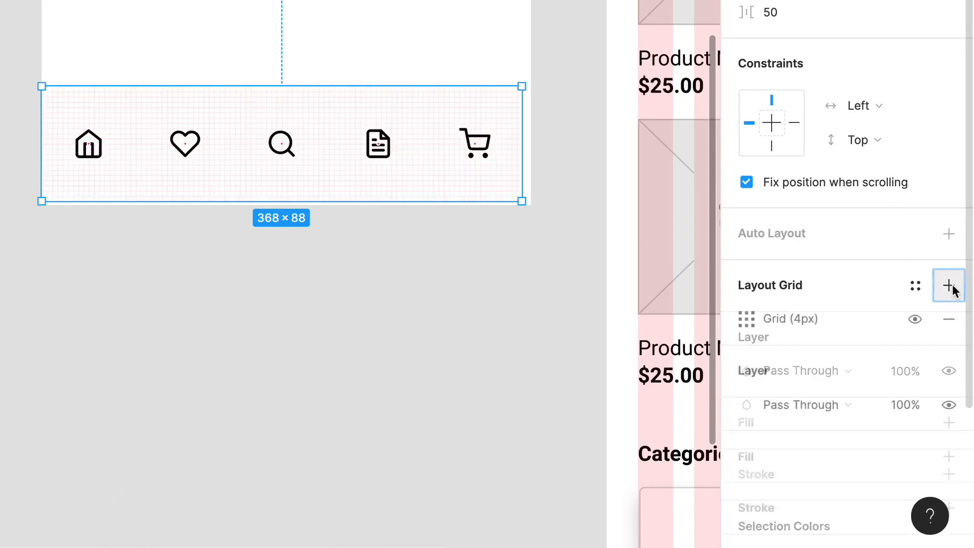
click(761, 318)
click(487, 324)
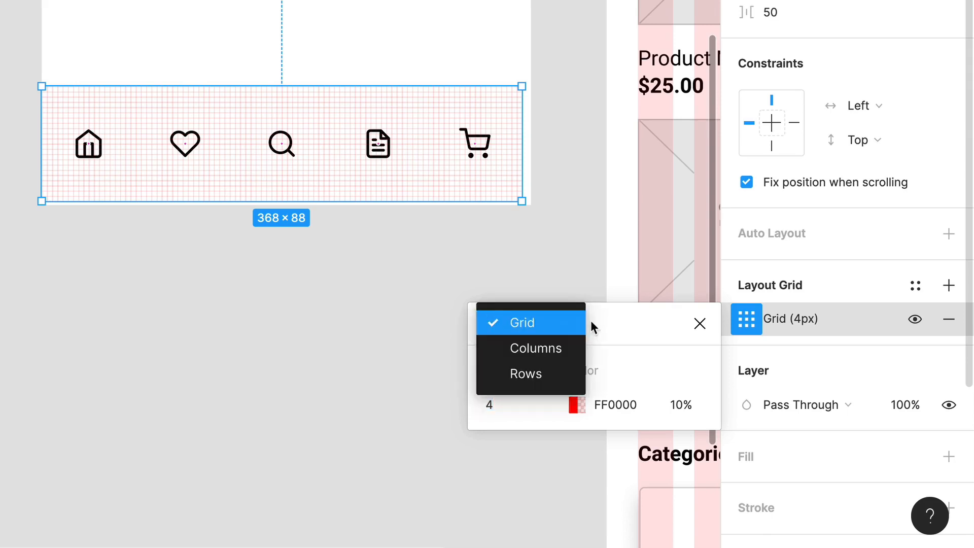
click(504, 351)
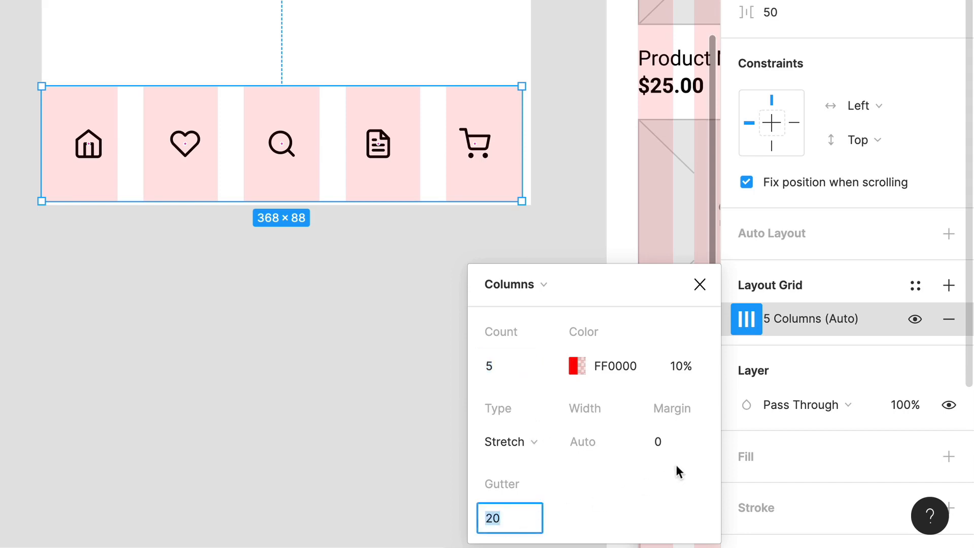
- Set the Nav frame's column grid to a gutter of 16 and a margin of 24
text(16)
click(687, 452)
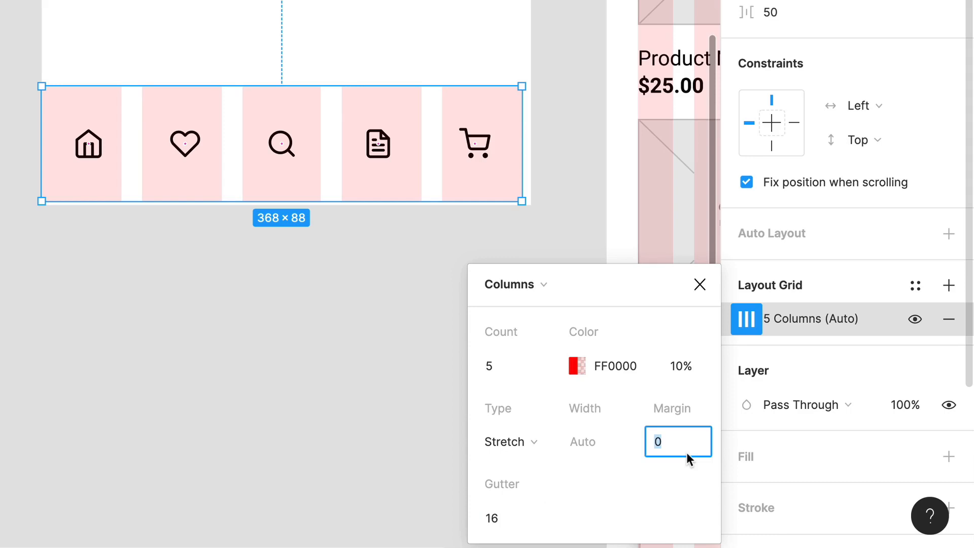
text(24)
key(Return)
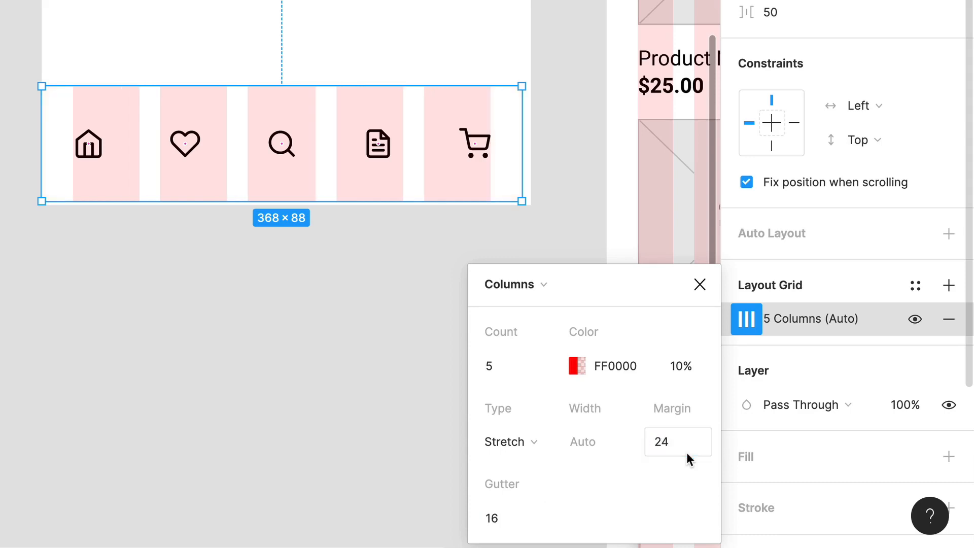
click(699, 284)
- Resize the Nav frame to 375 × 91 to reach the right and bottom edges of the screen frame
scroll(159, 152, up, 3)
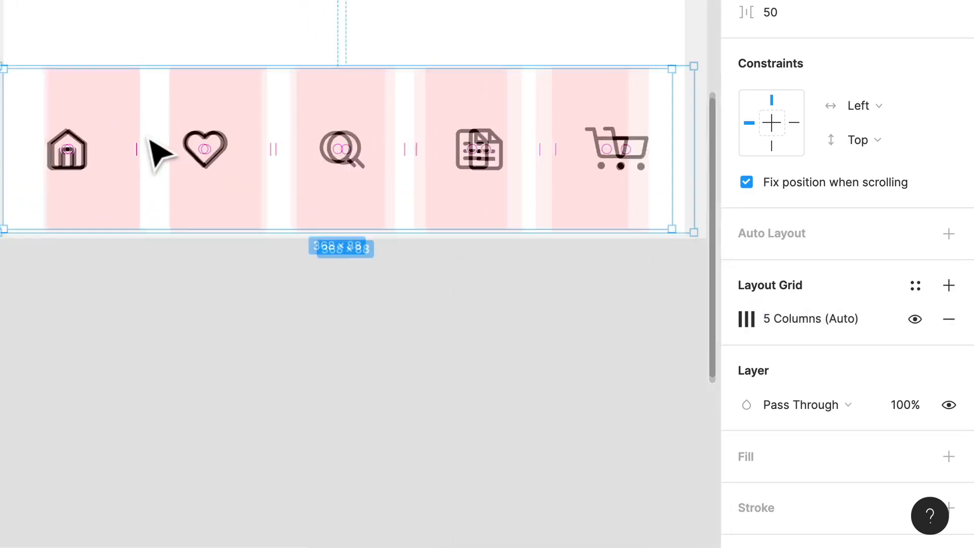
scroll(158, 153, up, 2)
scroll(459, 264, down, 5)
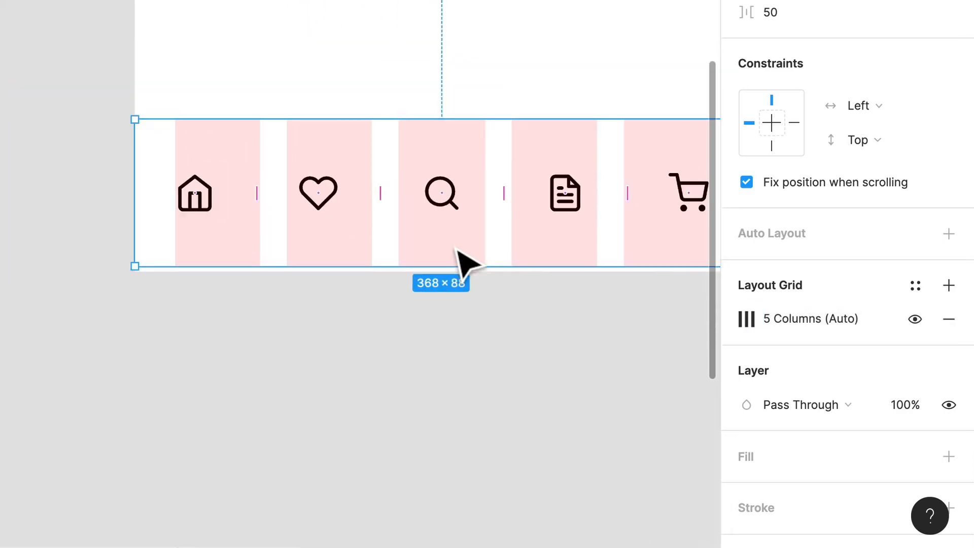
drag(466, 264, 172, 265)
drag(494, 239, 501, 242)
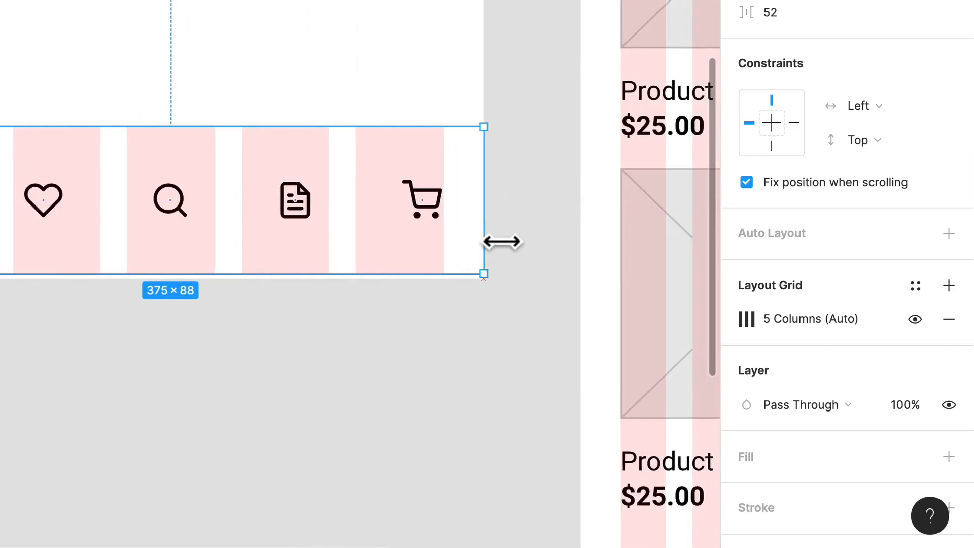
drag(425, 294, 425, 300)
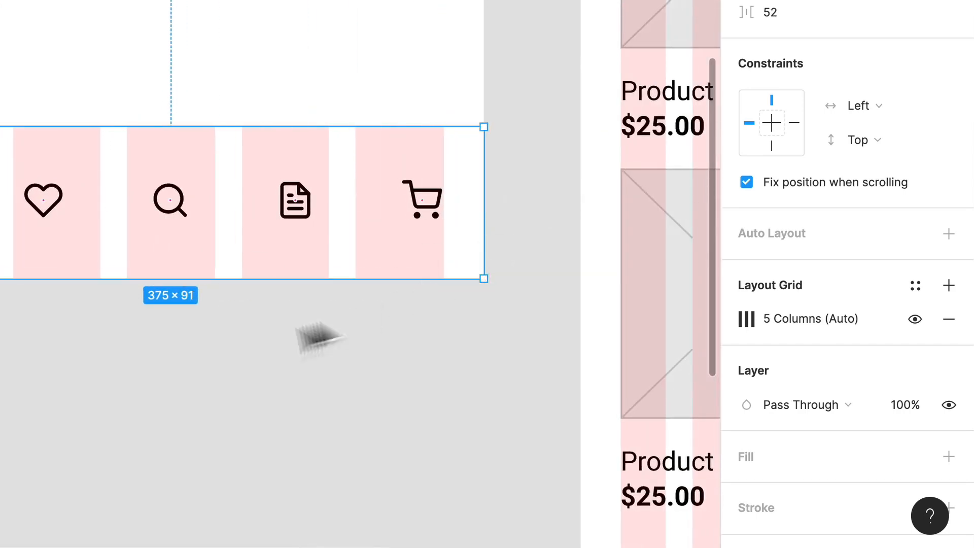
click(180, 370)
- Center the home icon in the first grid column, stretching it to the 53-wide column as a guide and resizing it to 24 × 24
drag(4, 249, 194, 246)
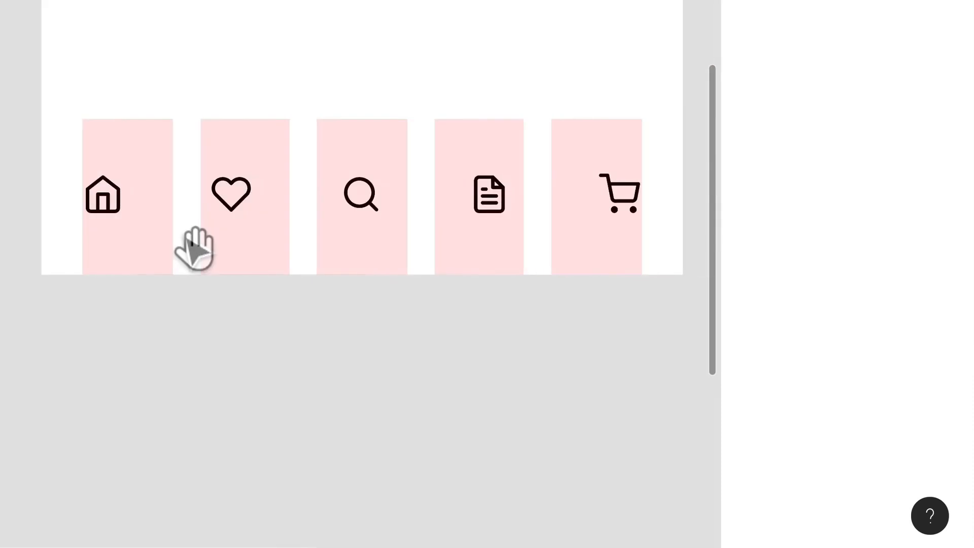
scroll(185, 235, up, 3)
scroll(194, 249, up, 5)
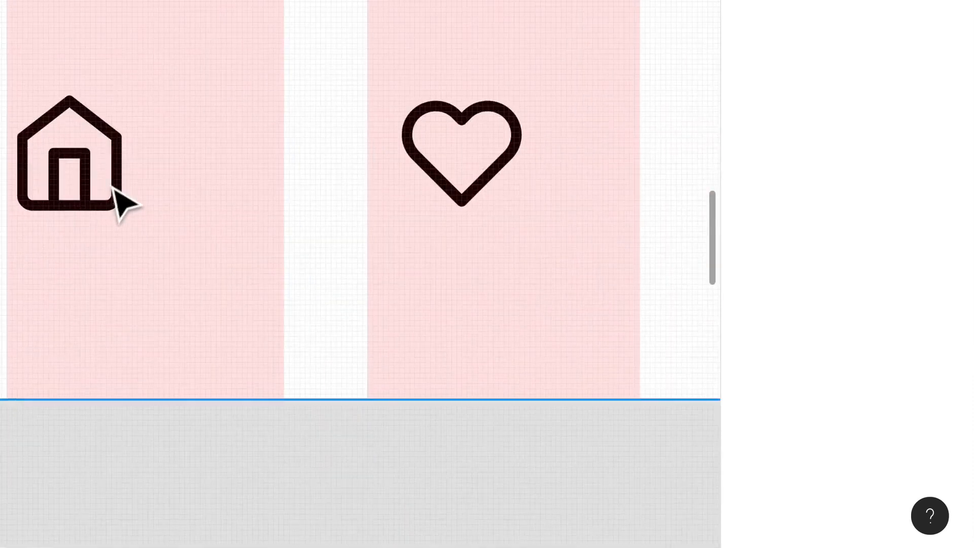
click(109, 186)
drag(78, 184, 142, 206)
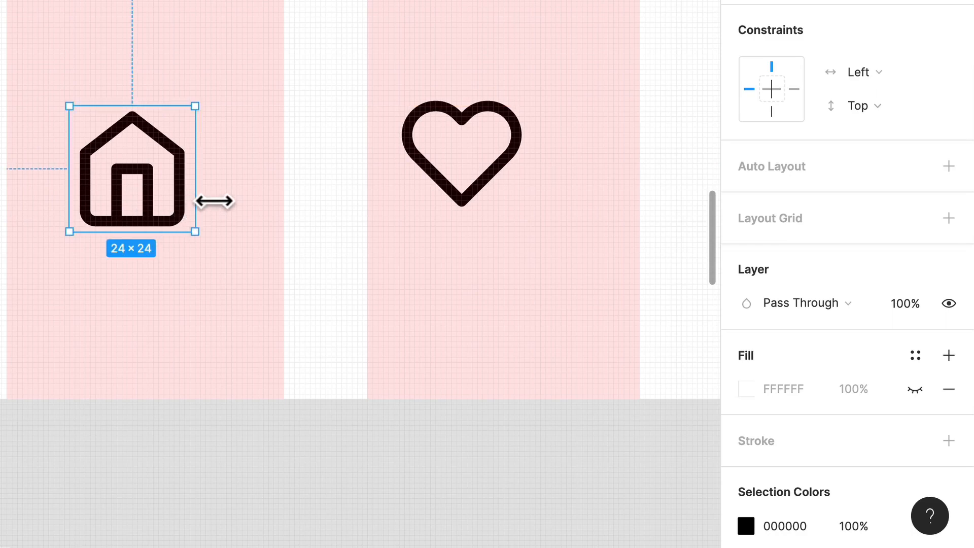
drag(214, 202, 302, 217)
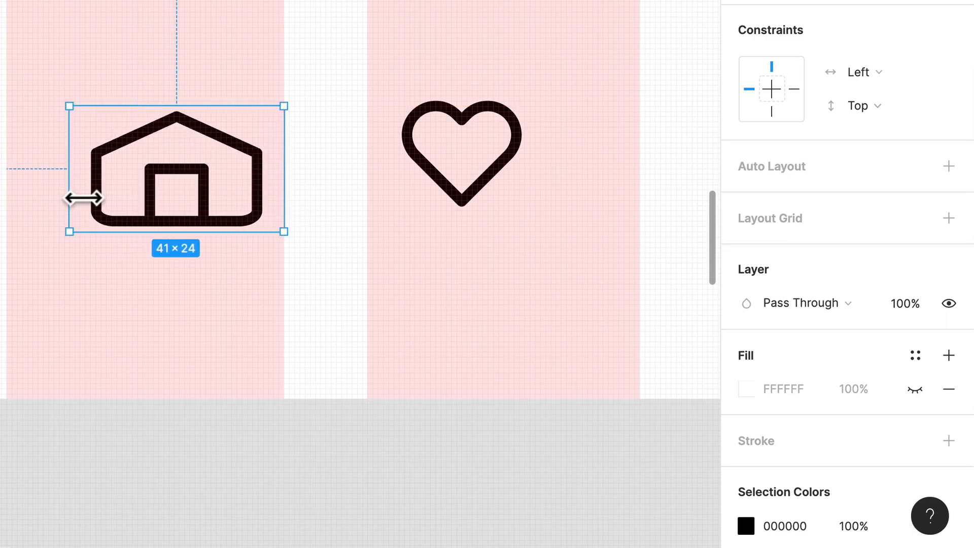
drag(83, 199, 24, 203)
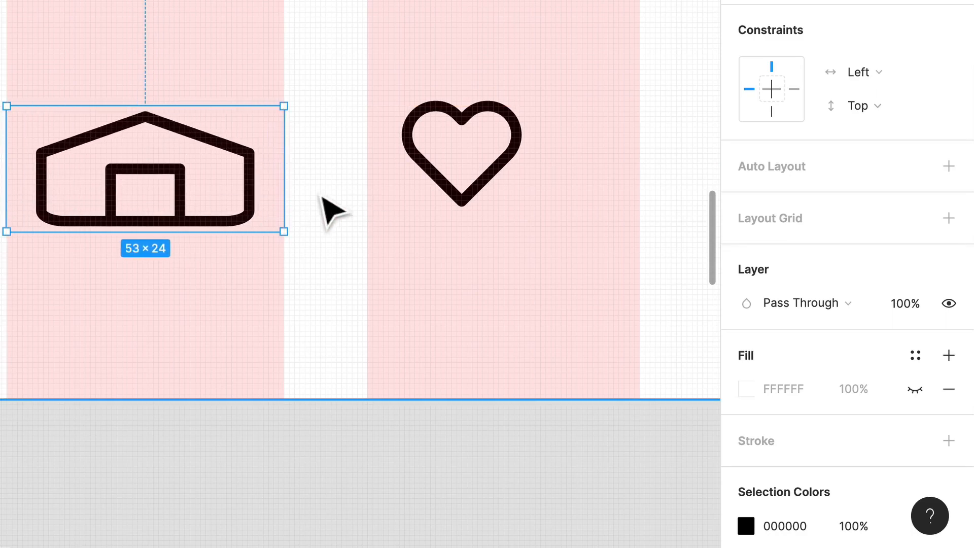
drag(303, 215, 228, 217)
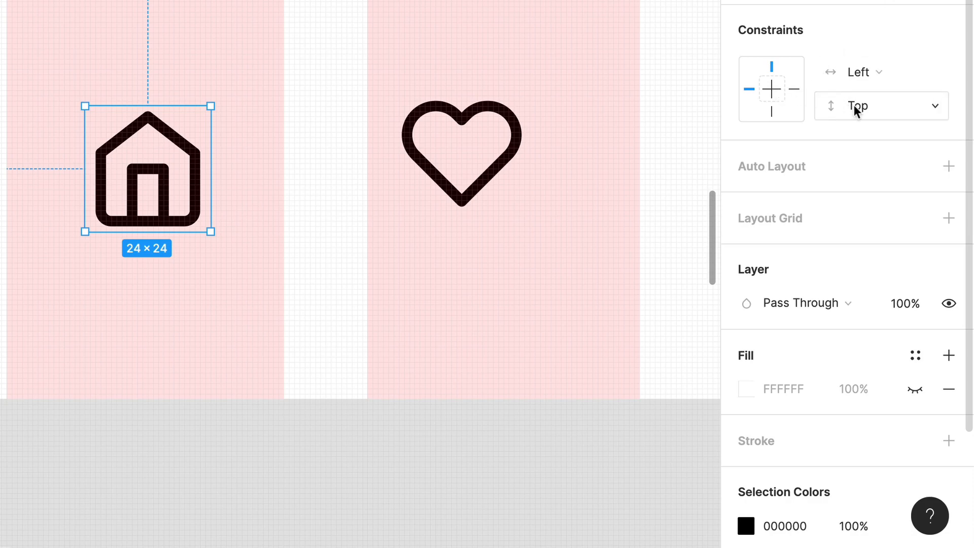
- Set the home icon's horizontal and vertical constraints to Center
click(865, 80)
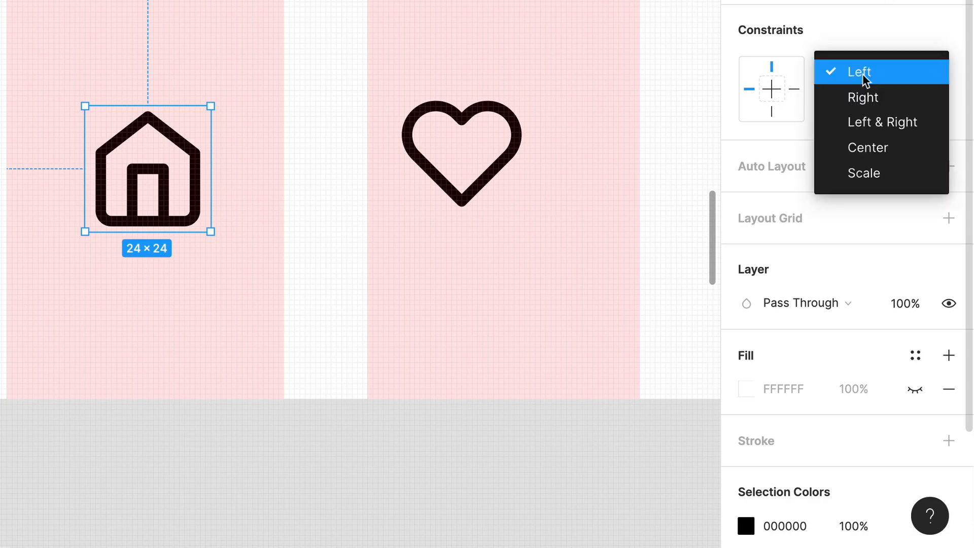
click(868, 148)
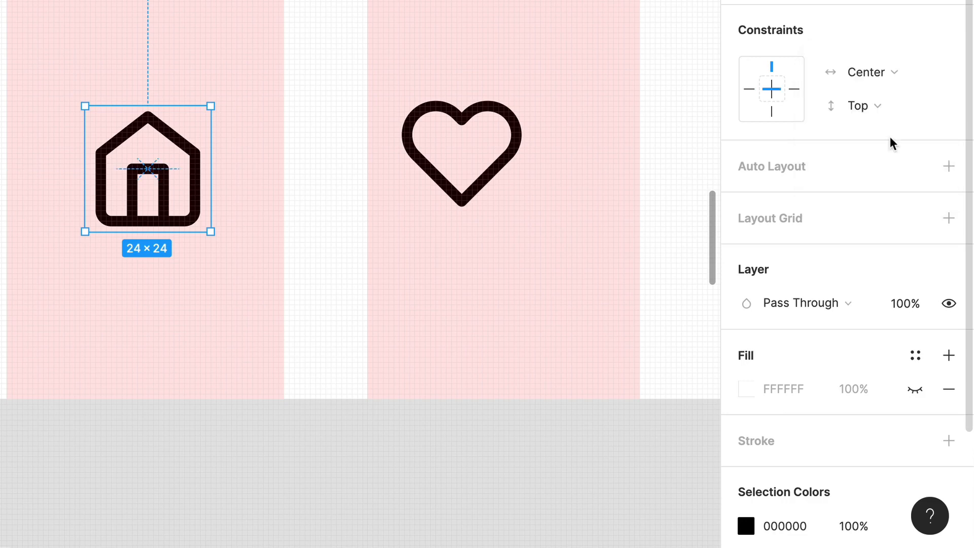
click(859, 108)
click(824, 180)
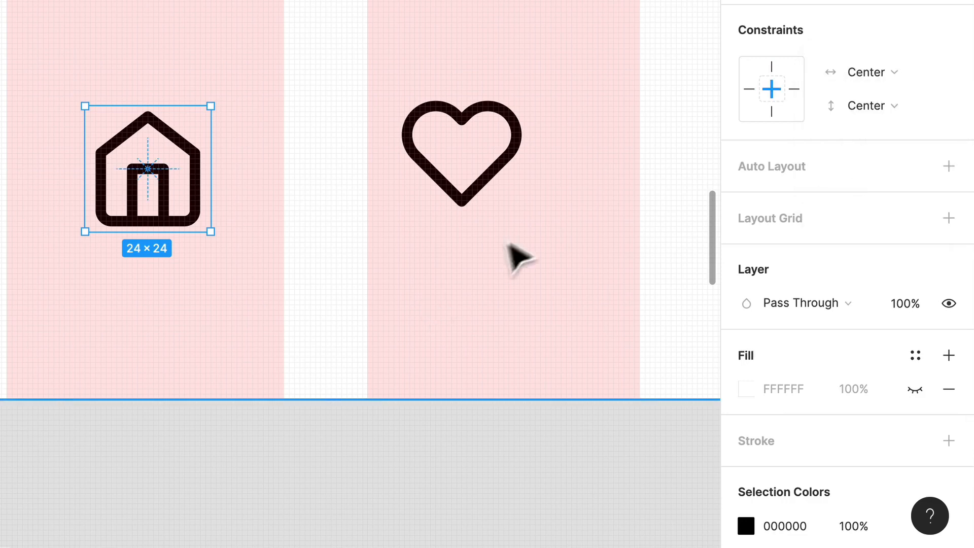
- Center the heart icon in the second grid column, using a 52-wide stretch as a guide and restoring it to 24 × 24
drag(518, 257, 419, 208)
click(196, 168)
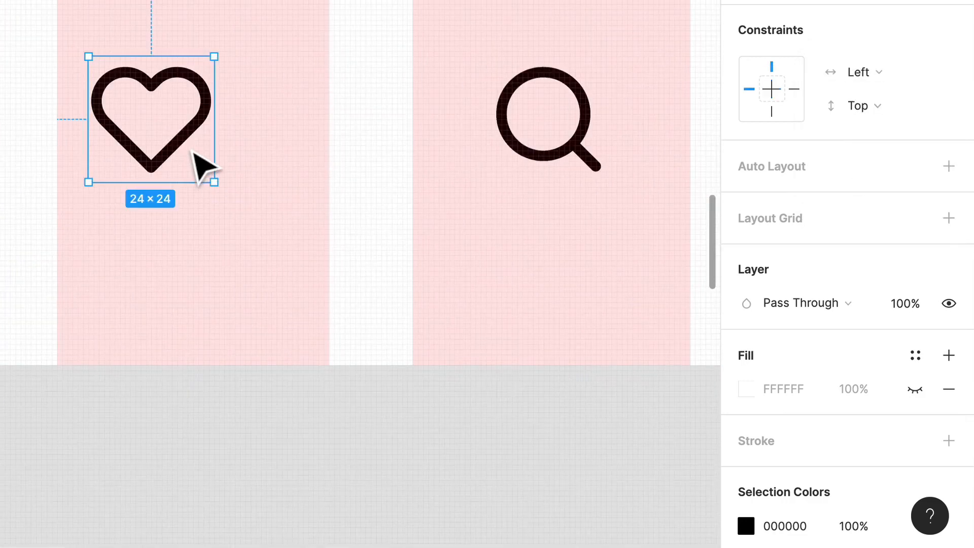
drag(190, 150, 329, 162)
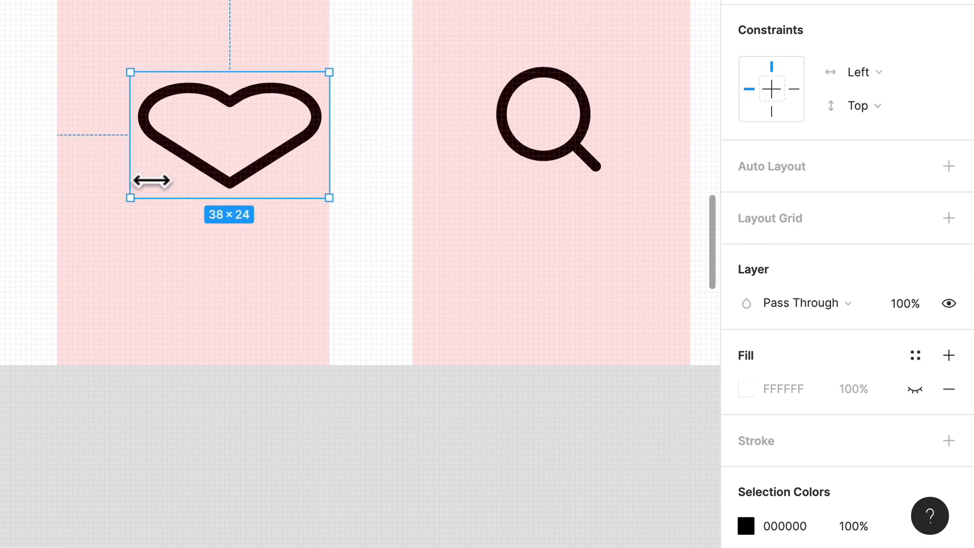
drag(130, 180, 57, 183)
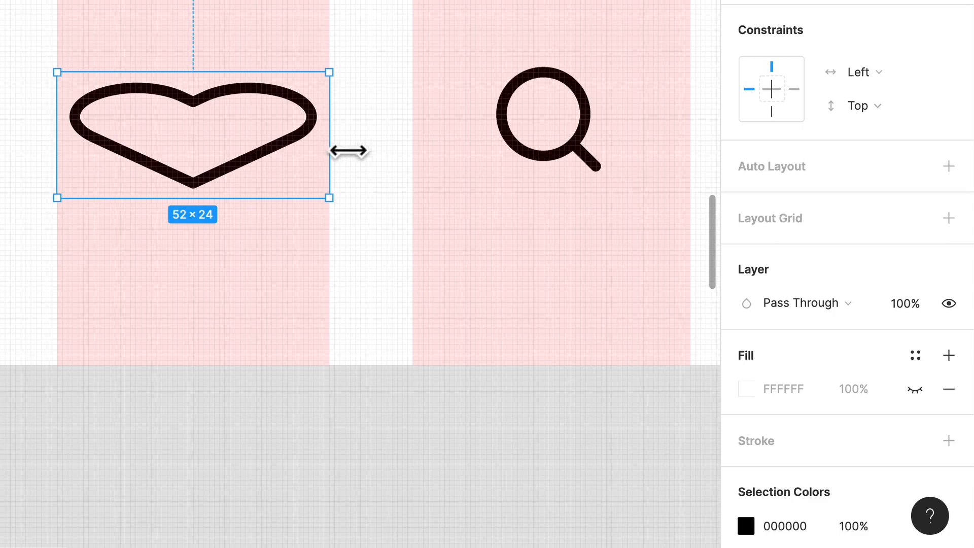
drag(348, 151, 274, 152)
scroll(274, 152, right, 5)
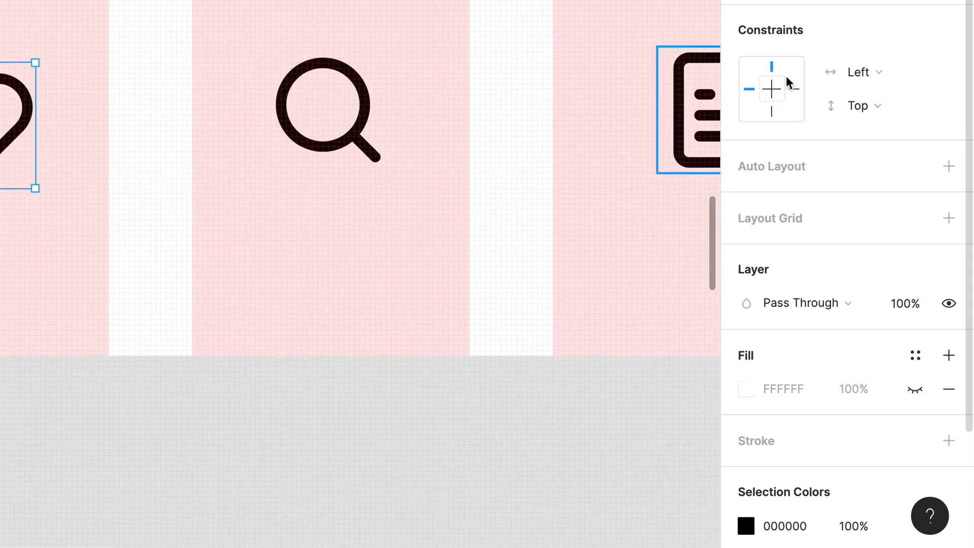
click(855, 72)
scroll(435, 135, down, 5)
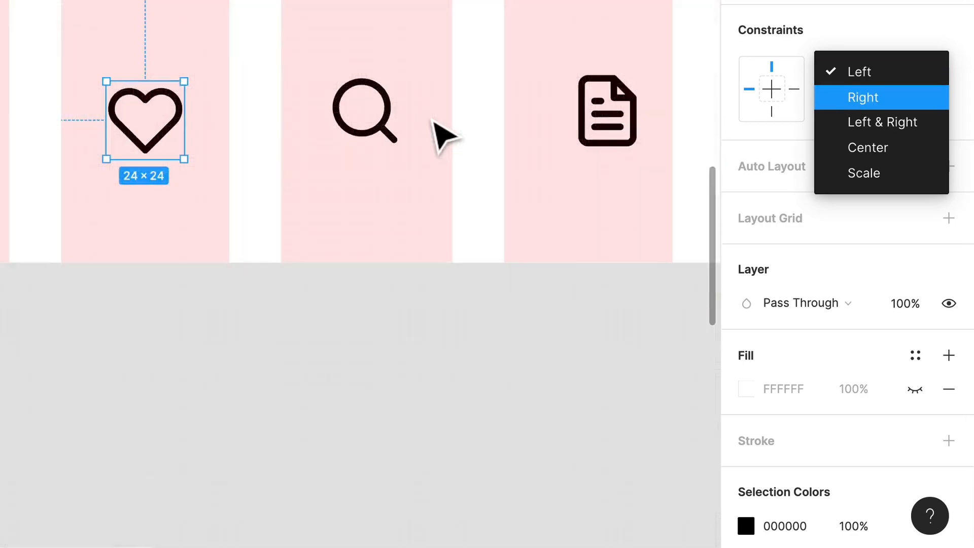
click(487, 300)
- Set the horizontal and vertical constraints of the heart, search, file-text and shopping-cart icons to Center
drag(610, 197, 284, 111)
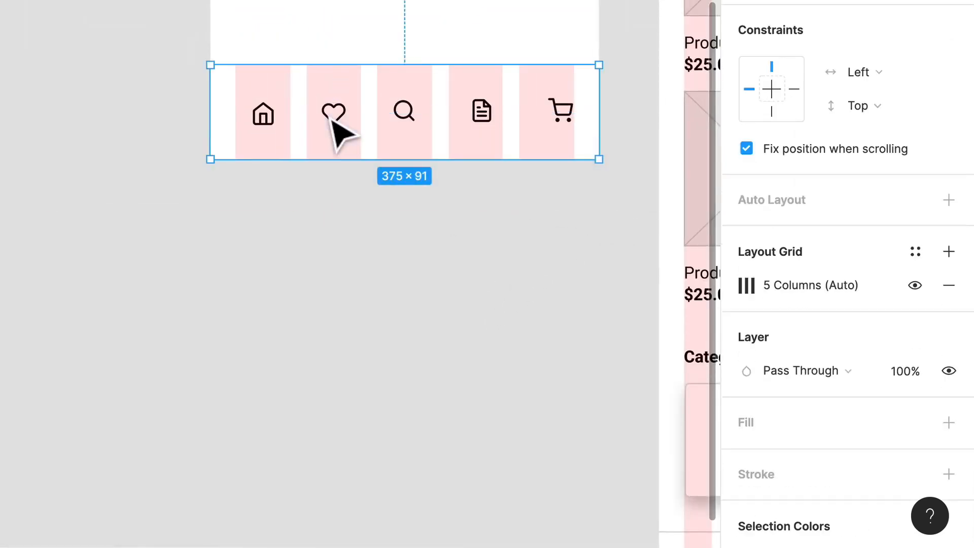
double_click(332, 116)
shift+click(417, 132)
shift+click(492, 138)
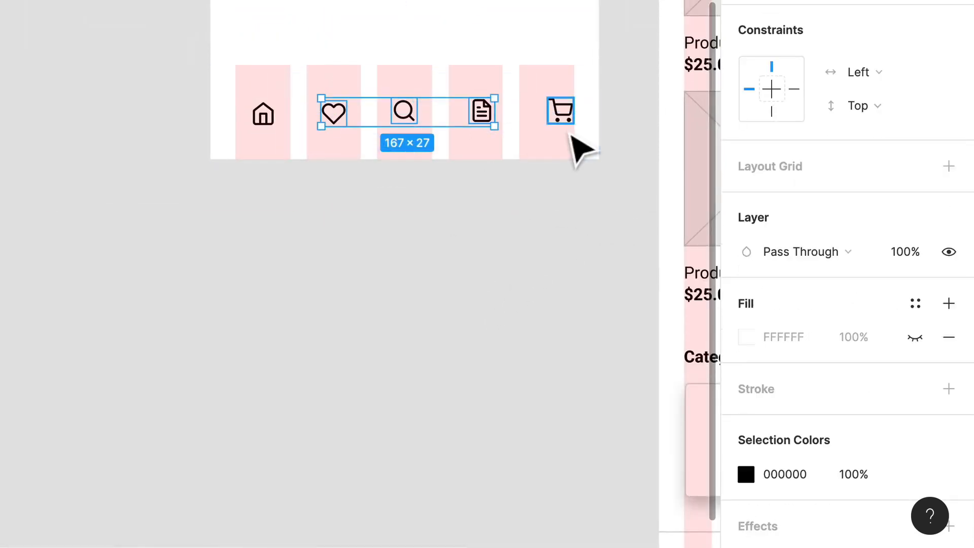
shift+click(570, 134)
click(858, 75)
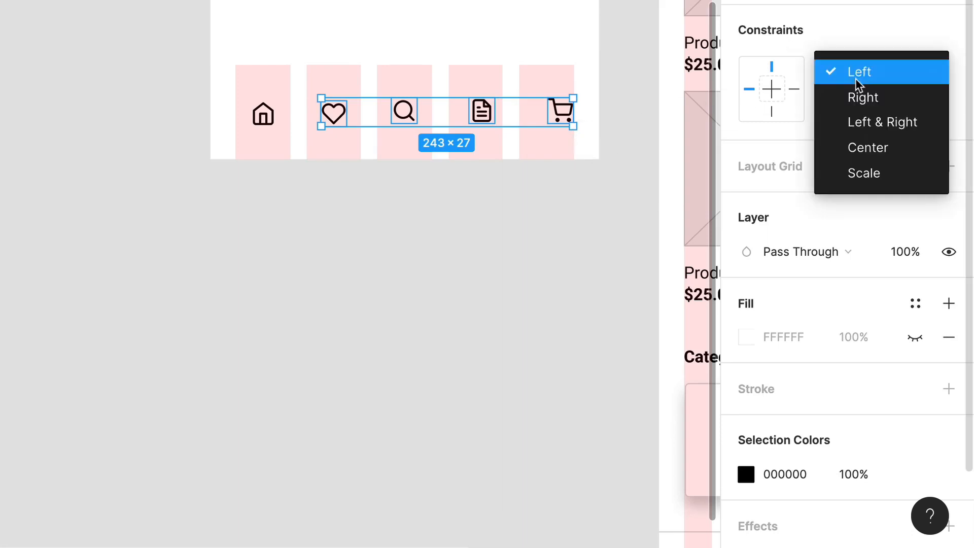
click(876, 145)
click(884, 112)
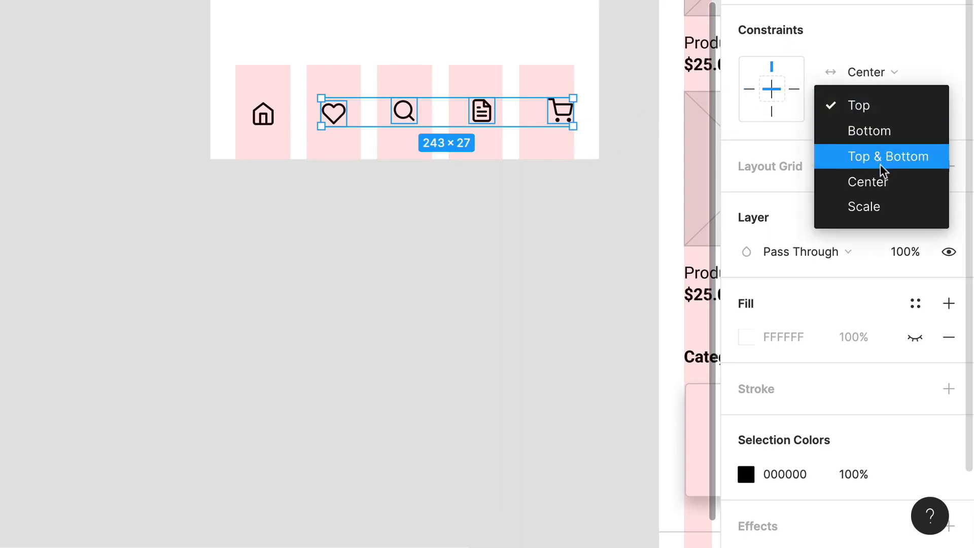
click(868, 181)
- Nudge the search icon down into line with the heart icon and center it in the third grid column
scroll(406, 109, up, 1)
scroll(406, 109, up, 5)
click(152, 407)
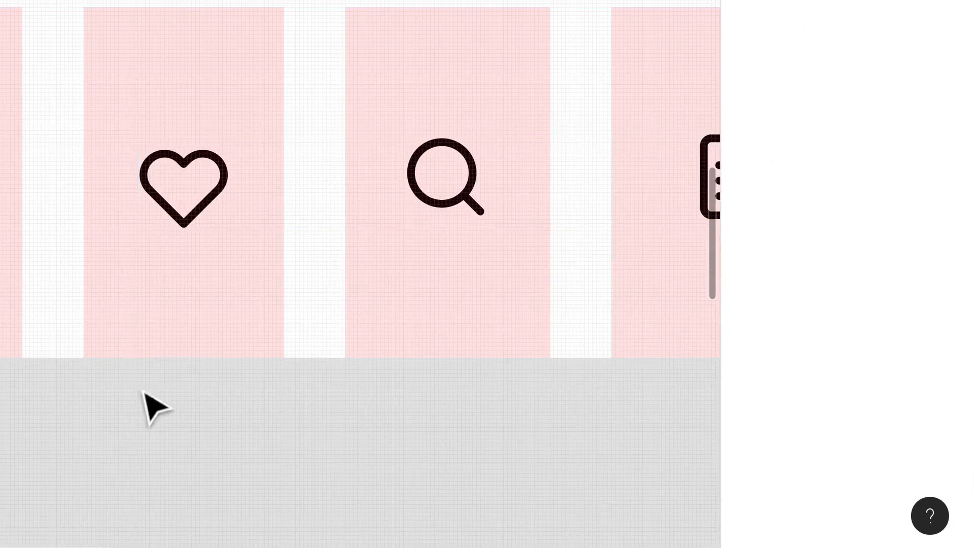
click(230, 216)
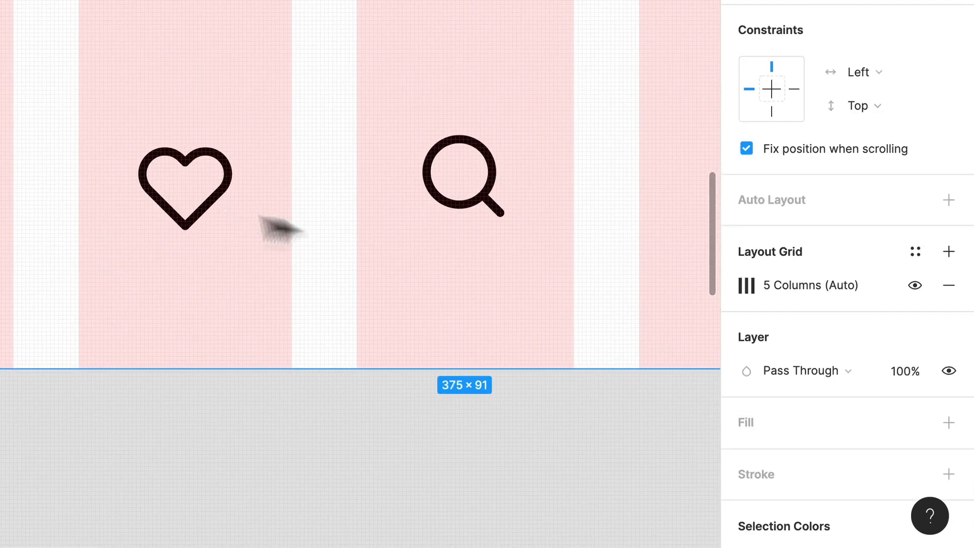
scroll(536, 226, up, 2)
click(460, 198)
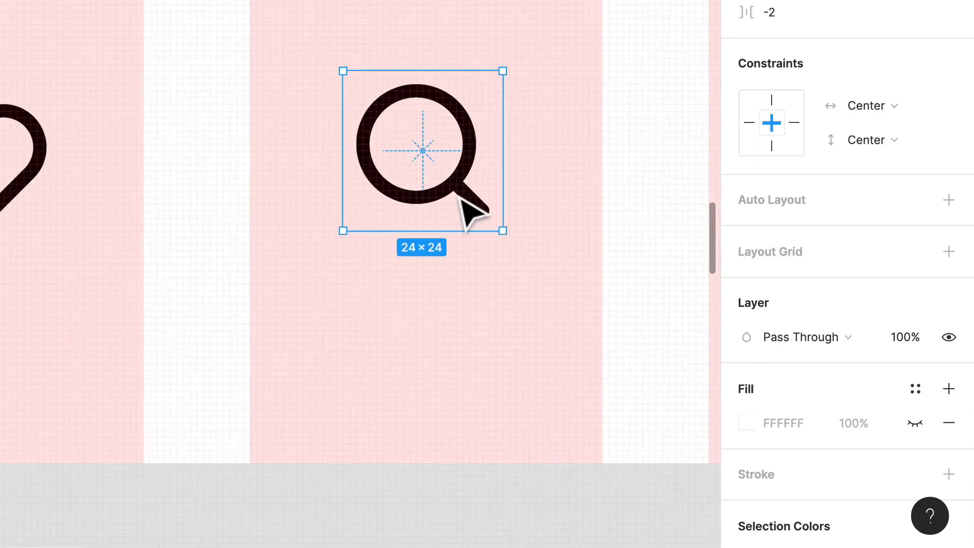
drag(461, 198, 467, 212)
- Lower the file-text icon and center it in the fourth grid column, stretching it to 52 wide as a guide before restoring its width
drag(599, 228, 15, 165)
click(370, 146)
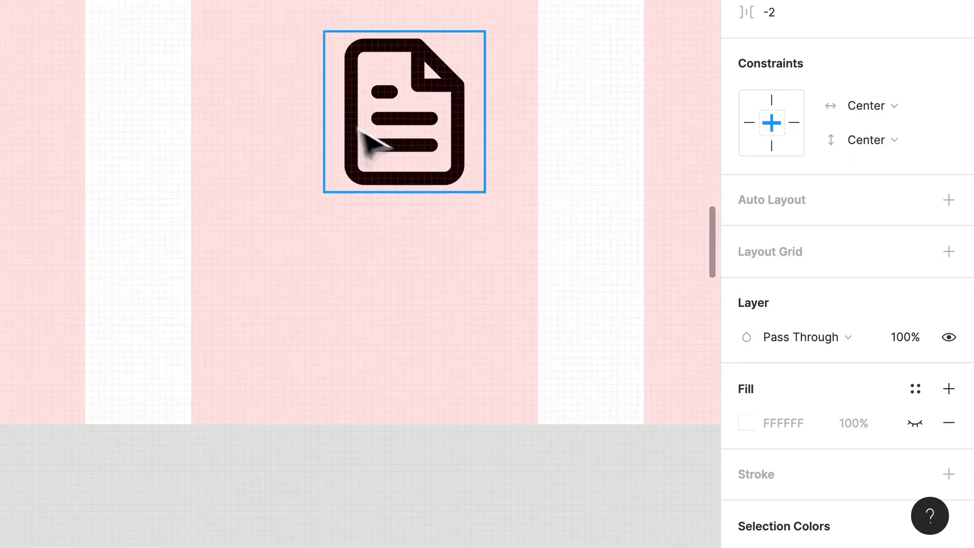
drag(478, 151, 557, 154)
drag(309, 141, 210, 160)
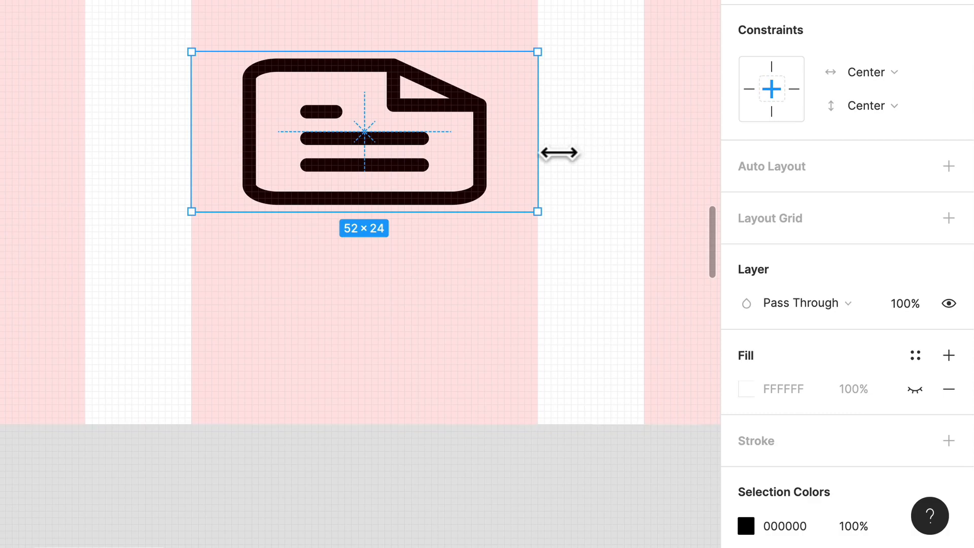
drag(540, 153, 465, 155)
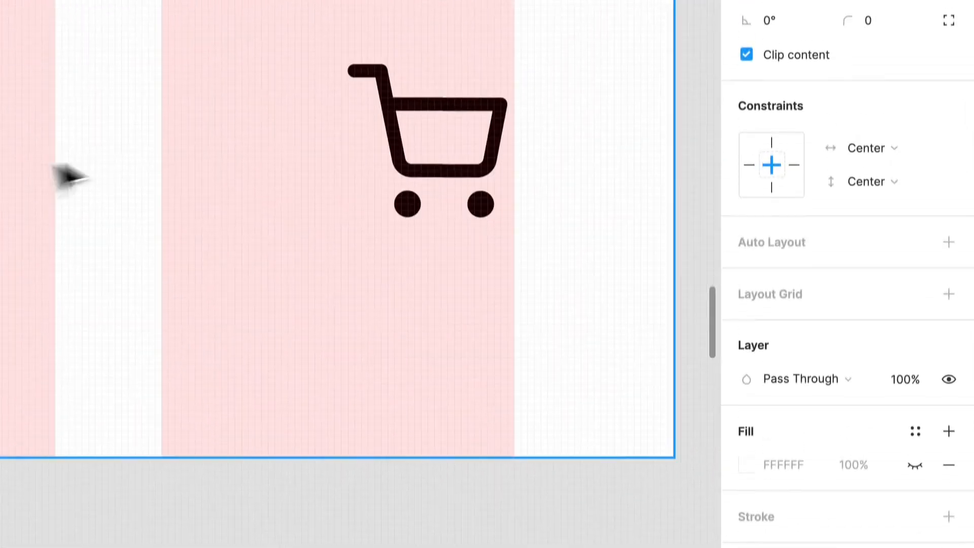
- Lower the shopping-cart icon and center it in the fifth grid column, stretching it to the column edges as a guide before restoring 24 × 24
click(428, 211)
drag(463, 213, 405, 231)
drag(453, 212, 533, 213)
drag(278, 209, 162, 207)
drag(528, 185, 433, 192)
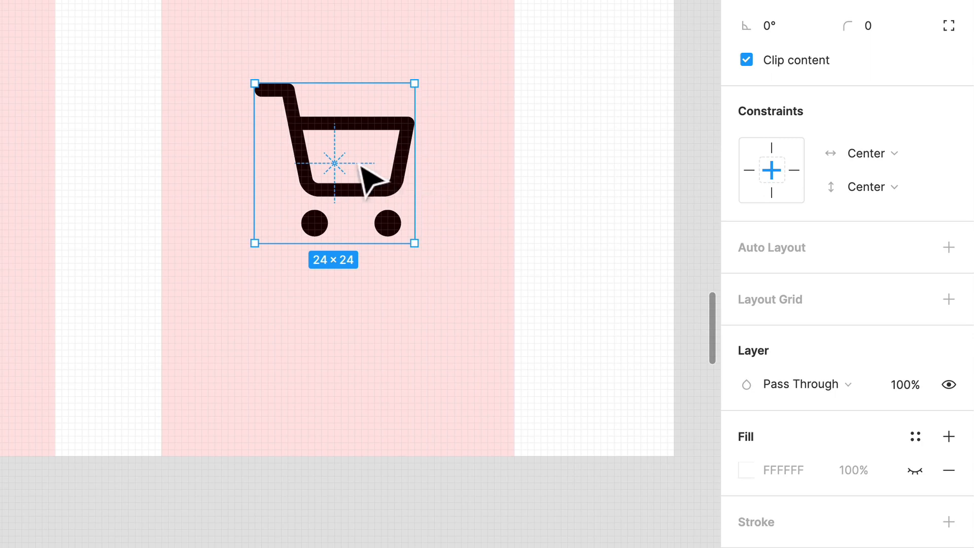
- Draw a 48 × 48 circle centered on the search icon and send it to the back
scroll(359, 165, down, 4)
drag(228, 394, 596, 490)
drag(333, 376, 543, 333)
click(328, 213)
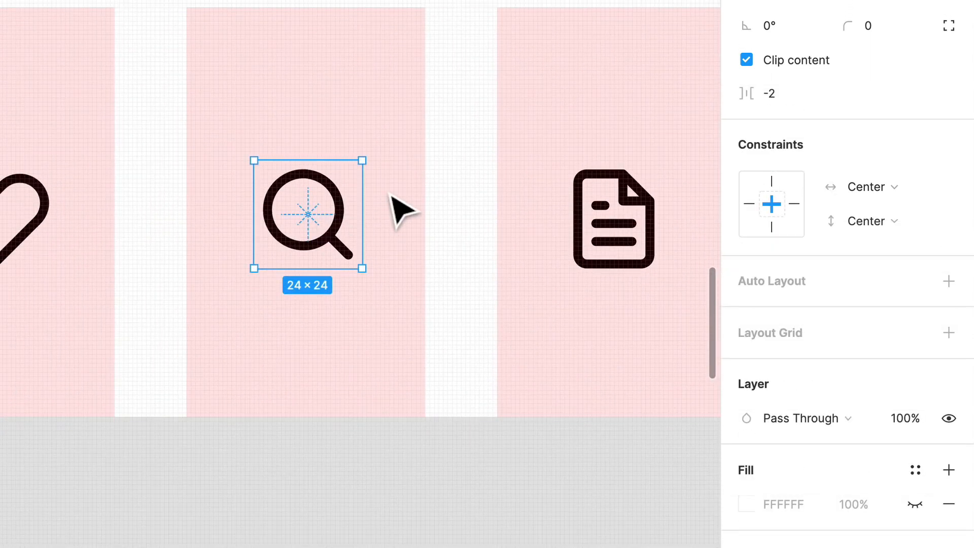
key(super+o)
key(o)
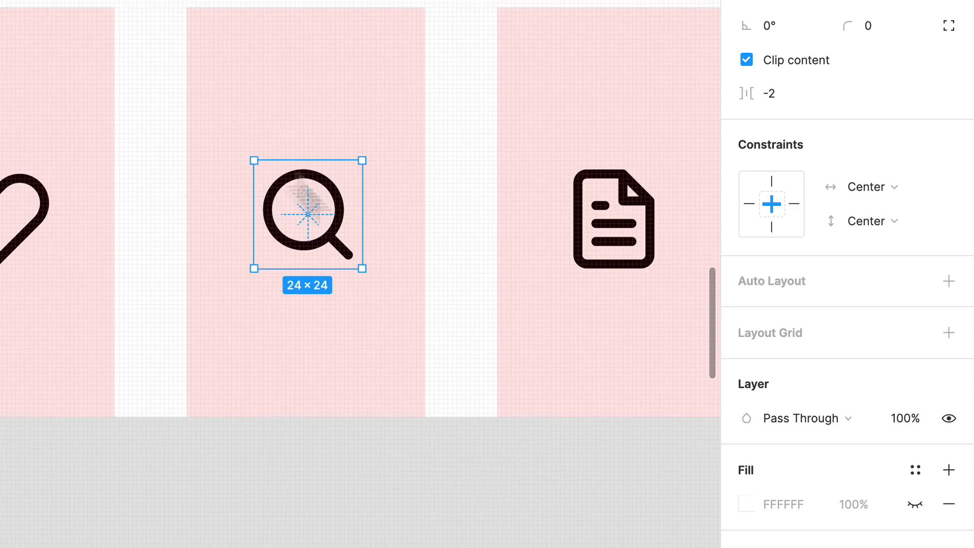
drag(231, 102, 415, 323)
drag(411, 233, 373, 239)
right_click(362, 242)
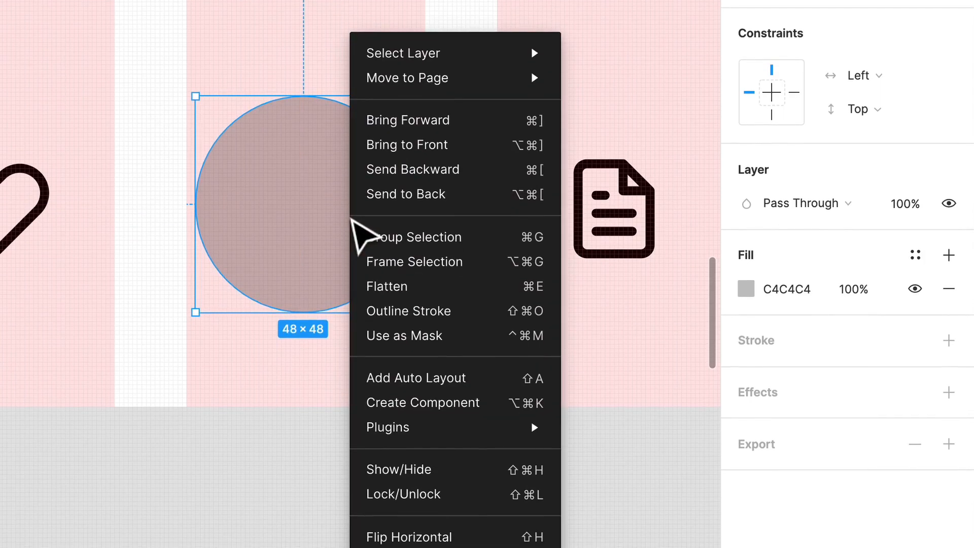
click(429, 203)
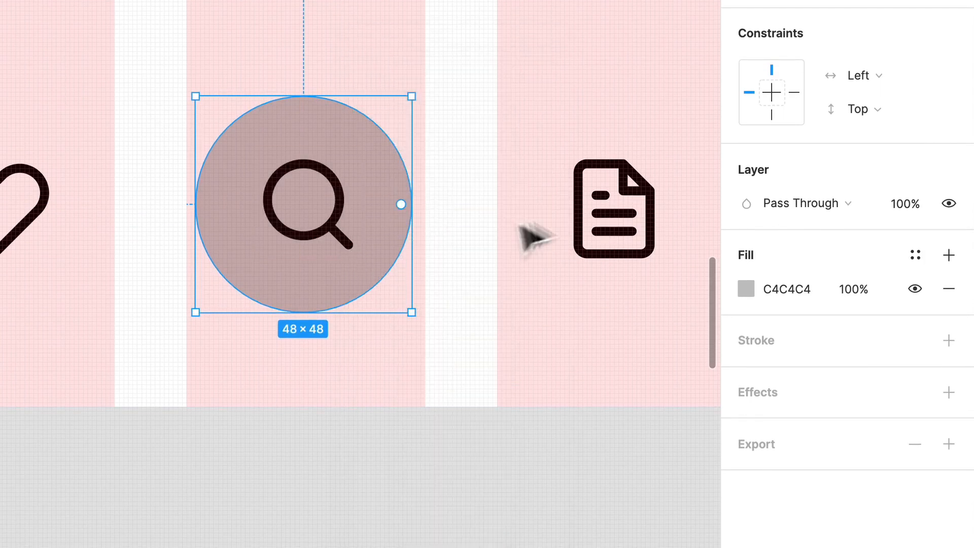
- Browse the Design System color styles available for the circle's fill
click(913, 265)
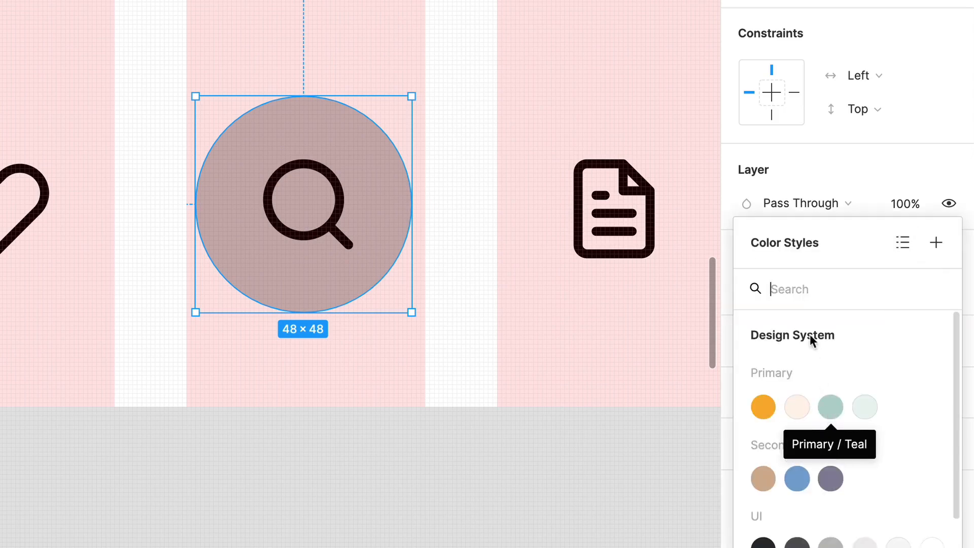
scroll(786, 401, down, 2)
scroll(785, 401, up, 2)
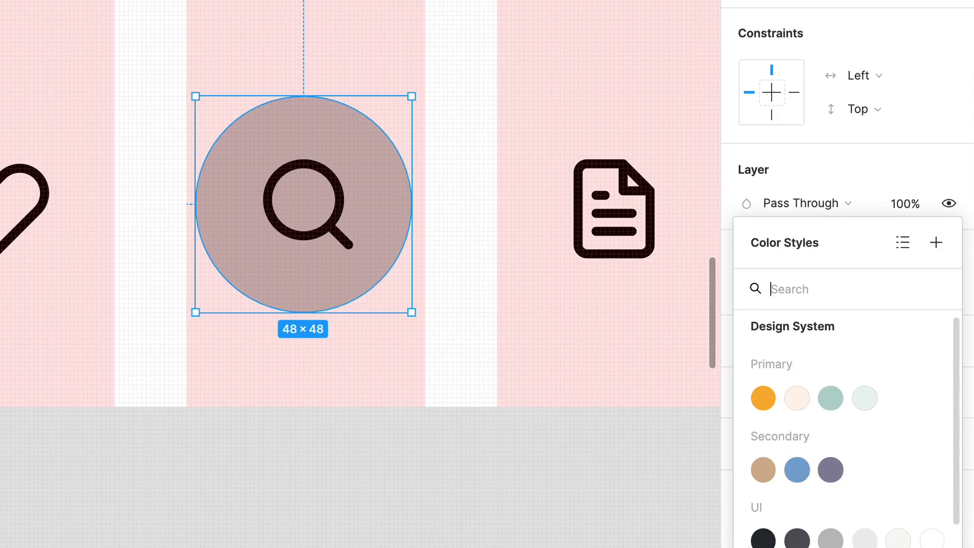
scroll(794, 538, down, 5)
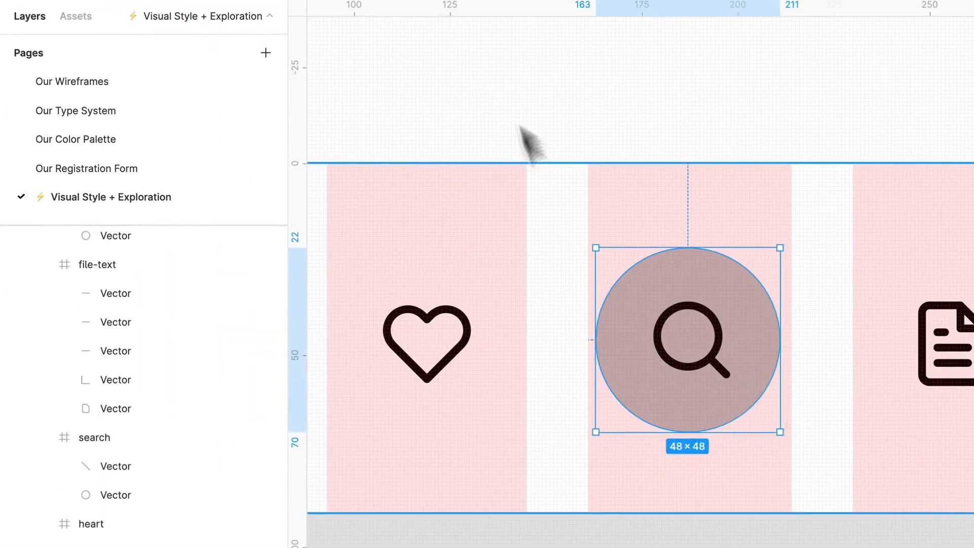
- On the Our Color Palette page, create a color style in the Primary group from the large orange circle
click(65, 139)
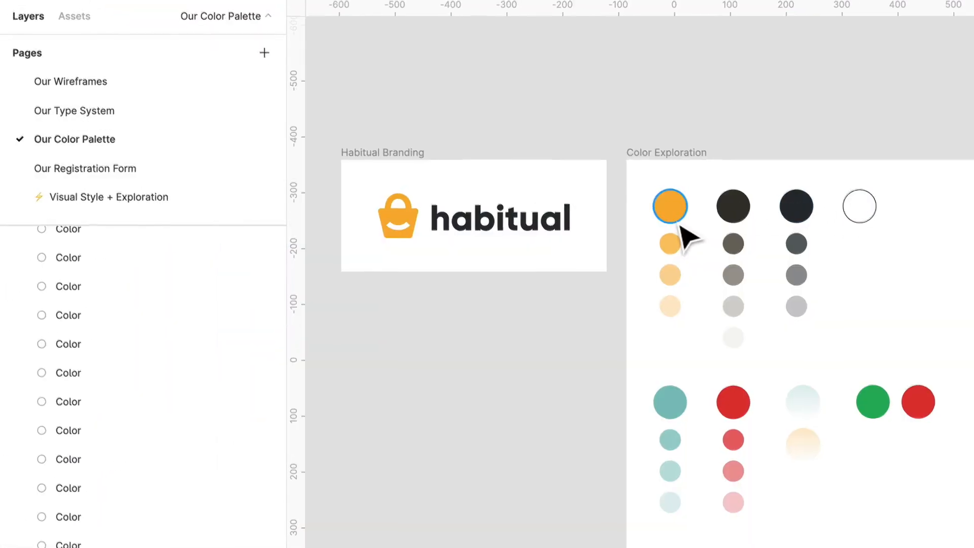
click(679, 223)
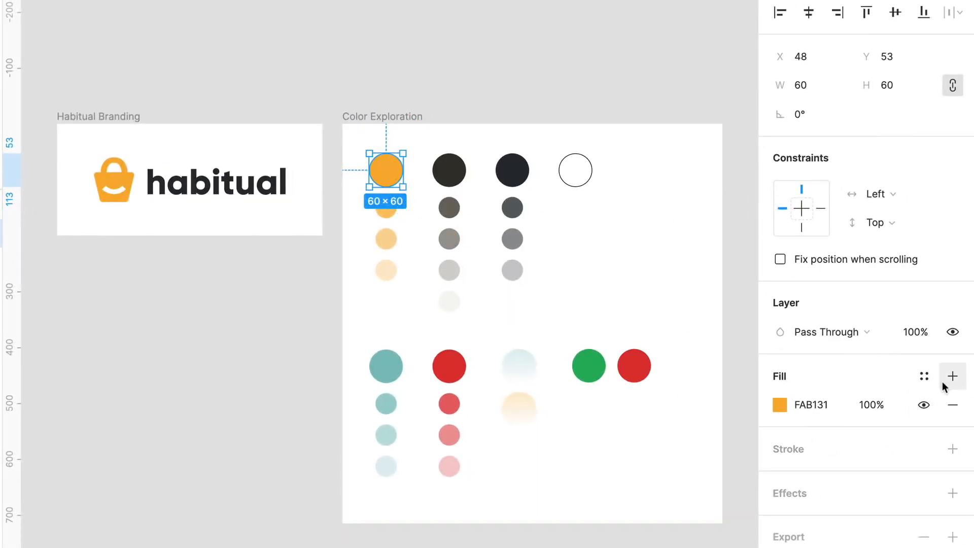
click(924, 377)
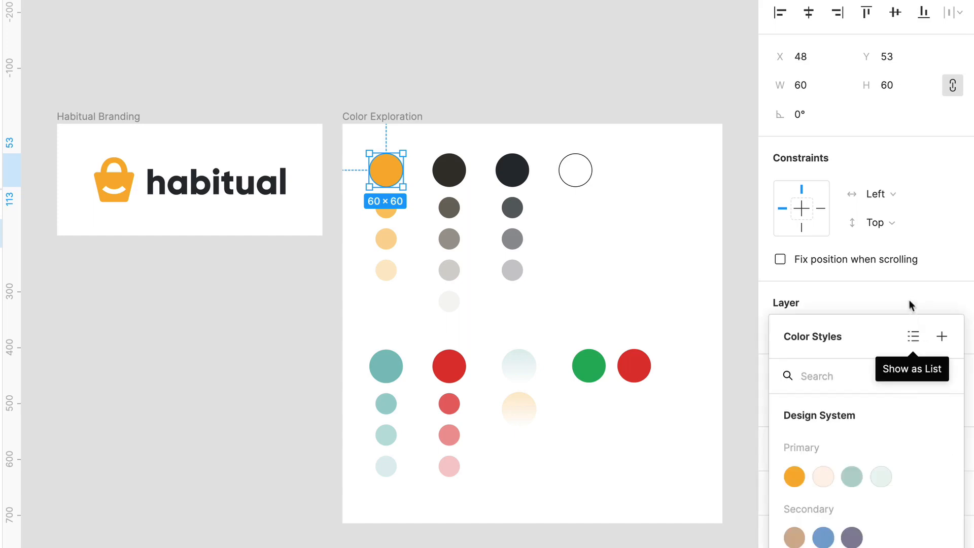
click(942, 337)
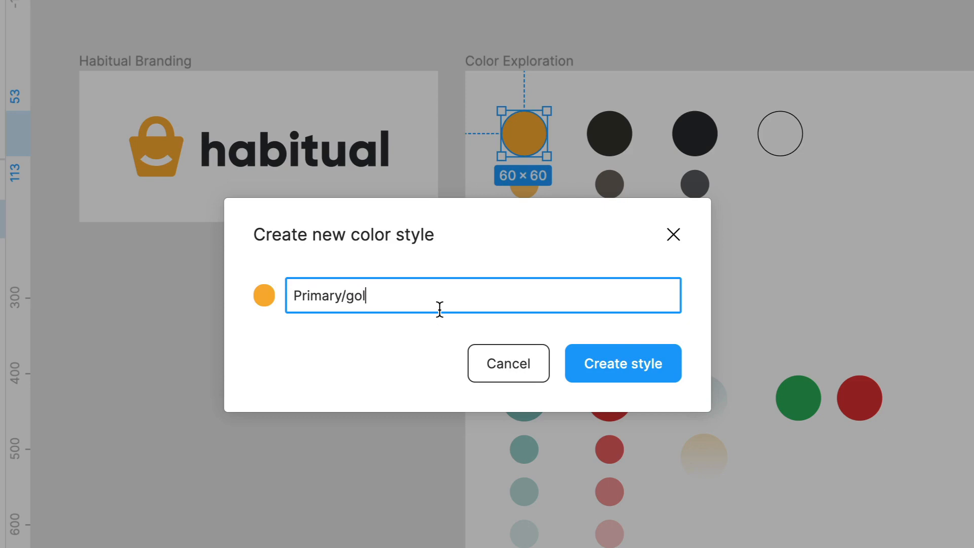
click(637, 364)
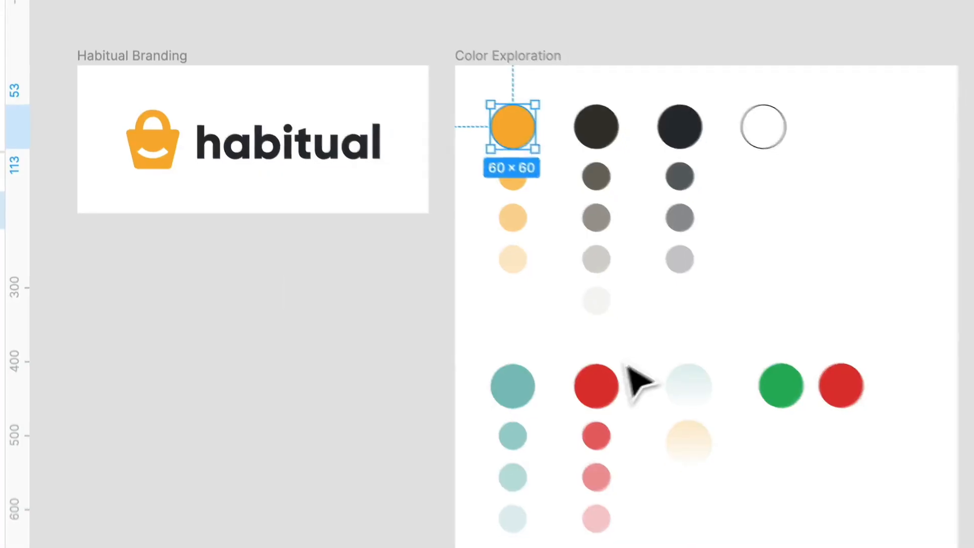
- Return to the navigation bar and fill the circle behind the search icon with the Primary / Yellow color style
right_click(798, 331)
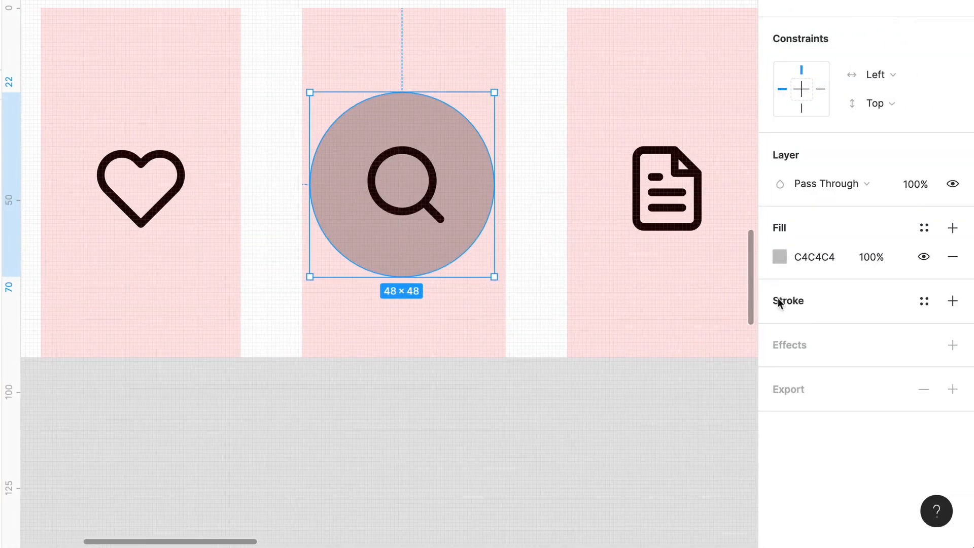
click(931, 232)
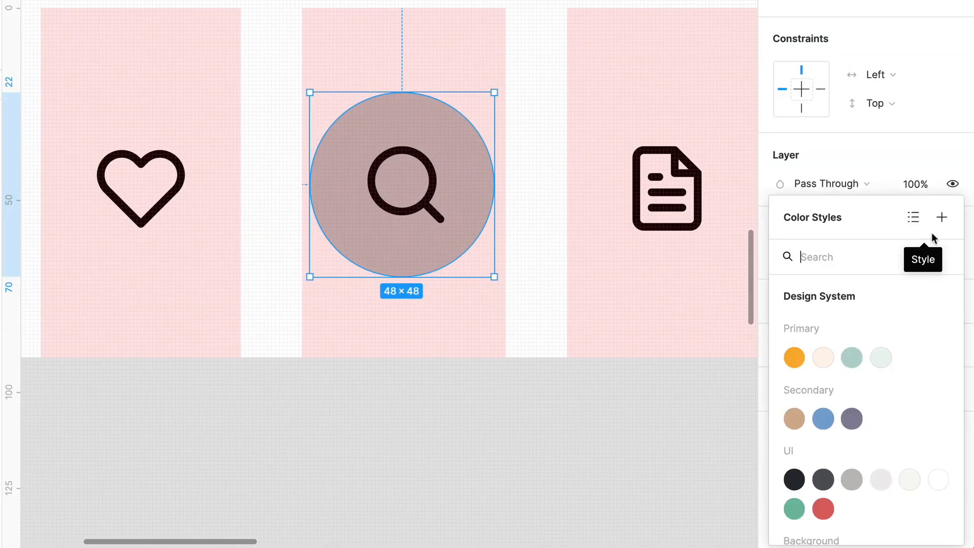
click(794, 359)
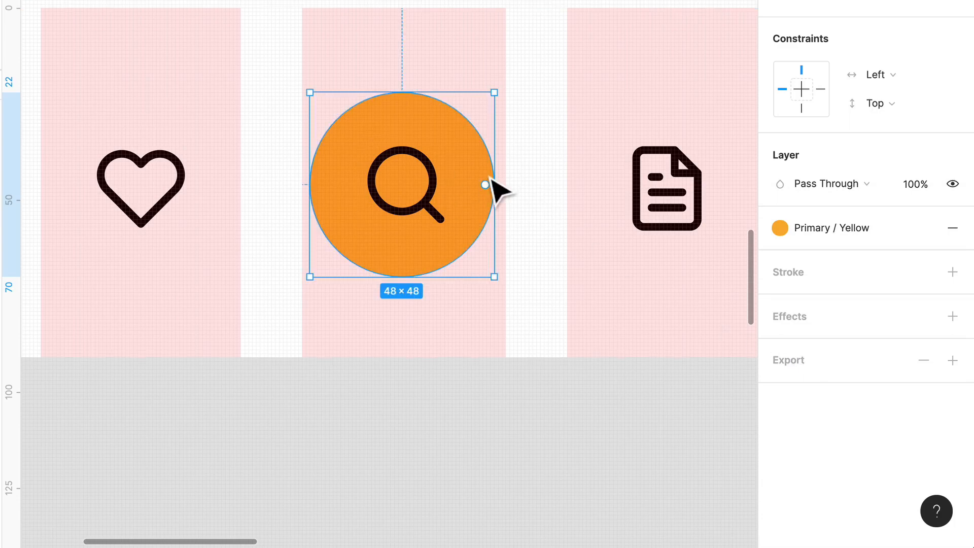
- Recolor the search icon with the UI / White color style and deselect it
scroll(470, 170, up, 1)
scroll(477, 180, up, 1)
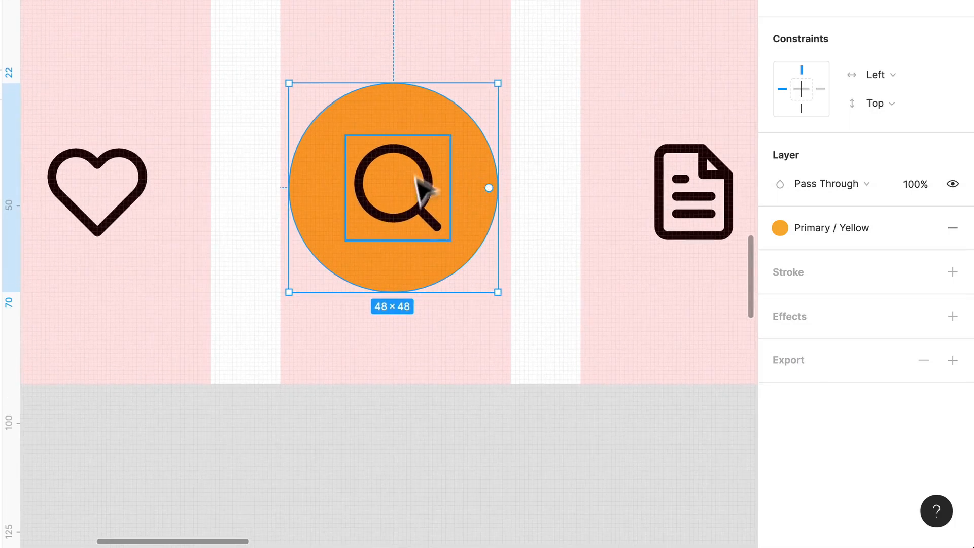
click(447, 223)
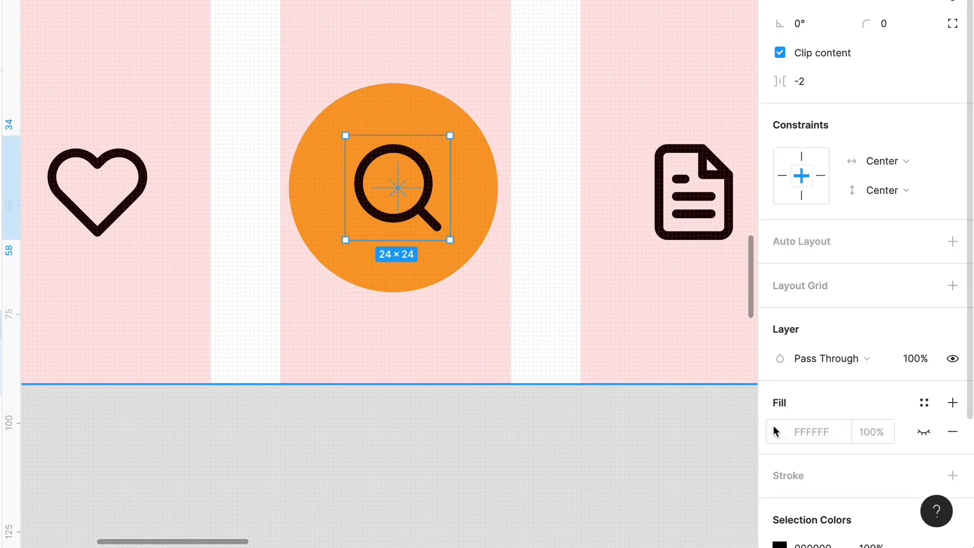
scroll(862, 432, down, 3)
click(925, 424)
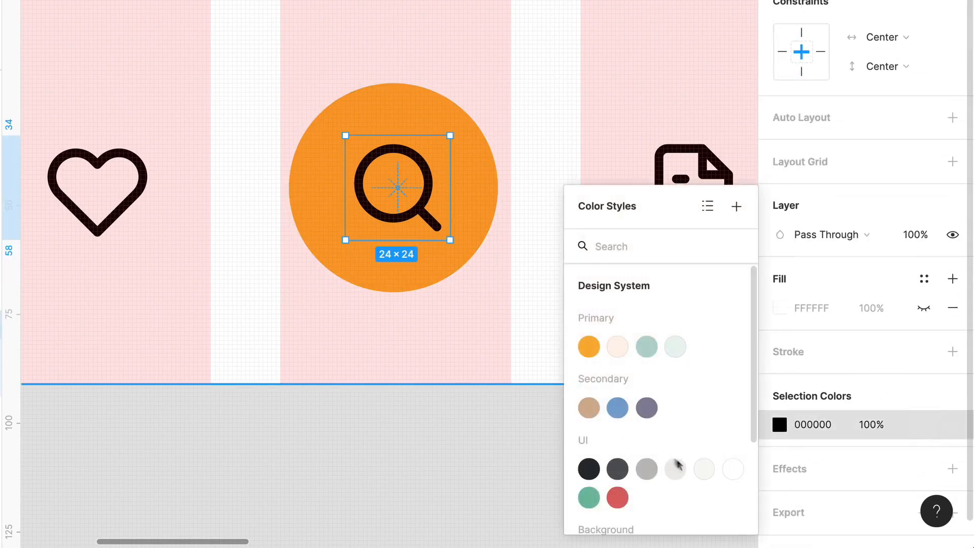
click(733, 469)
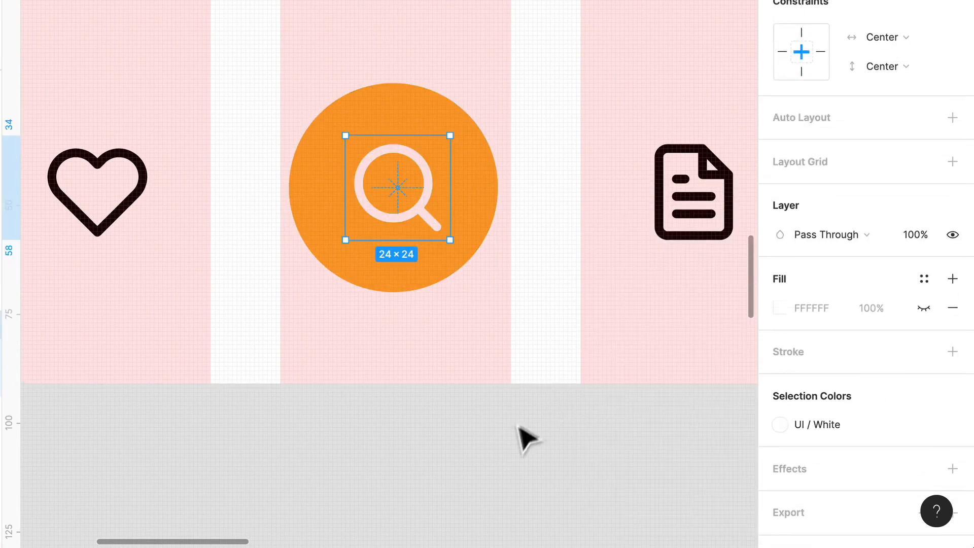
click(518, 444)
click(426, 226)
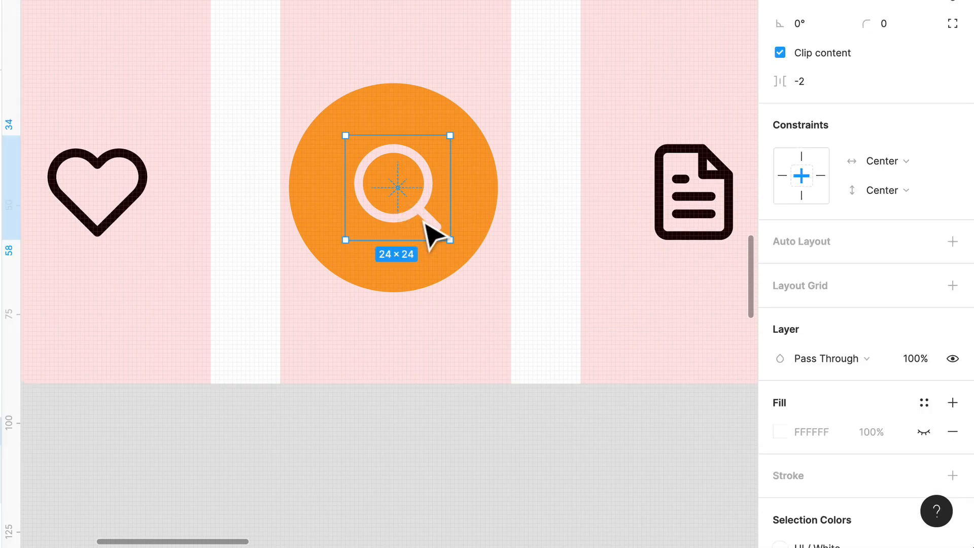
click(530, 421)
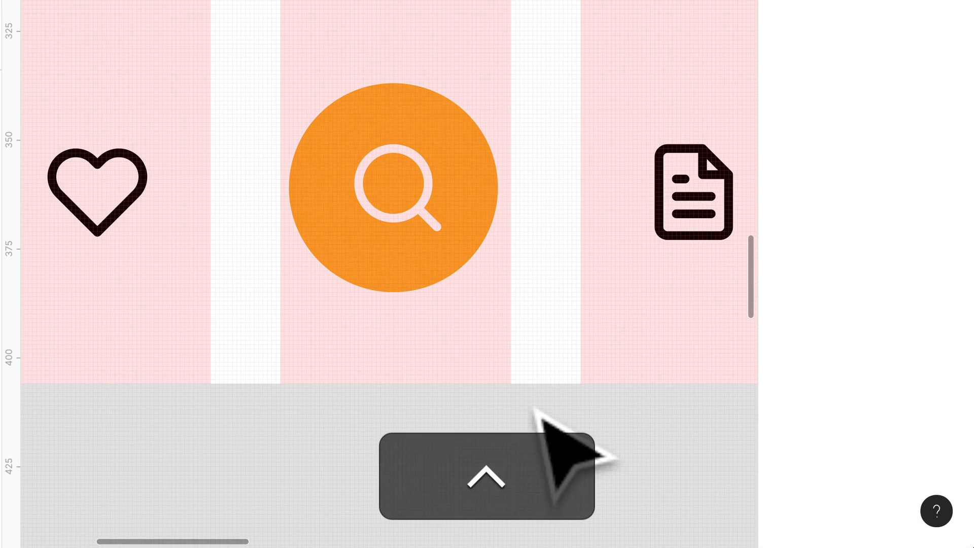
- Hide the layout grids to show the navigation bar without its column overlay
key(ctrl+g)
key(ctrl+super+g)
scroll(528, 386, down, 5)
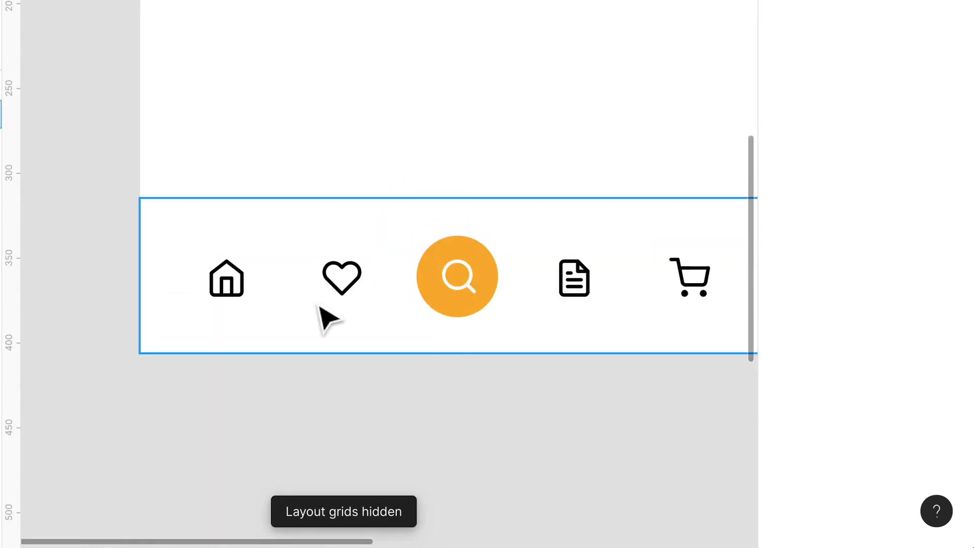
- Recolor the heart, file-text and shopping-cart icons with the UI / Medium Gray color style
click(365, 300)
click(361, 293)
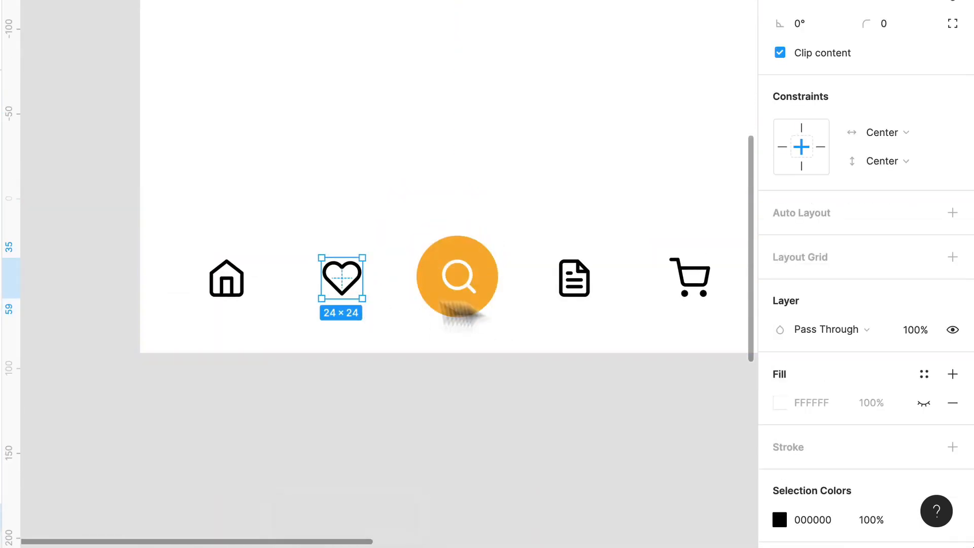
shift+click(579, 298)
shift+click(690, 300)
scroll(711, 325, down, 3)
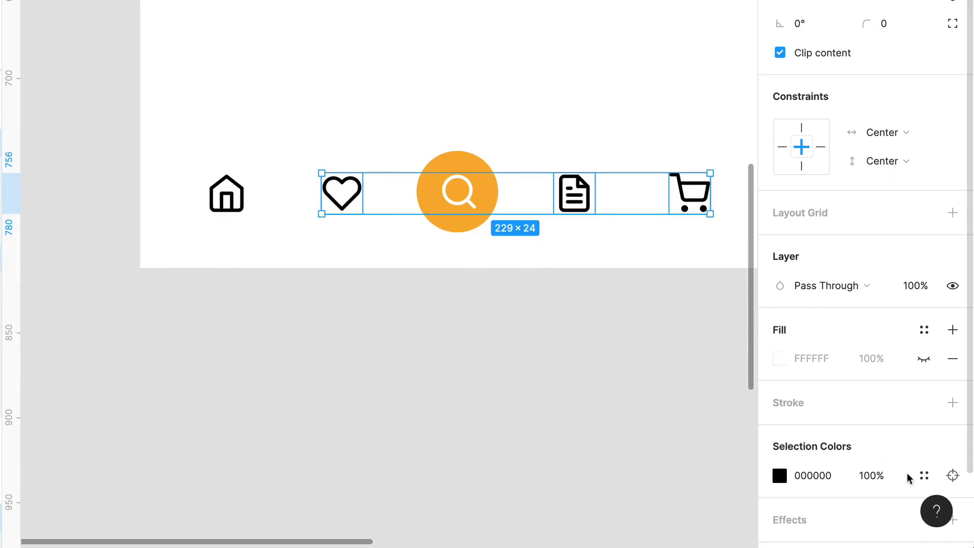
click(926, 478)
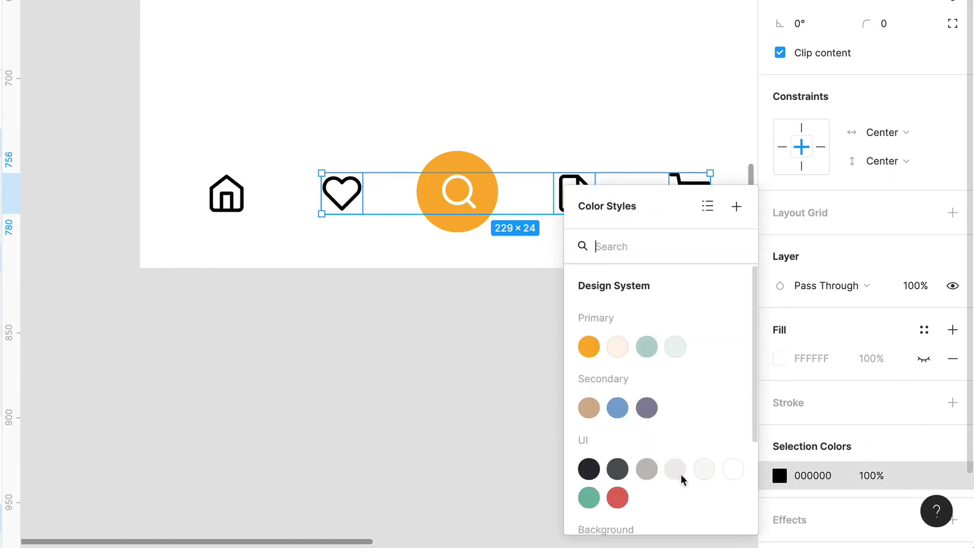
click(705, 469)
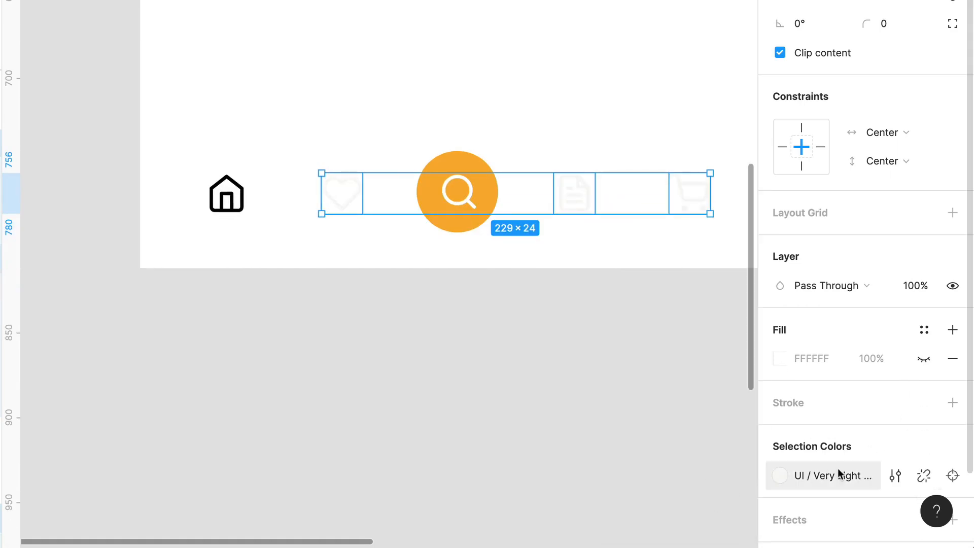
click(779, 477)
click(643, 401)
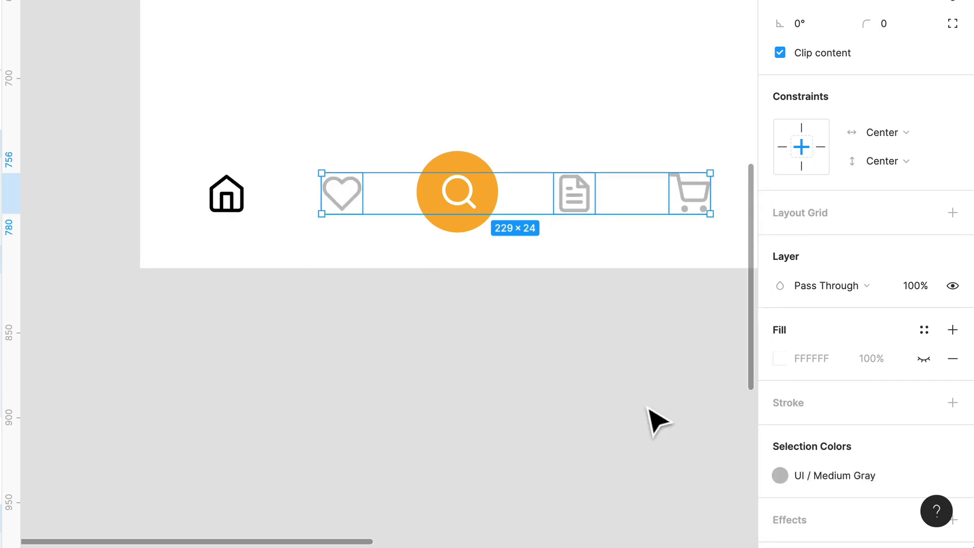
- Try the UI / Light Gray color style on the heart, file-text and shopping-cart icons, and undo it
click(780, 476)
click(676, 399)
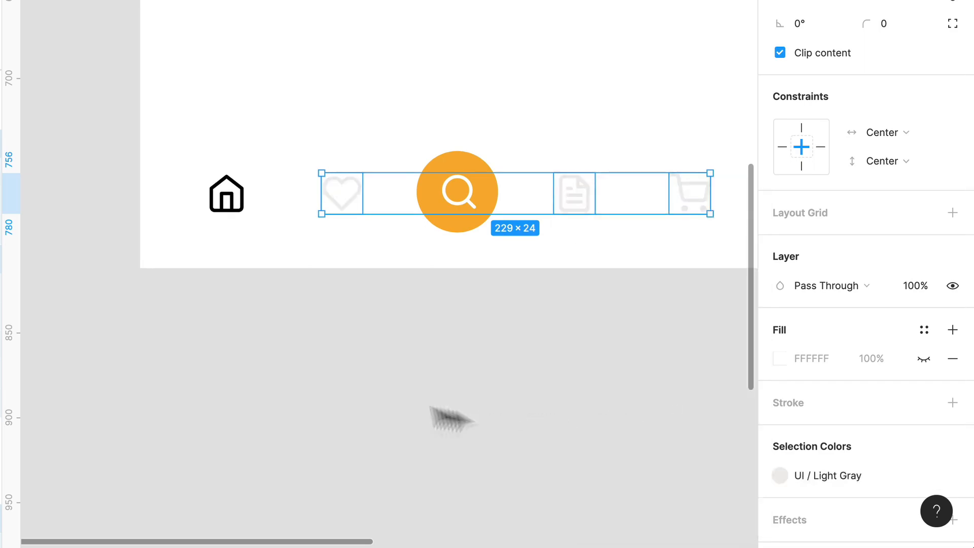
click(346, 383)
key(ctrl+z)
key(ctrl+z)
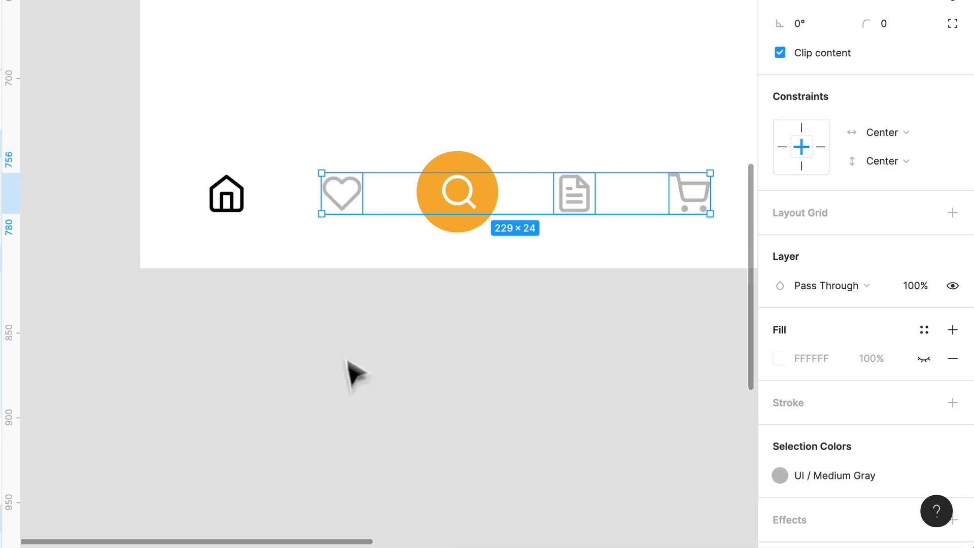
click(346, 346)
- Show the layout grids over the navigation bar again
double_click(233, 217)
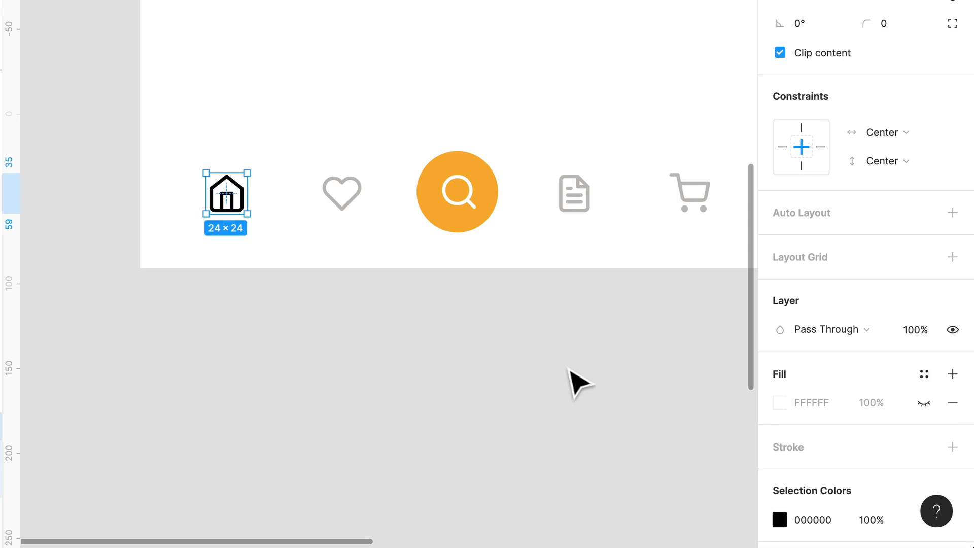
scroll(513, 309, up, 3)
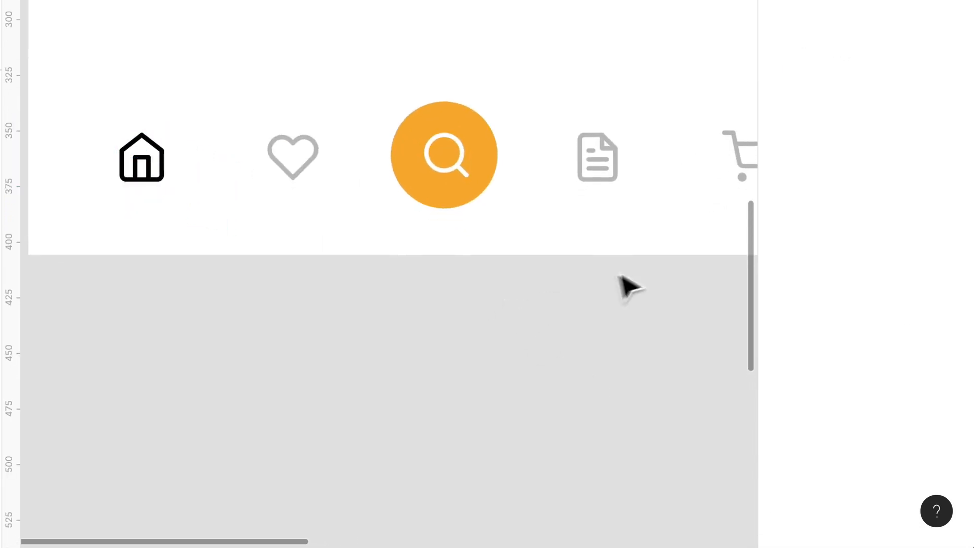
scroll(631, 285, up, 1)
key(ctrl+g)
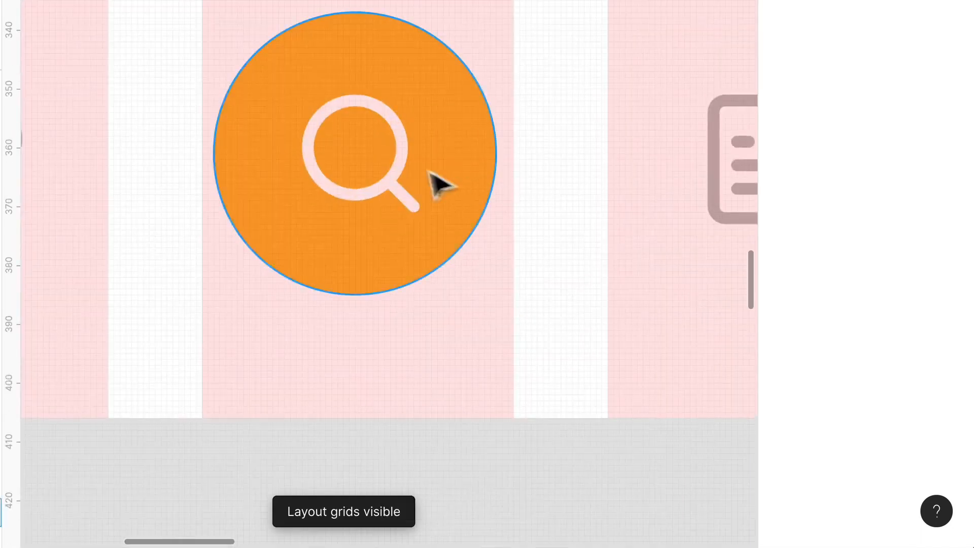
- Move the search icon slightly to center it horizontally and vertically within the orange circle, and deselect it
click(393, 175)
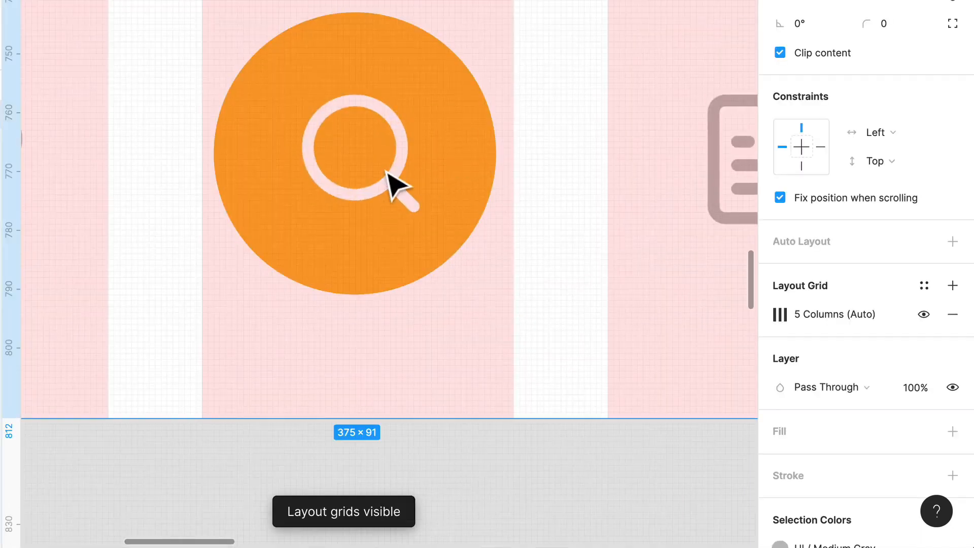
click(398, 190)
drag(409, 206, 407, 198)
key(shift+Left)
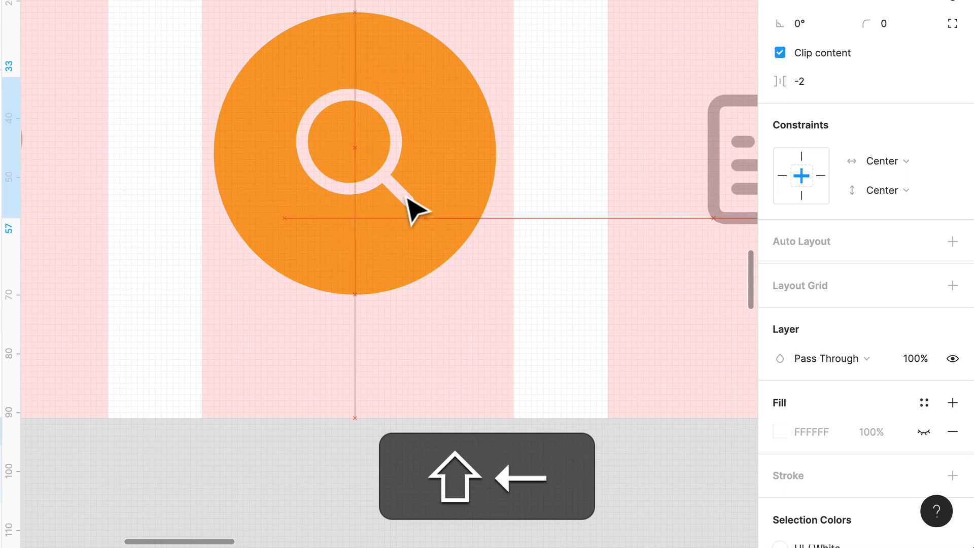
key(shift+Down)
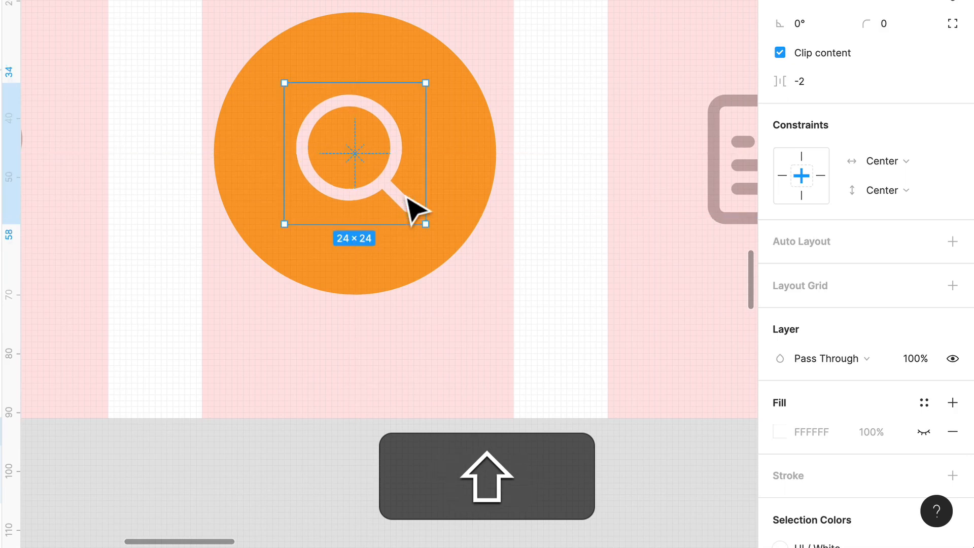
key(shift+g)
click(422, 448)
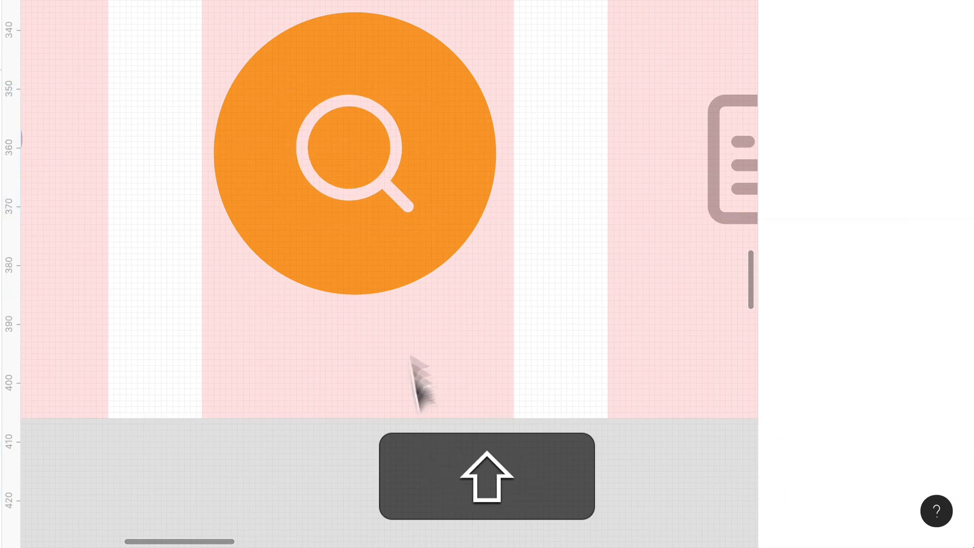
- Hide the layout grids over the navigation bar
key(ctrl+shift+g)
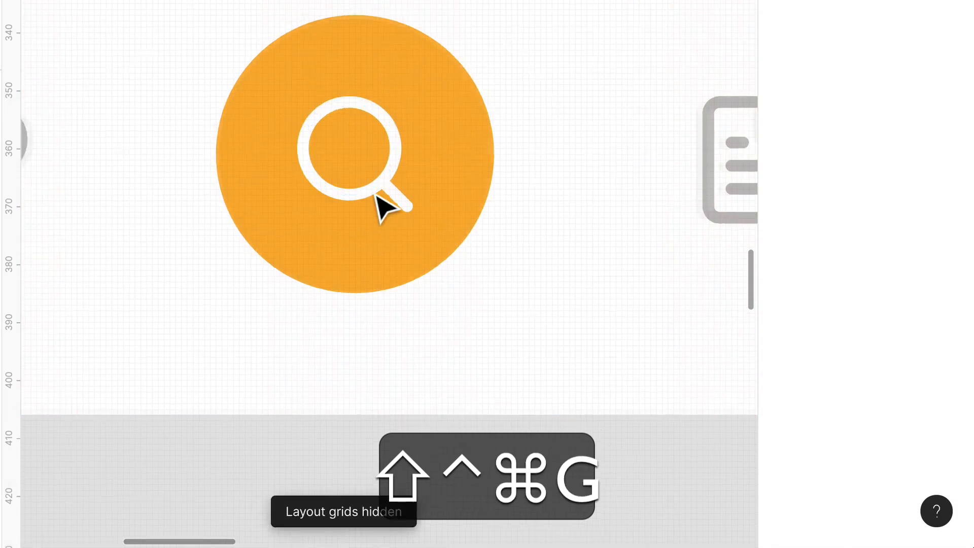
scroll(380, 213, down, 5)
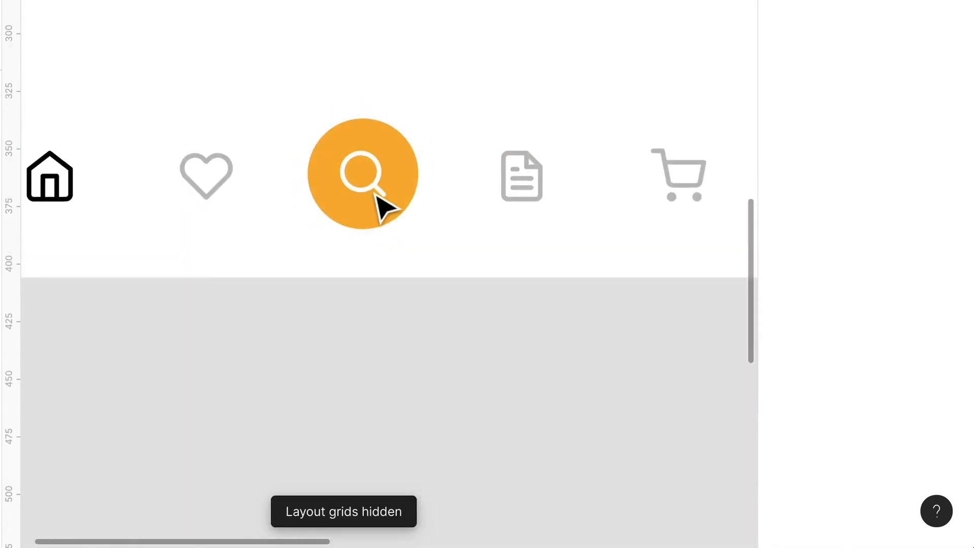
- Try changing the navigation bar frame's height by moving its upper edge, and undo the resize
click(500, 265)
scroll(386, 243, up, 3)
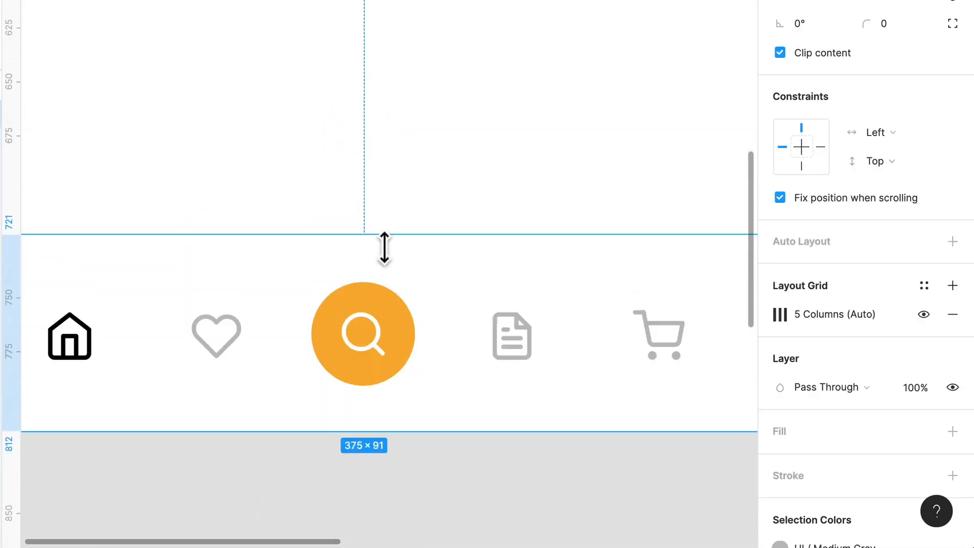
scroll(385, 249, down, 3)
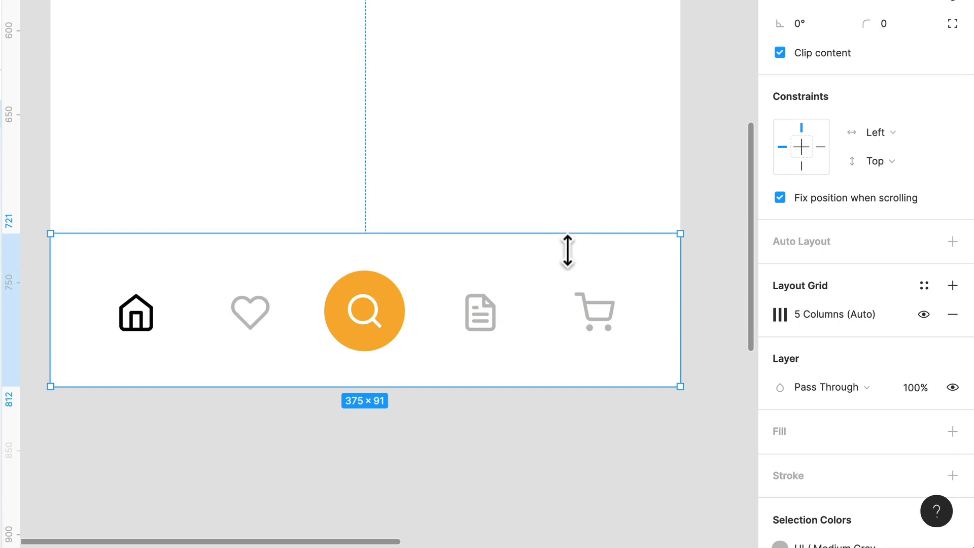
drag(567, 251, 569, 222)
key(super+z)
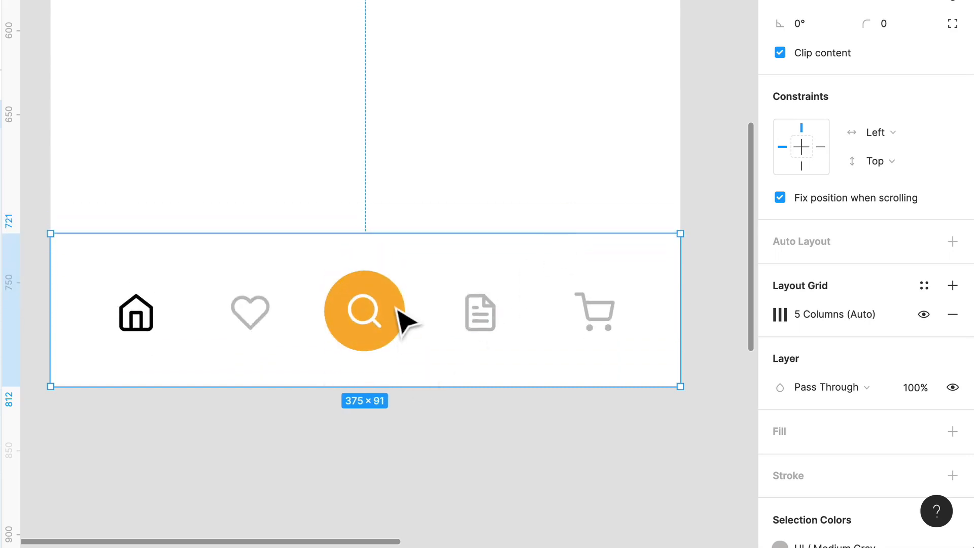
- Set both the horizontal and vertical constraints of the orange search circle to Center
click(396, 310)
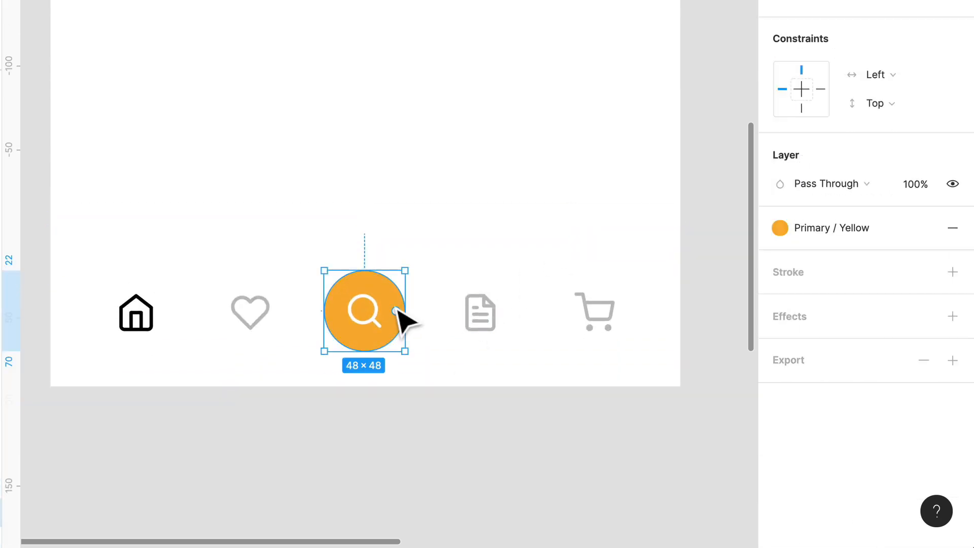
click(873, 74)
click(884, 140)
click(884, 104)
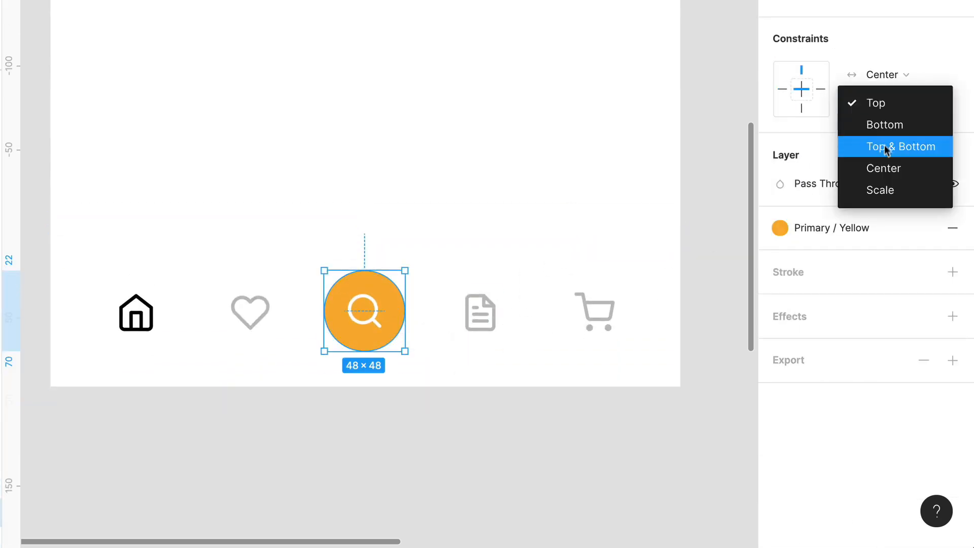
click(885, 168)
- Reduce the navigation bar frame's height to 80 by lowering its upper edge
click(483, 385)
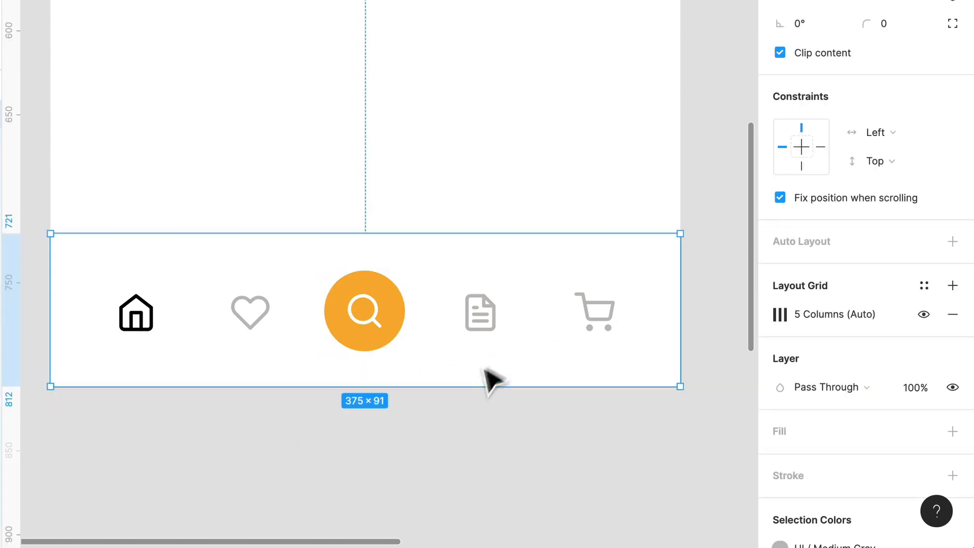
drag(524, 248, 527, 266)
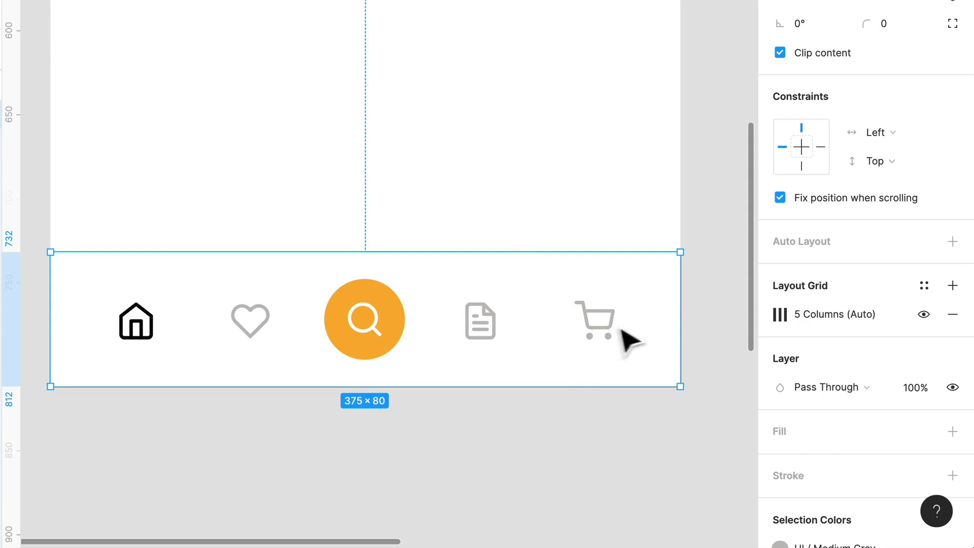
- Select the five navigation icons together with the orange circle and check their shared constraints
click(611, 329)
shift+click(472, 329)
shift+click(381, 335)
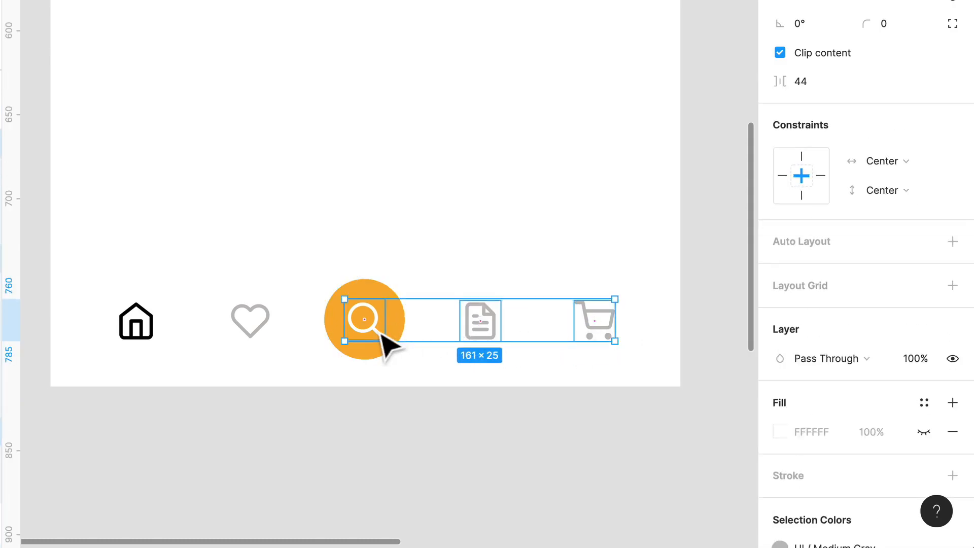
shift+click(328, 332)
shift+click(259, 337)
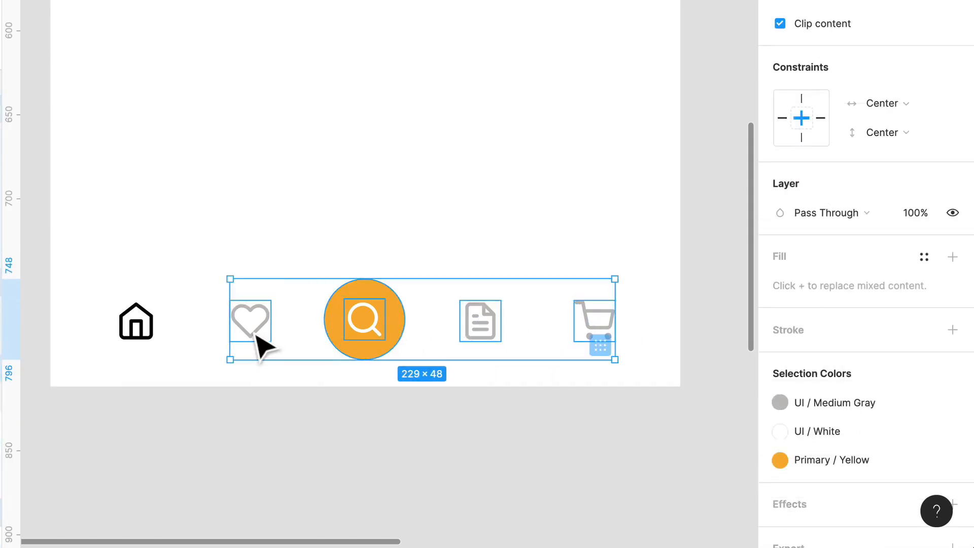
shift+click(137, 343)
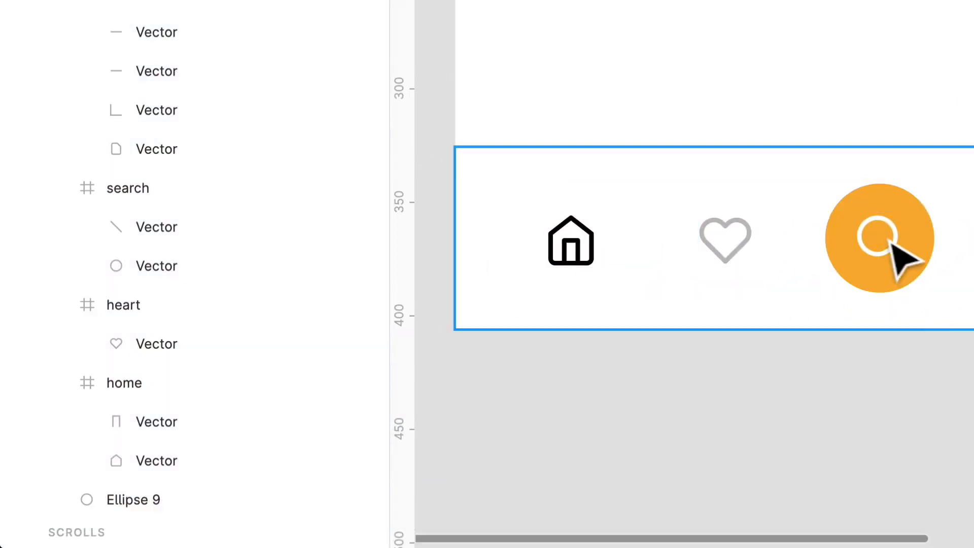
click(889, 243)
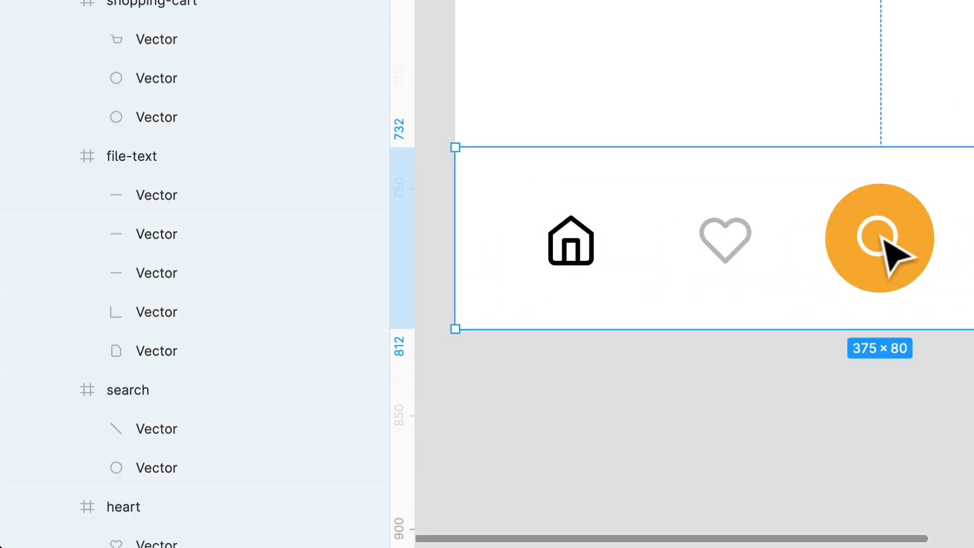
- Rename the orange circle's layer as Search BG
click(883, 235)
click(931, 248)
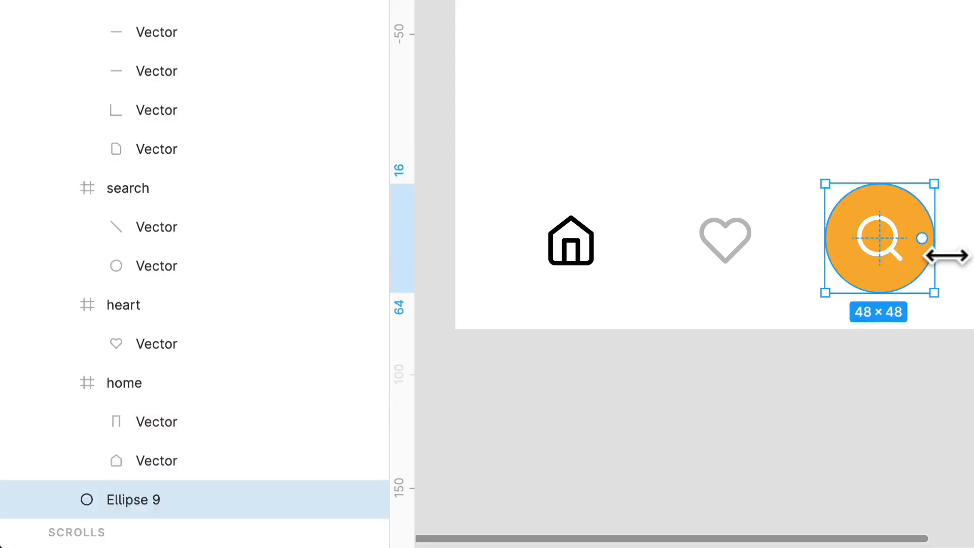
key(ctrl+r)
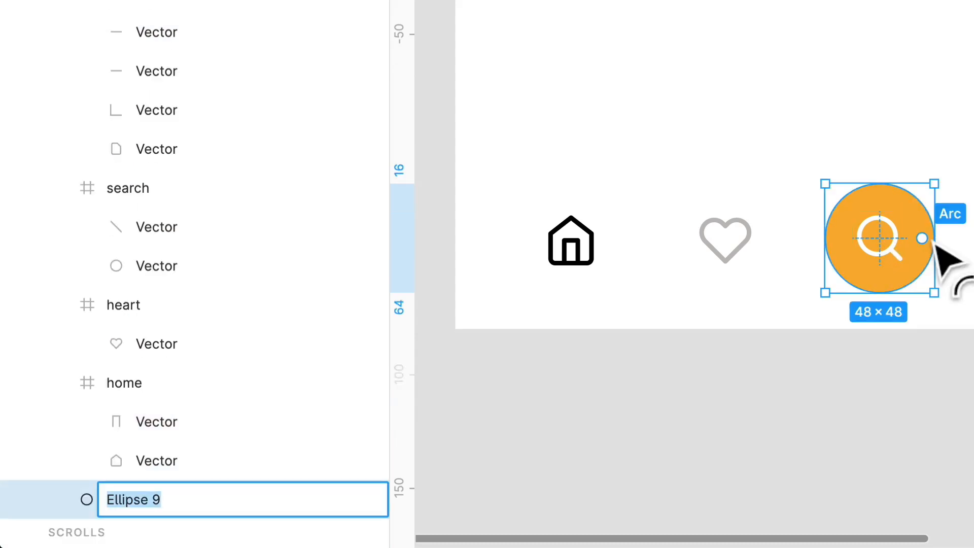
text(s)
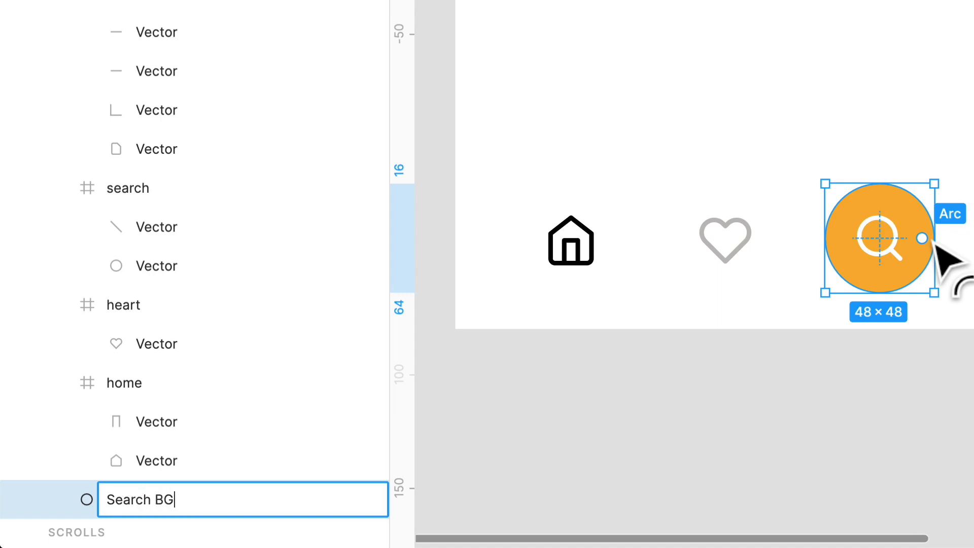
key(Return)
- Wrap the search icon and its orange circle in a new frame named Search
click(860, 474)
drag(967, 376, 869, 212)
double_click(884, 259)
shift+click(926, 254)
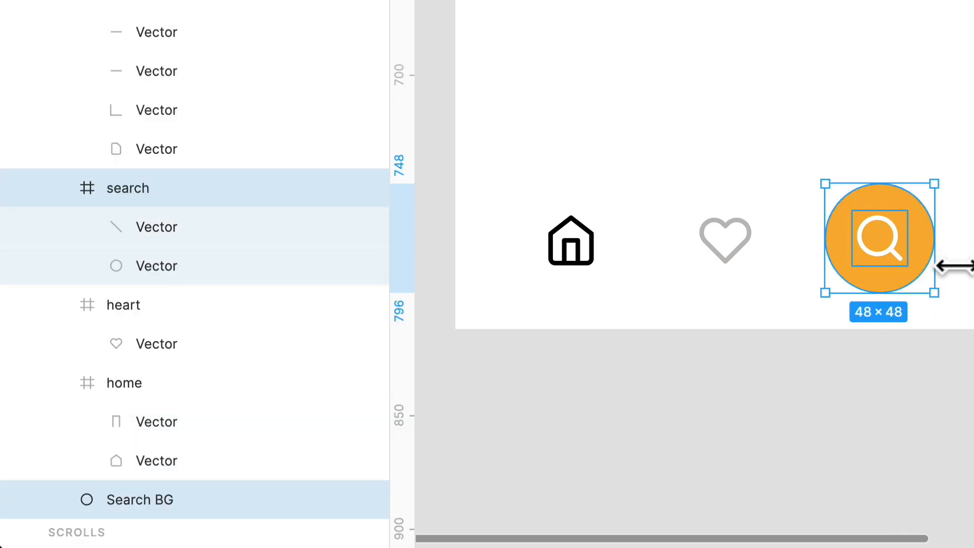
key(ctrl+alt+g)
key(ctrl+r)
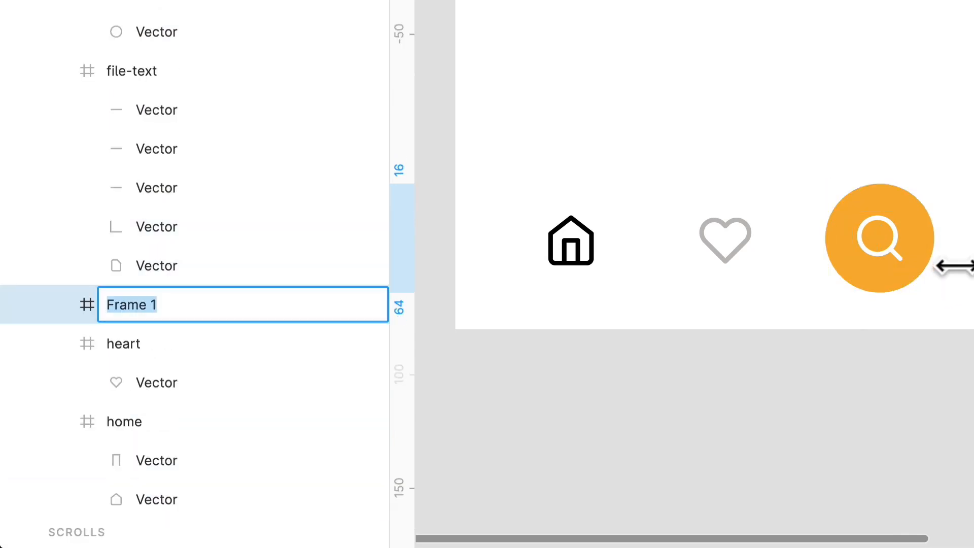
text(Search)
key(Return)
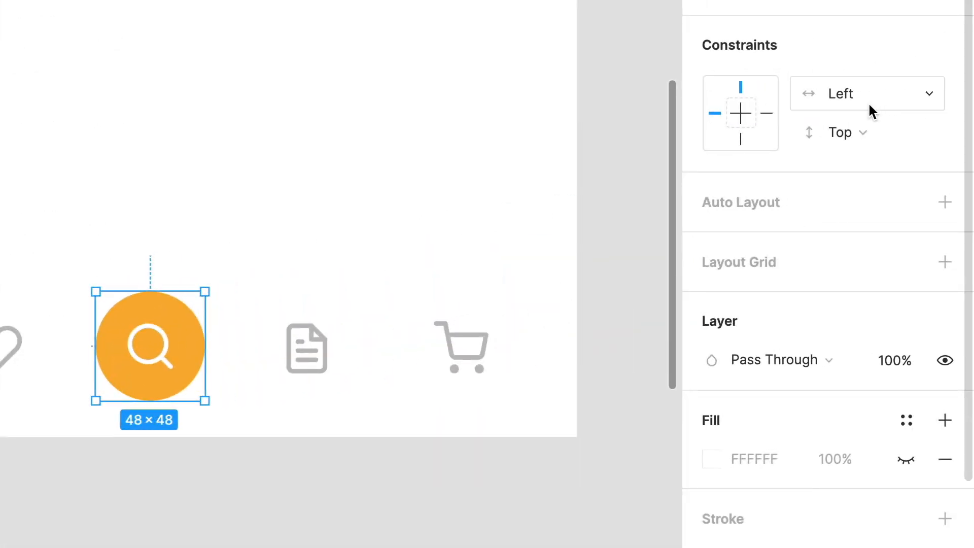
- Set the Search frame's horizontal and vertical constraints to Center
click(868, 102)
click(850, 178)
click(843, 134)
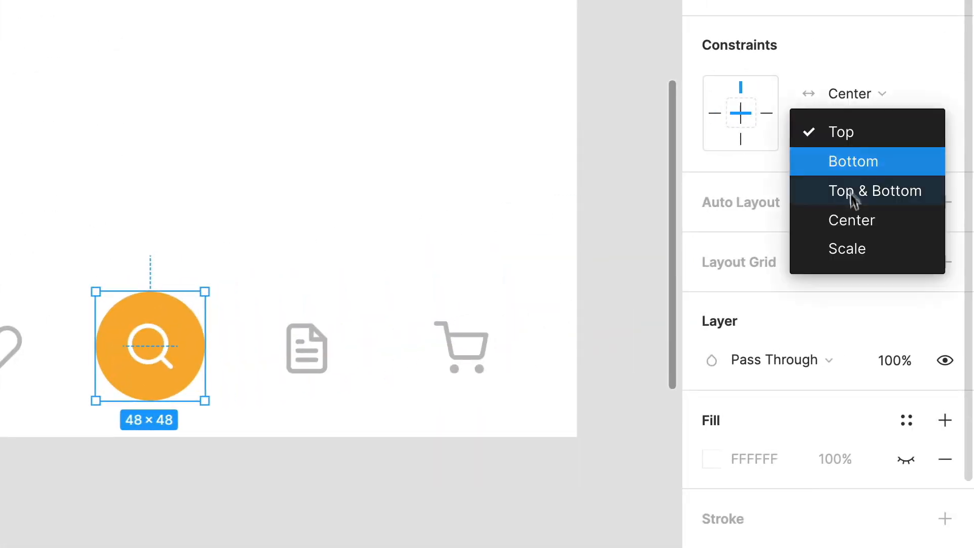
click(857, 218)
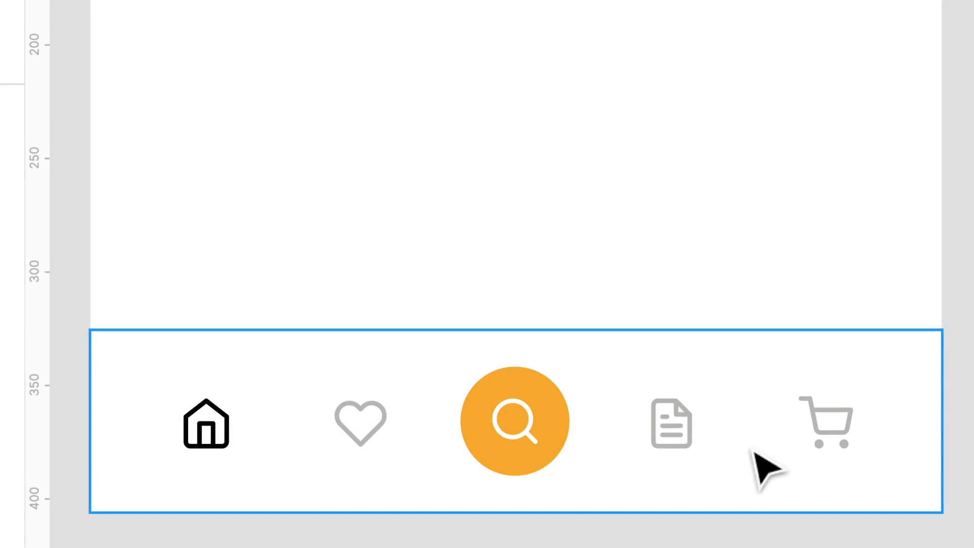
mouse_move(781, 330)
mouse_down()
mouse_move(789, 189)
mouse_move(768, 381)
mouse_move(776, 181)
mouse_move(776, 331)
mouse_up()
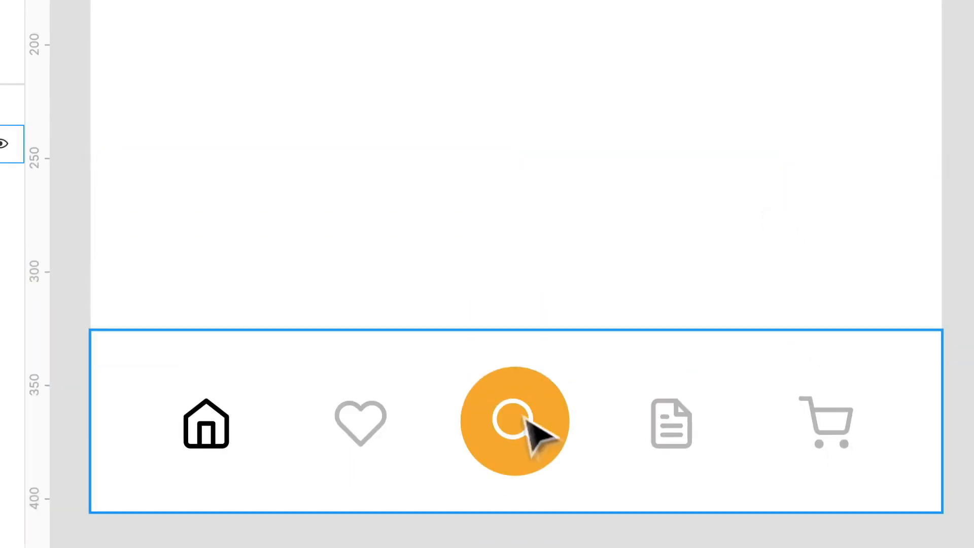
- Draw a straight horizontal line 375 wide along the upper edge of the navigation bar
click(925, 377)
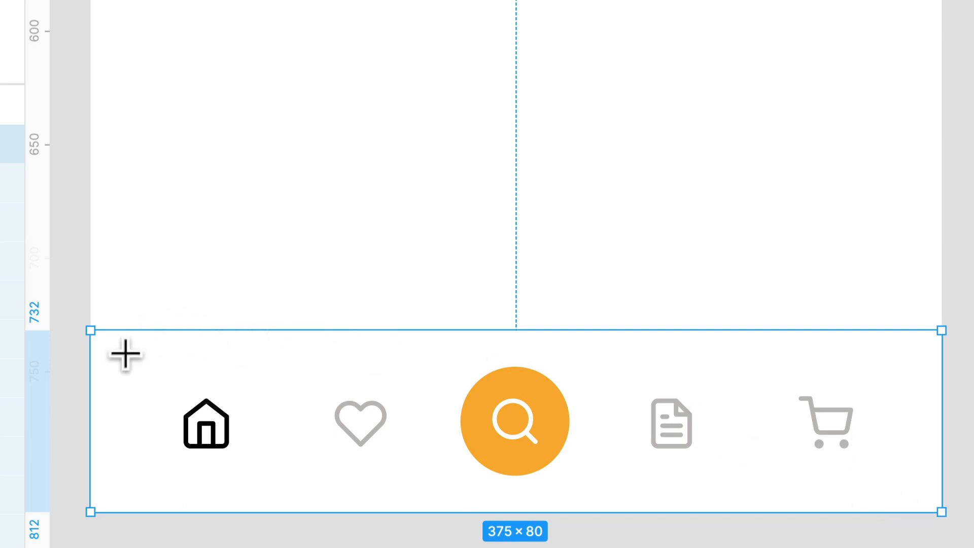
drag(90, 330, 941, 374)
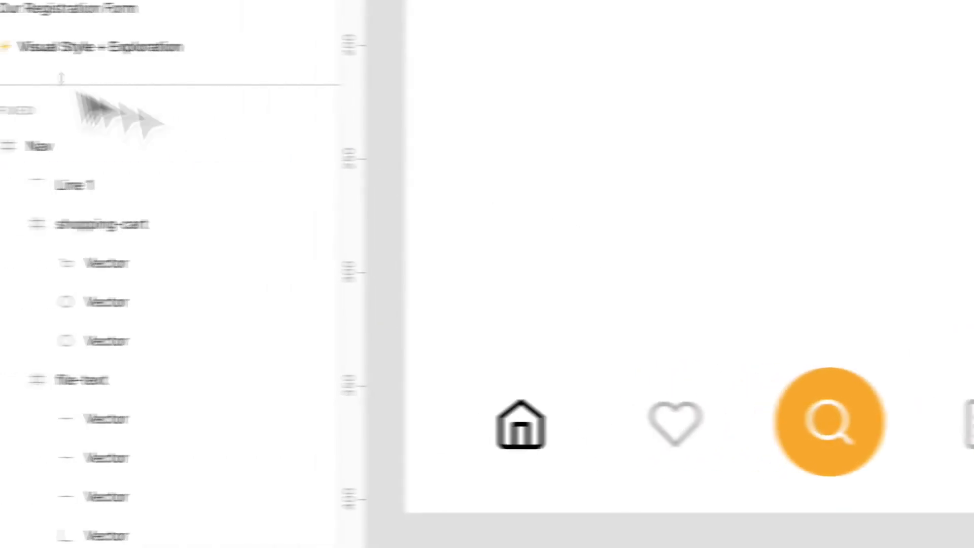
- Rename the new line's layer as Horizontal Rule
click(124, 187)
double_click(125, 186)
text(H)
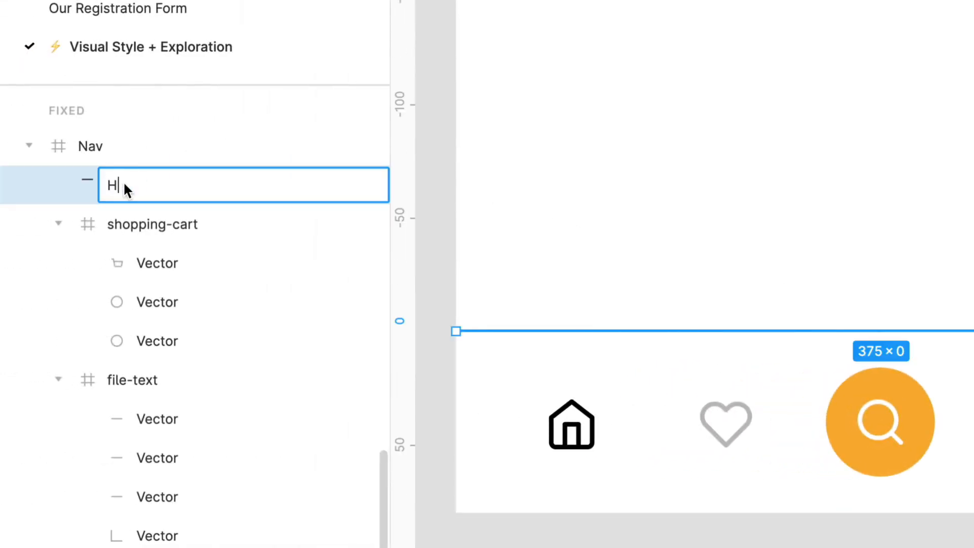
text(orizontal Rule)
key(Return)
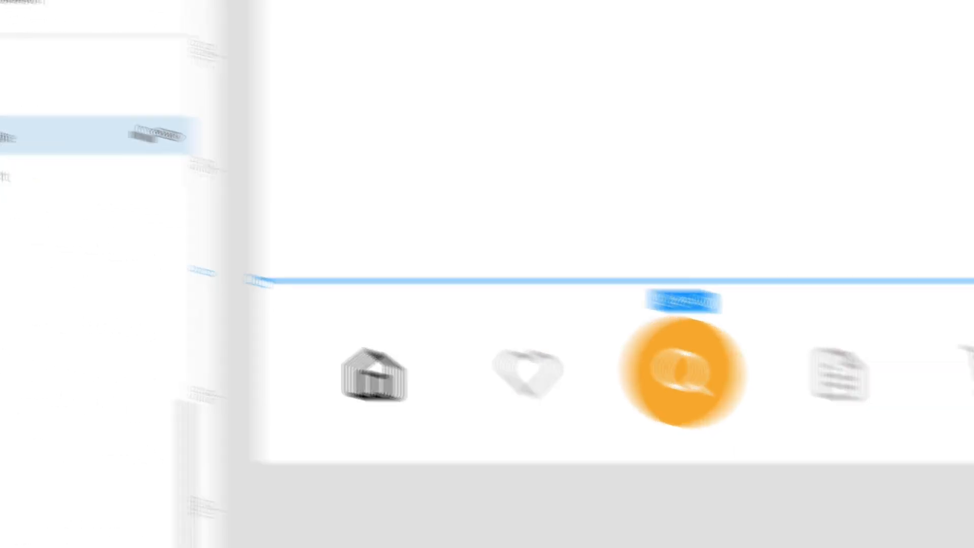
- Nudge the horizontal rule down slightly, apply the UI / Light Gray color style to its stroke, and deselect it
key(Down)
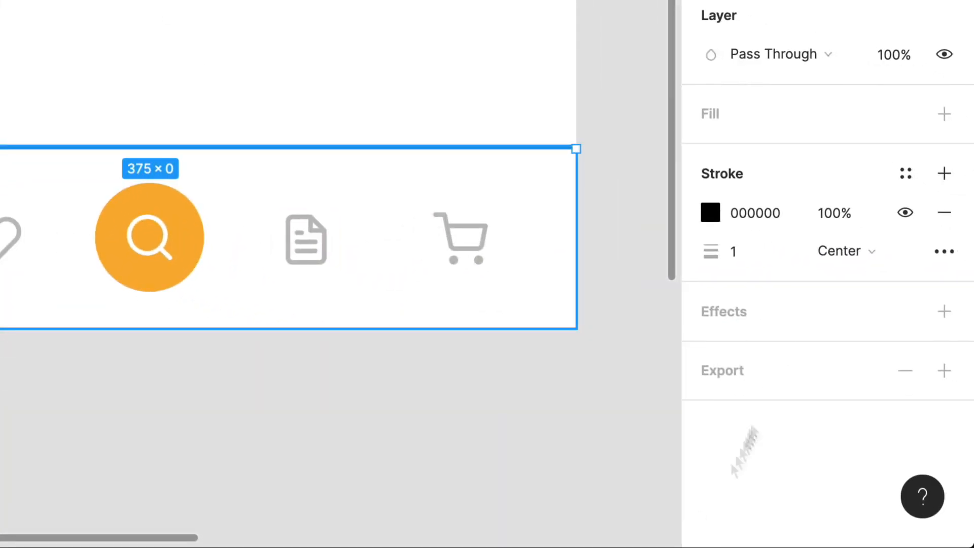
click(897, 174)
click(851, 457)
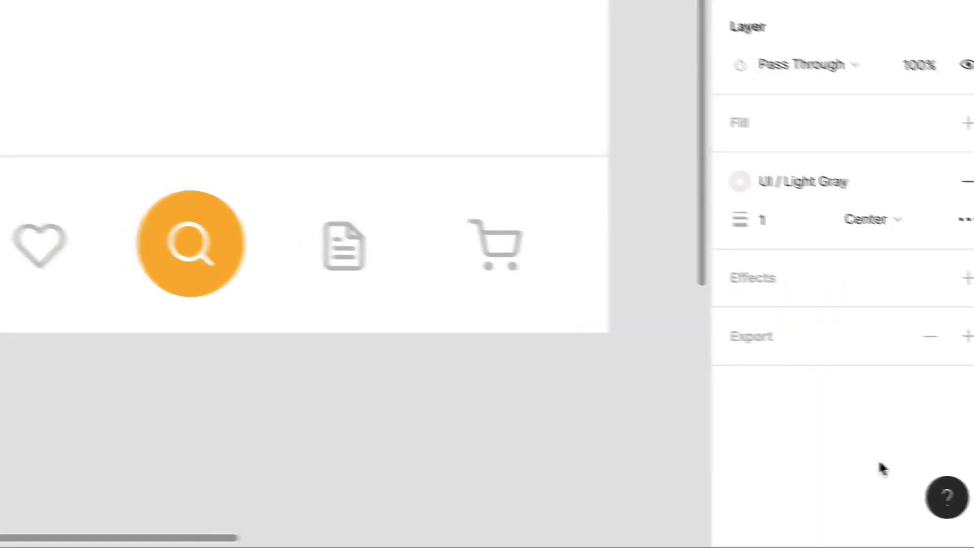
click(417, 455)
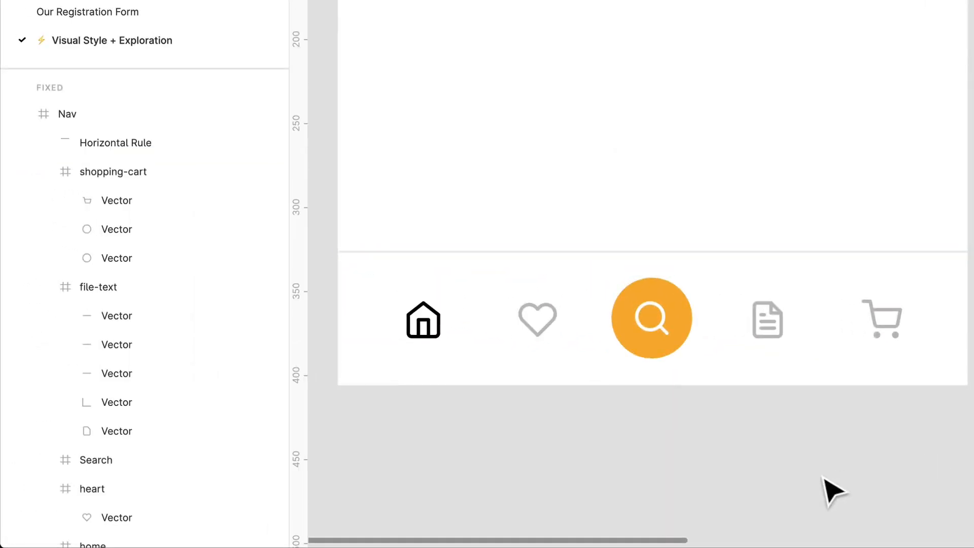
- Try shifting all five navigation items slightly to the right together, and undo the move
click(689, 350)
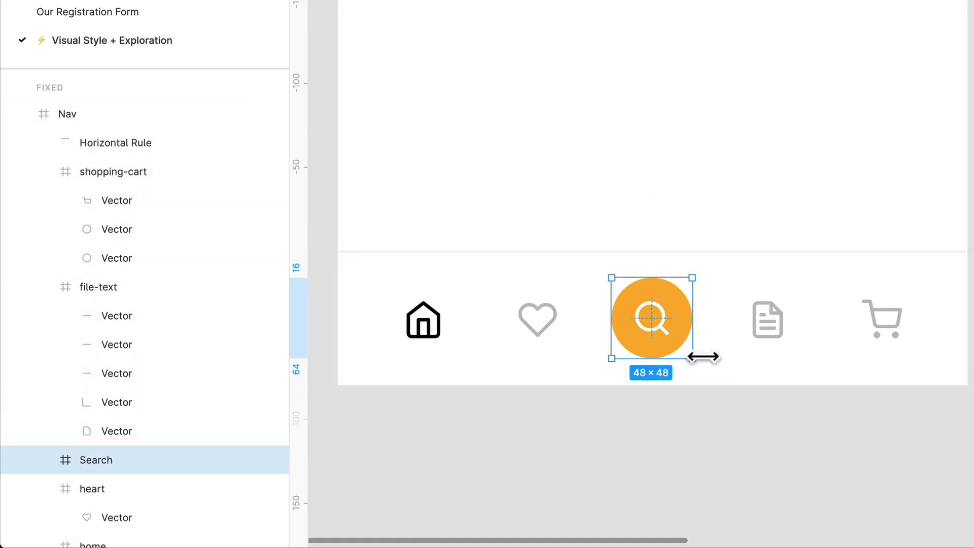
shift+click(761, 335)
shift+click(894, 337)
shift+click(538, 323)
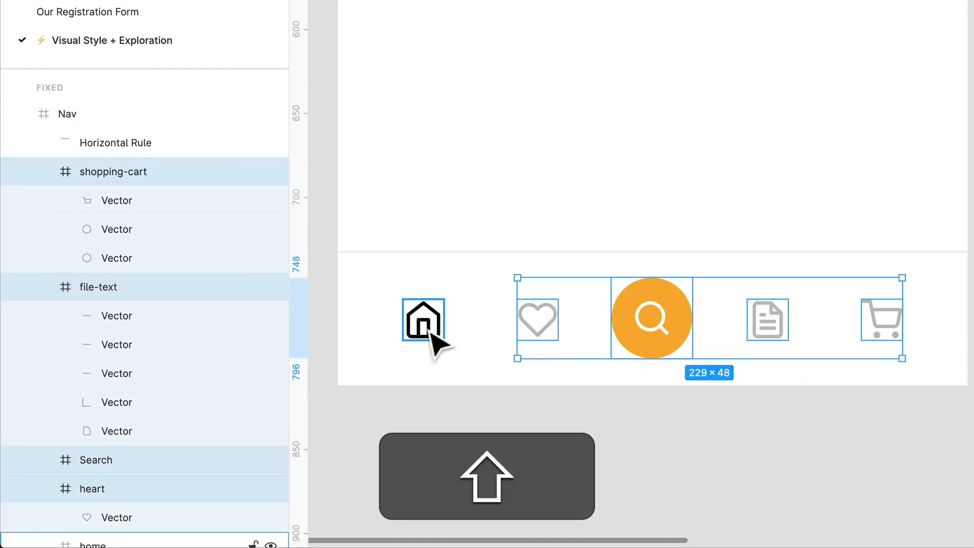
shift+click(429, 329)
drag(429, 336, 434, 338)
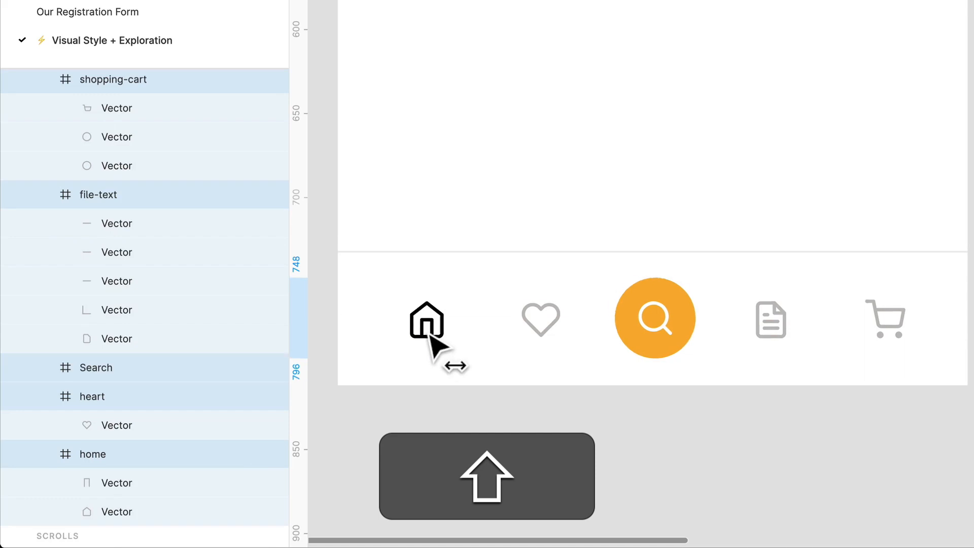
key(super+shift+z)
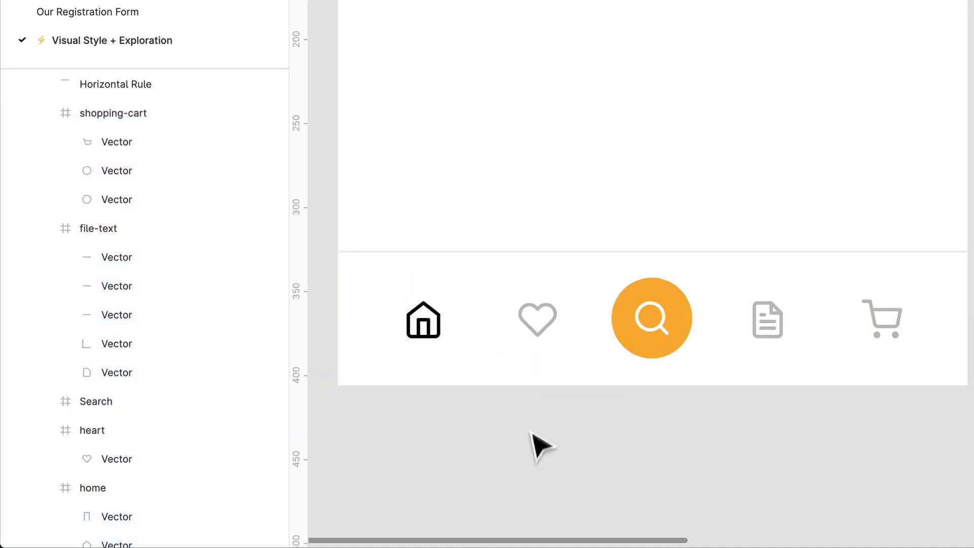
scroll(748, 326, down, 3)
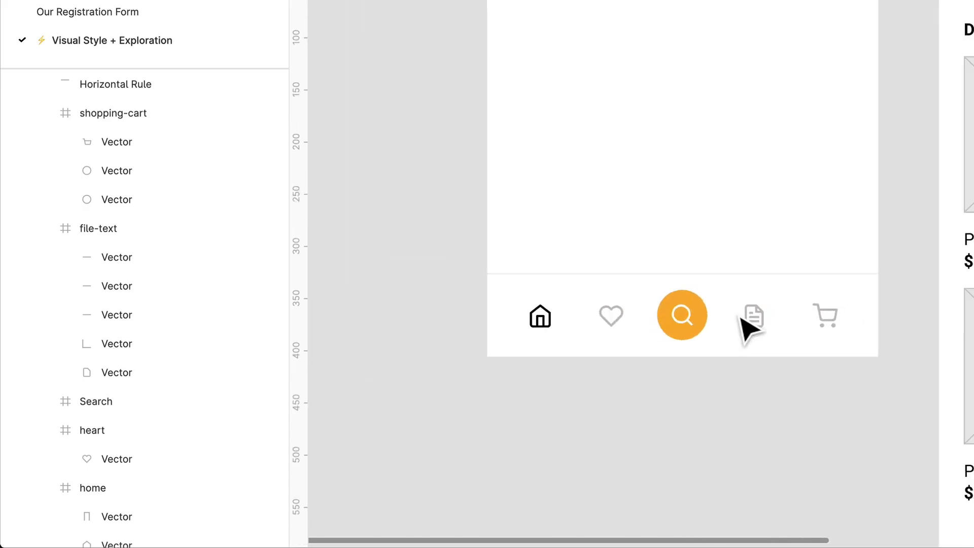
scroll(900, 309, down, 3)
scroll(900, 309, right, 5)
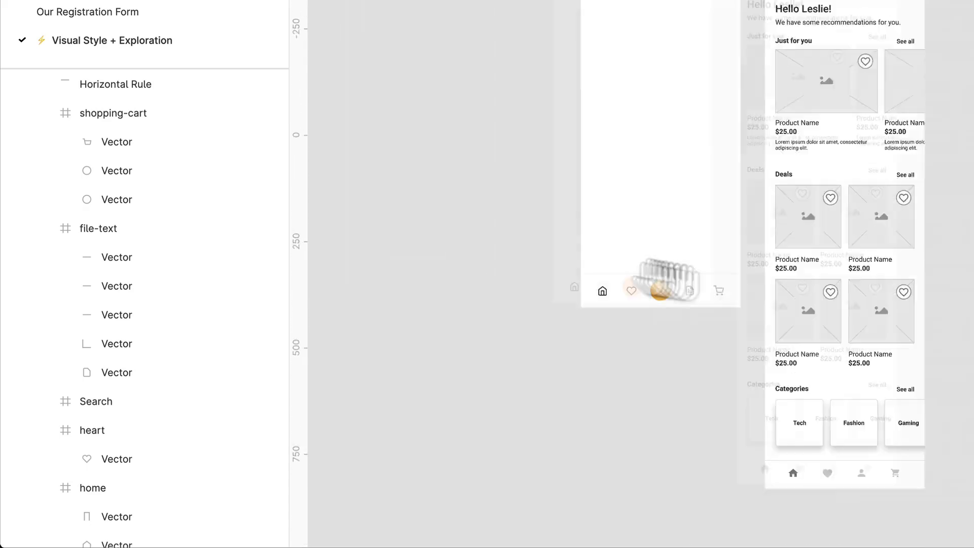
scroll(711, 250, right, 3)
scroll(663, 243, up, 3)
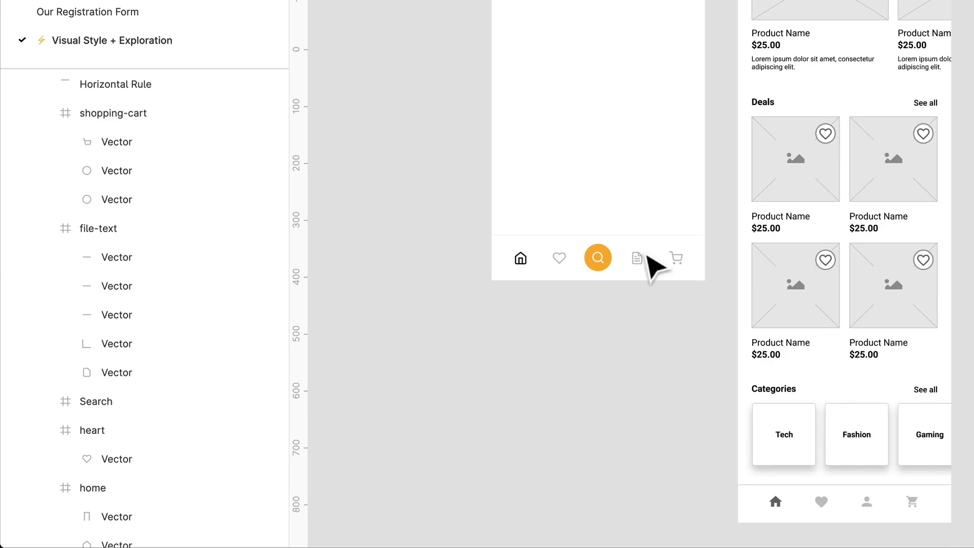
- Draw a straight horizontal line about 47 wide along the navigation bar's upper edge, above the home icon
scroll(647, 260, up, 3)
scroll(648, 261, down, 3)
scroll(648, 259, up, 3)
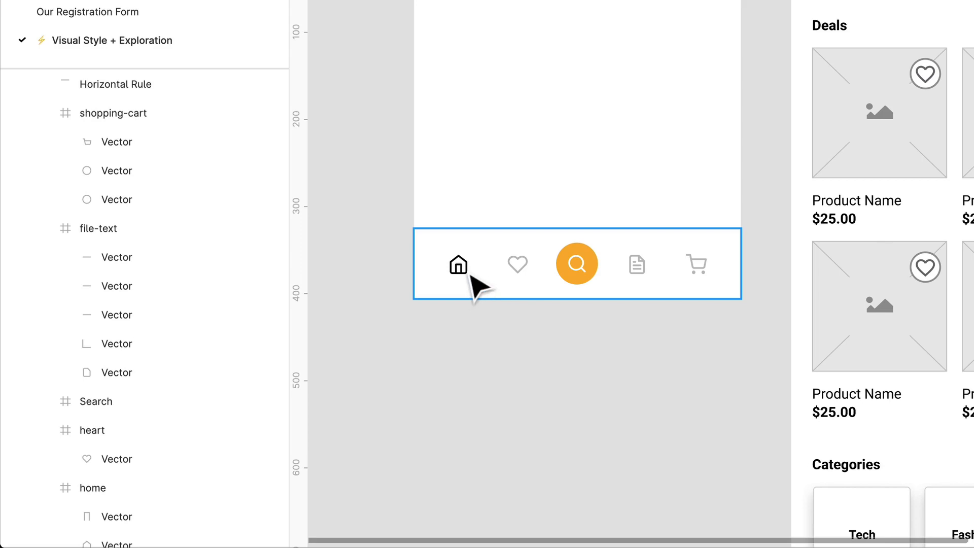
scroll(489, 274, up, 8)
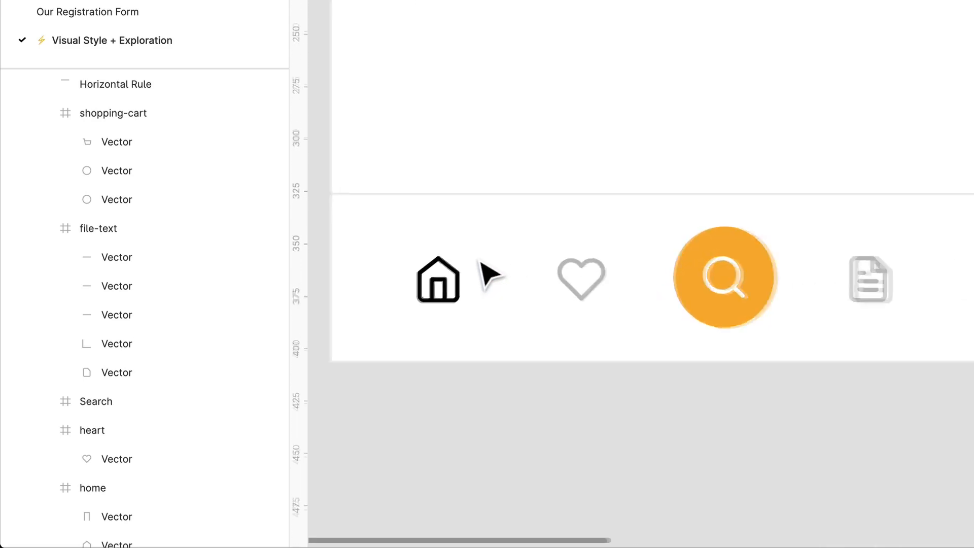
drag(481, 262, 601, 255)
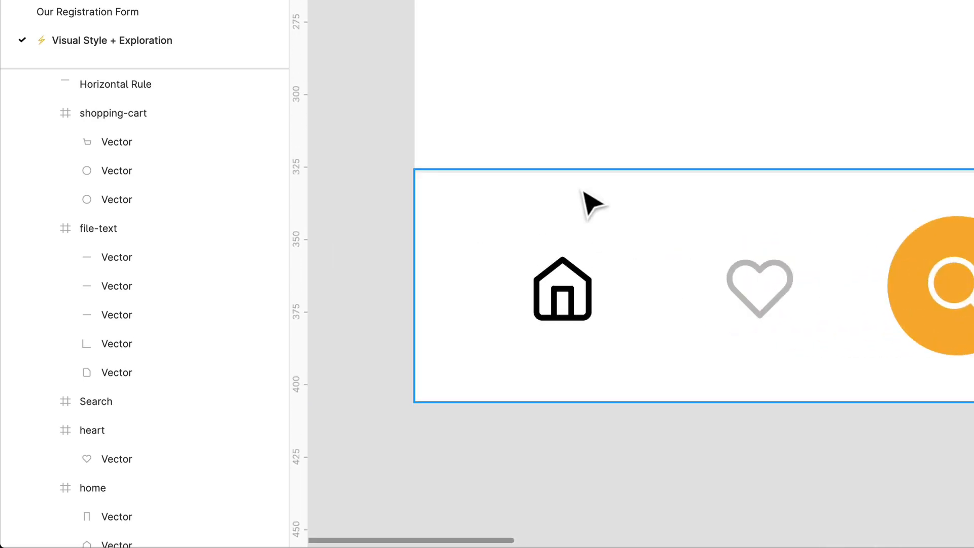
key(r)
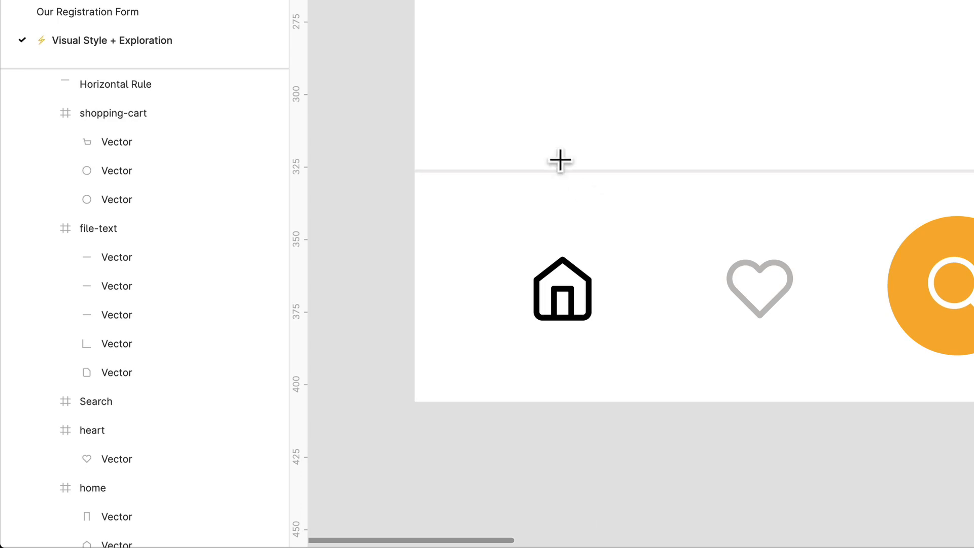
drag(502, 171, 638, 191)
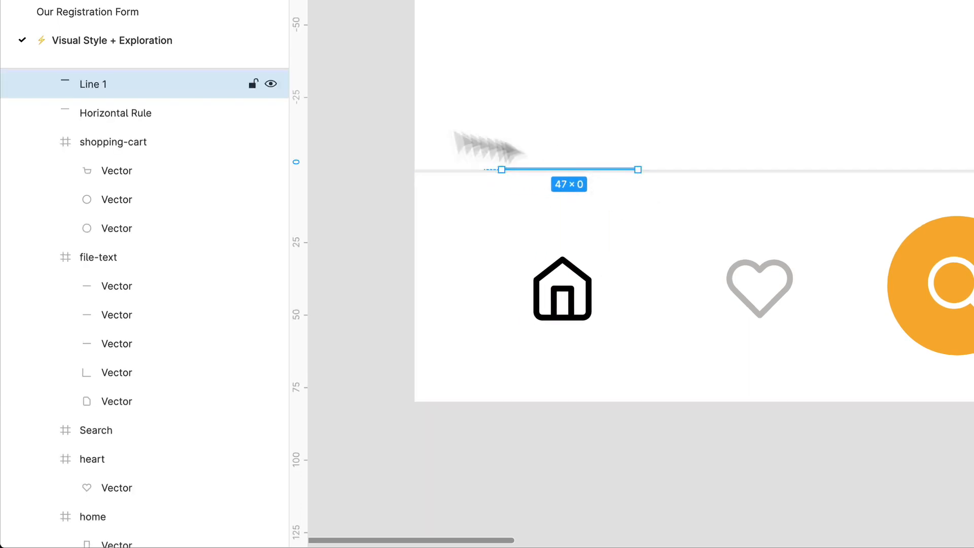
- Rename the short line's layer in the Nav frame as Active
scroll(135, 130, up, 5)
double_click(113, 224)
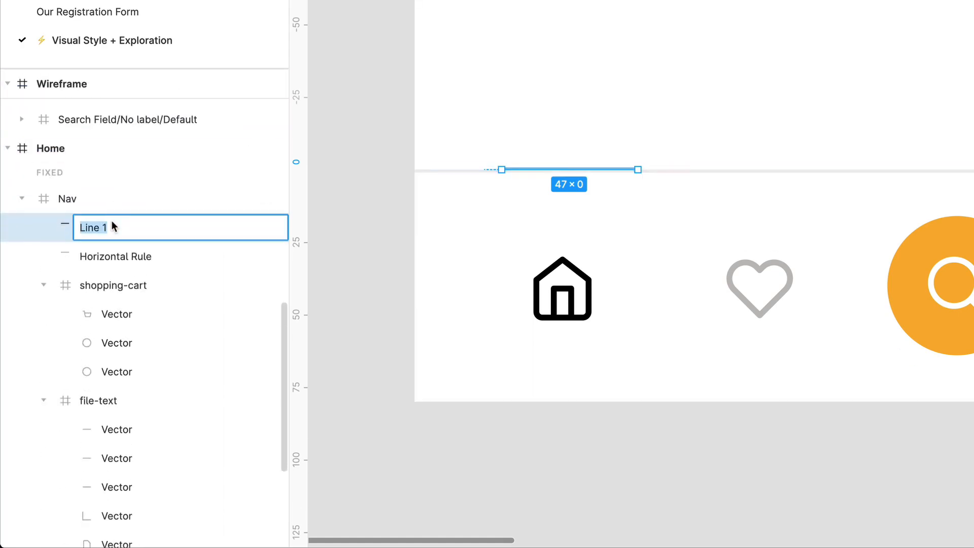
text(Active)
key(Return)
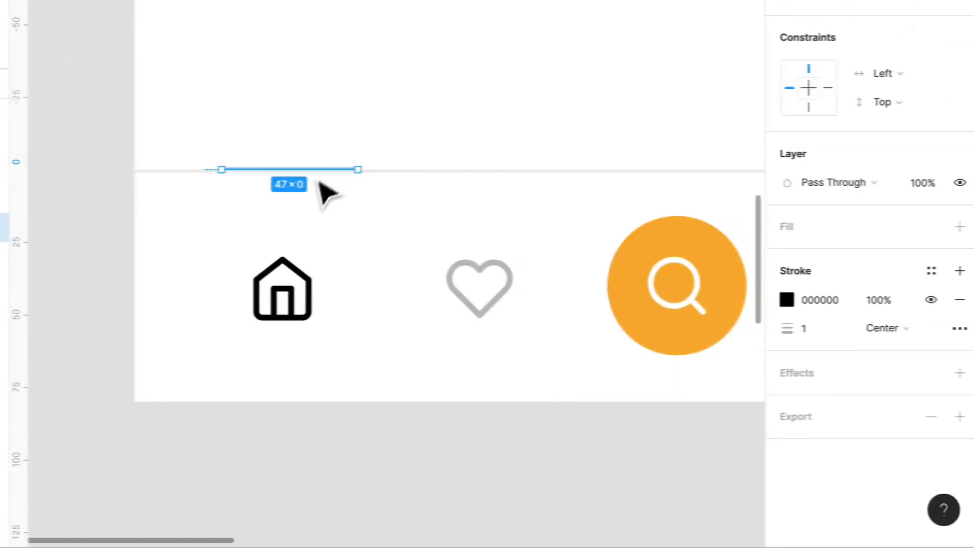
- Move the Active line just below the divider and apply the UI / Very Dark Gray color style to its stroke
drag(597, 175, 595, 189)
drag(308, 189, 304, 188)
click(923, 271)
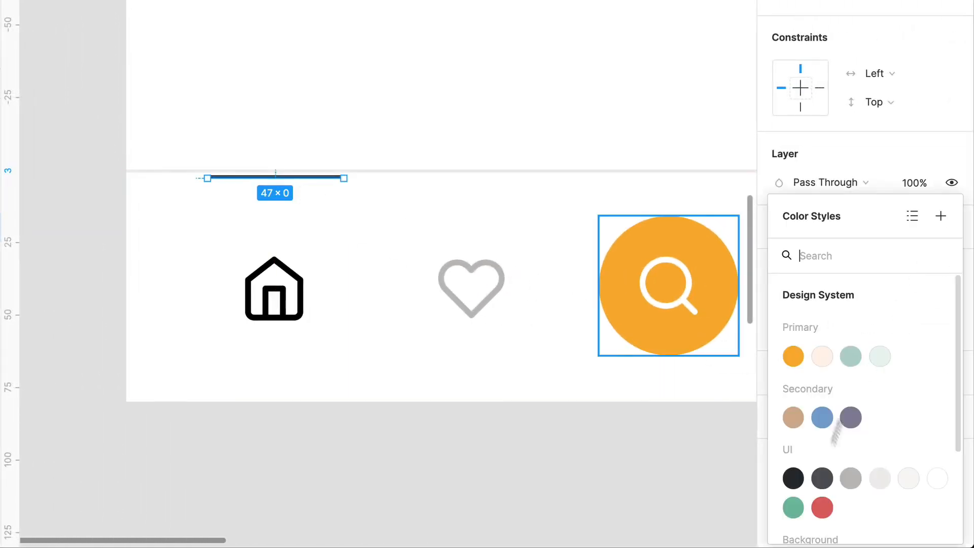
click(800, 479)
- Set the Active line's stroke weight to 2
scroll(311, 191, up, 5)
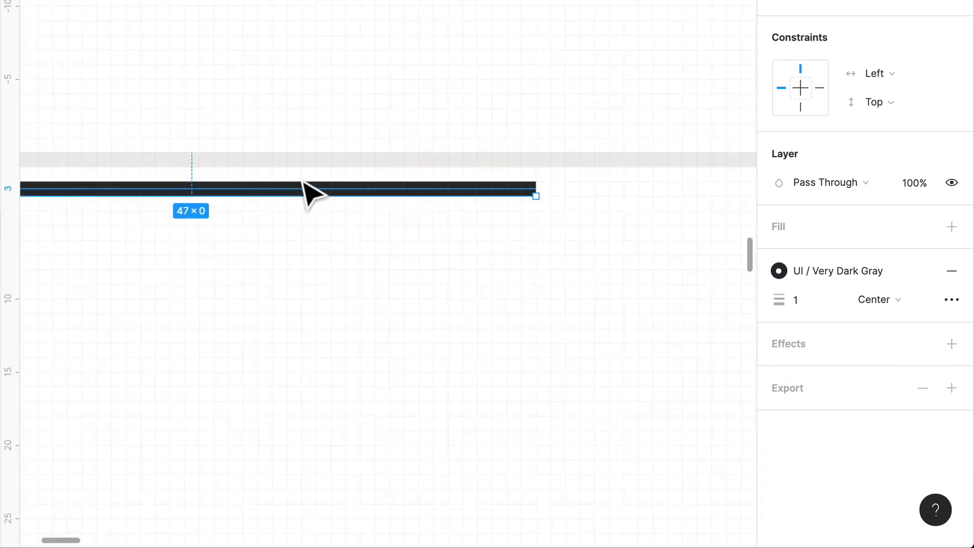
scroll(304, 191, down, 3)
click(820, 301)
text(2)
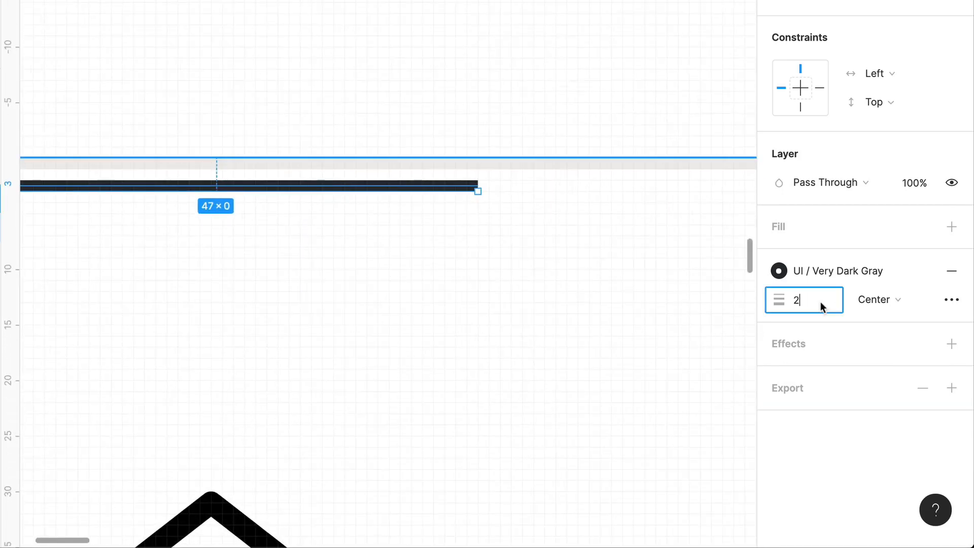
key(Return)
- Using the layout grid as a guide, fit the Active line to the first column at 53 wide, flush with the bar's upper edge
key(ctrl)
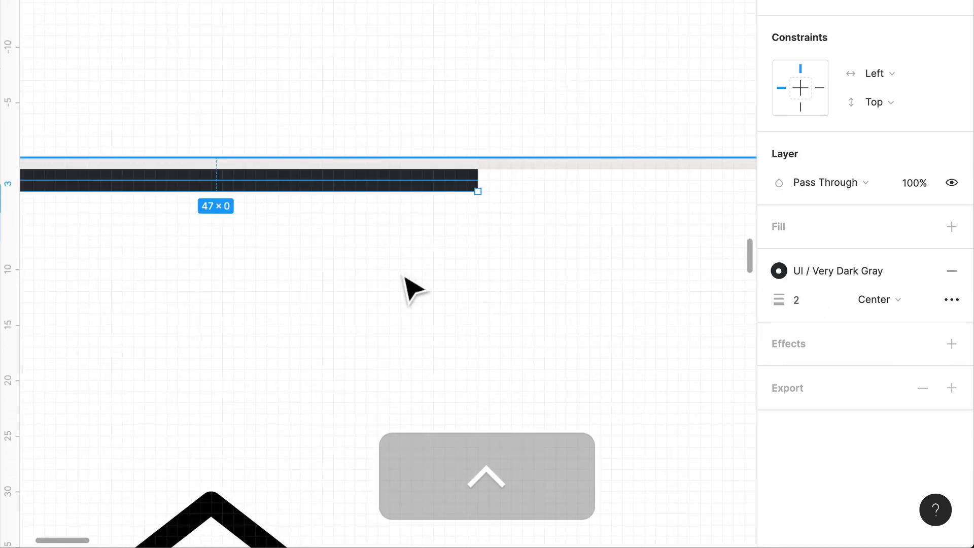
key(ctrl+g)
scroll(316, 235, down, 5)
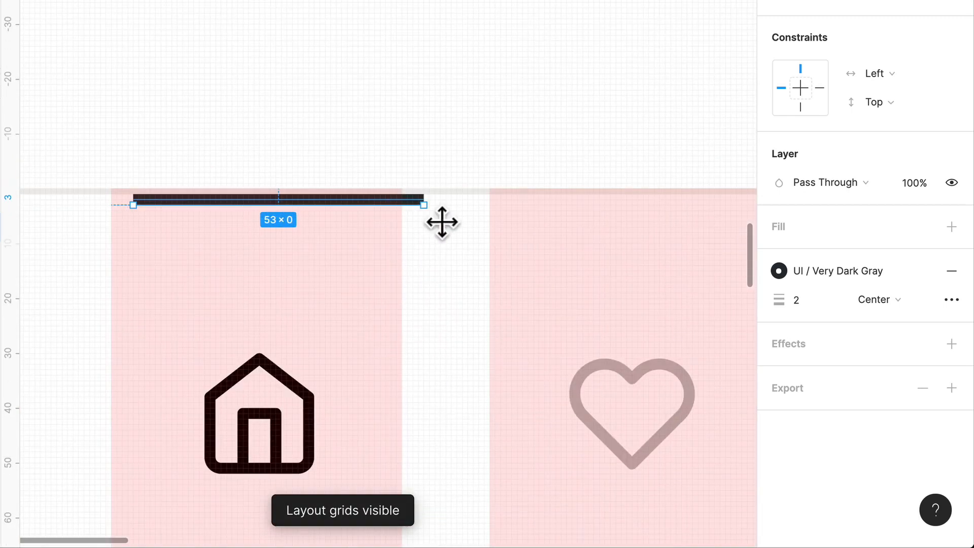
drag(442, 222, 418, 220)
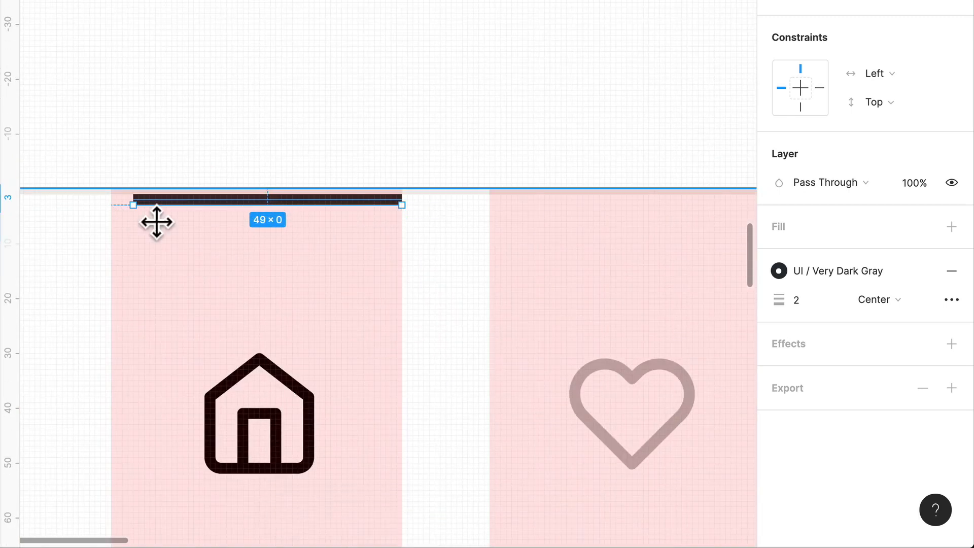
drag(156, 221, 184, 206)
scroll(348, 163, down, 5)
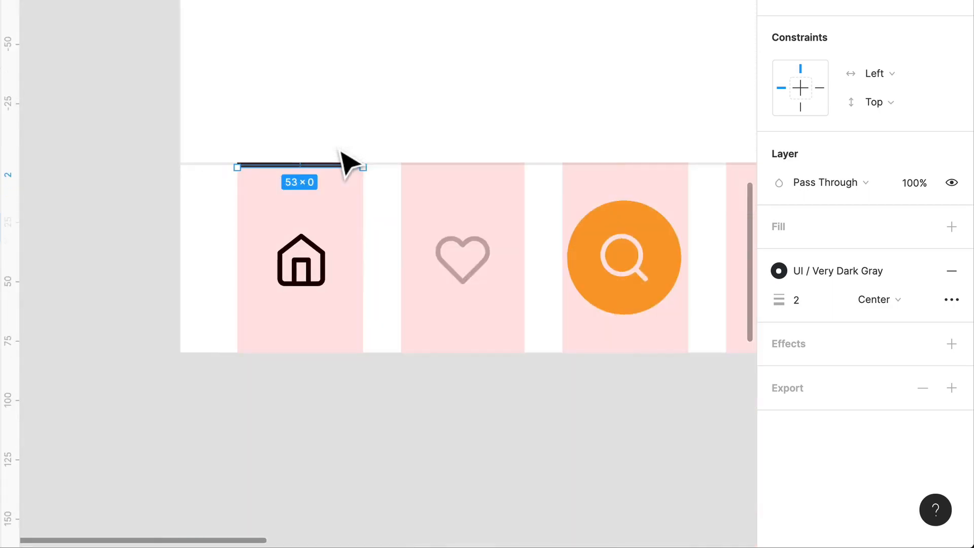
key(ctrl+super+g)
key(ctrl+g)
click(428, 385)
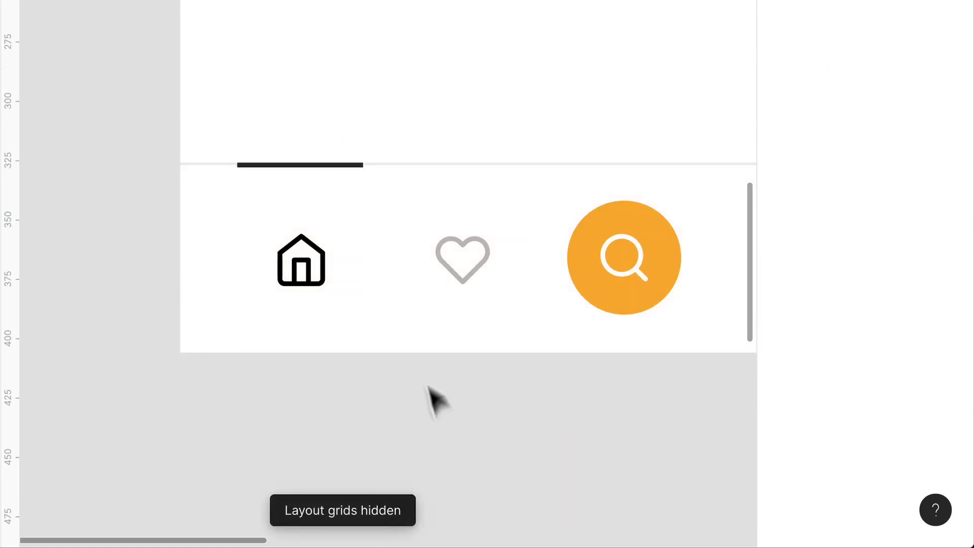
- Show the layout grids, nudge the home icon slightly left to center it in the first column, and hide the grids again
scroll(422, 375, down, 1)
key(ctrl+g)
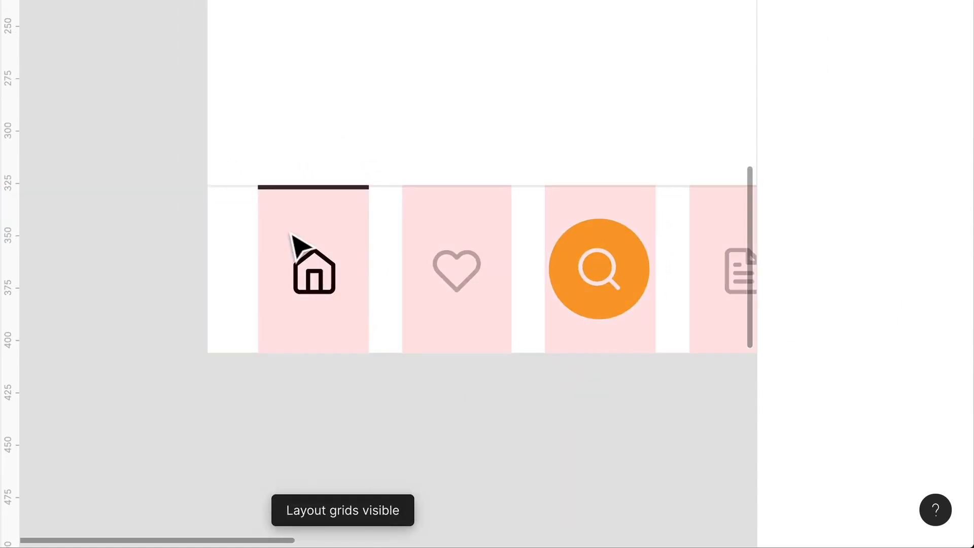
scroll(293, 237, up, 5)
scroll(297, 245, up, 4)
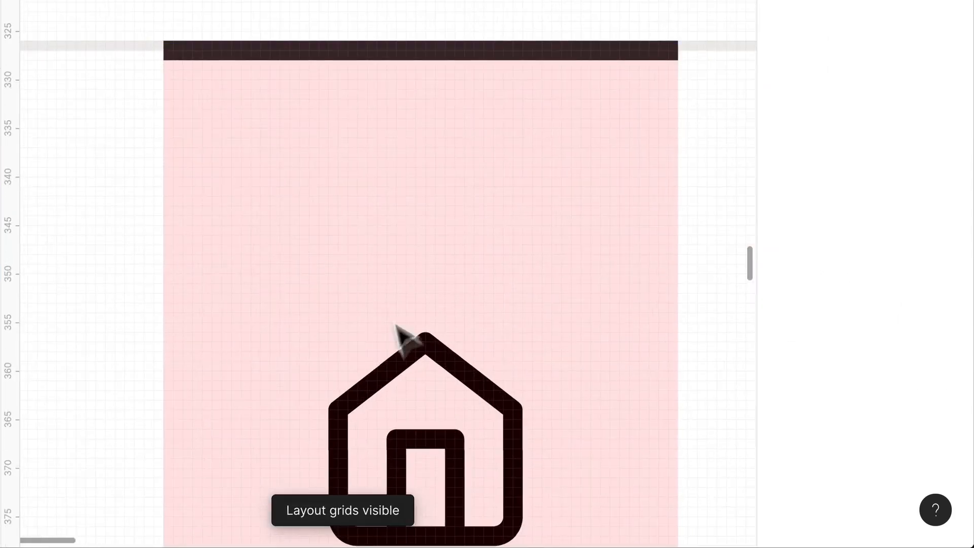
click(459, 403)
click(459, 388)
drag(476, 391, 472, 388)
scroll(482, 397, down, 10)
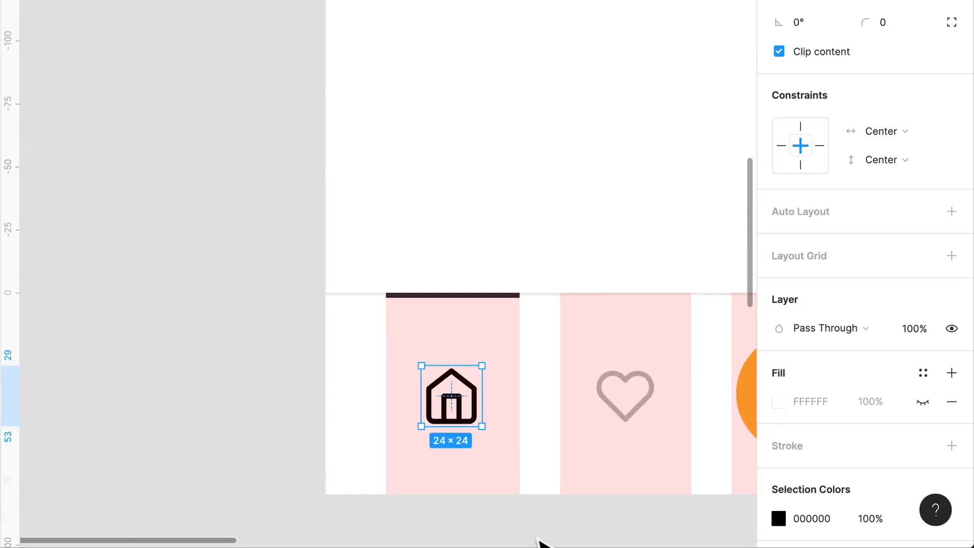
click(538, 541)
key(ctrl+shift+4)
scroll(559, 528, down, 1)
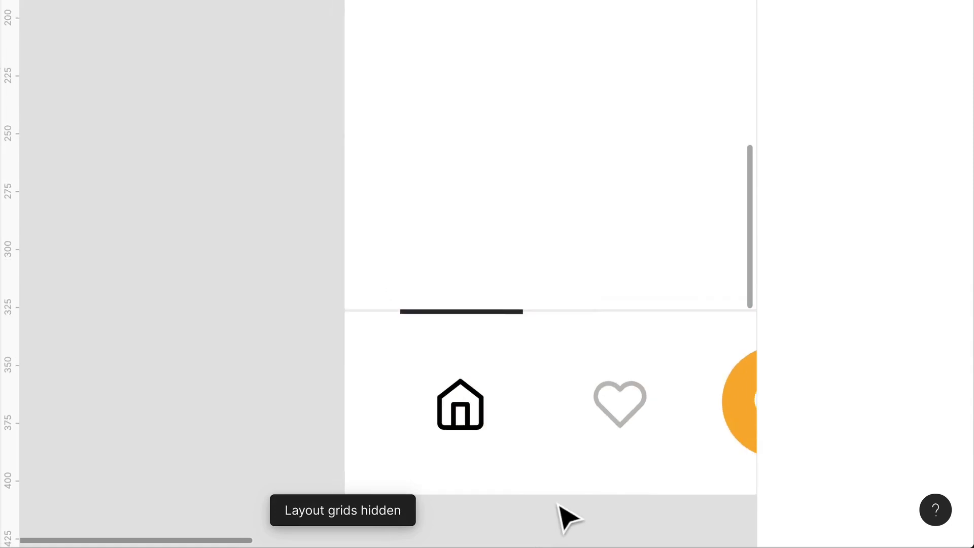
- Review the Home screen's navigation bar and compare the screen with the wireframe beside it
drag(582, 497, 279, 345)
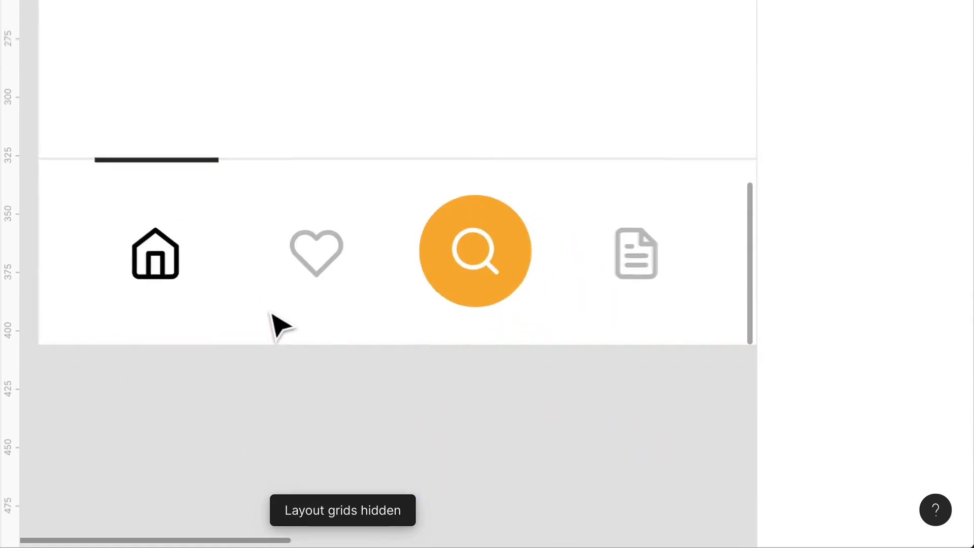
scroll(273, 314, down, 3)
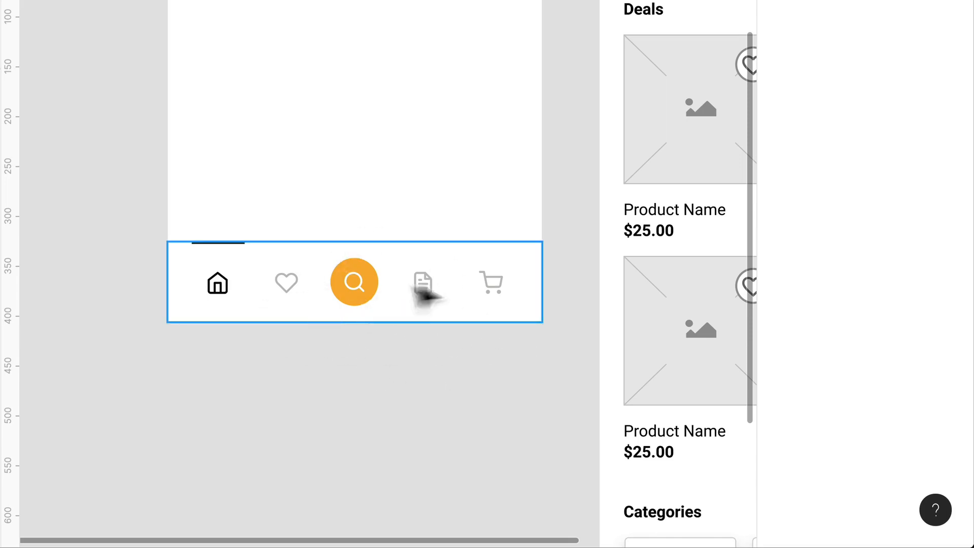
scroll(441, 463, up, 3)
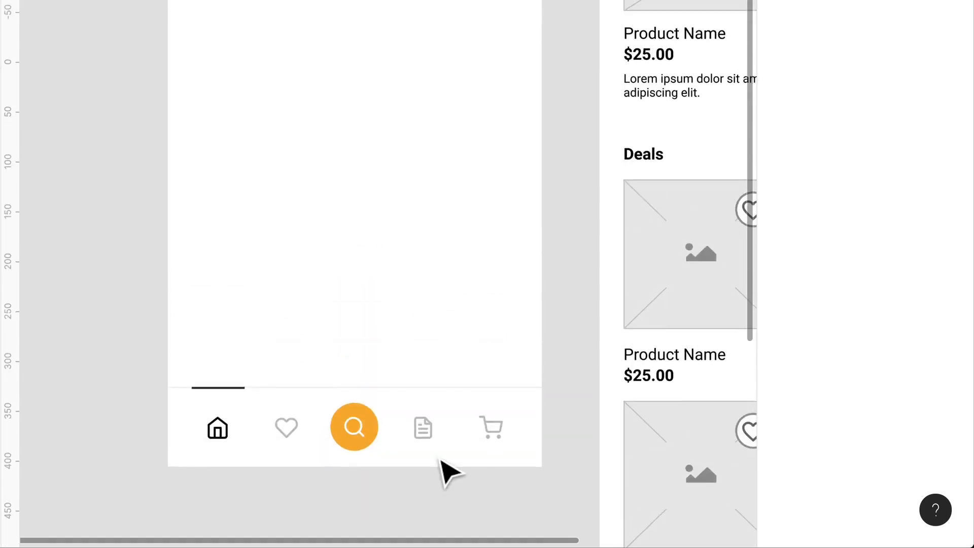
scroll(441, 463, down, 2)
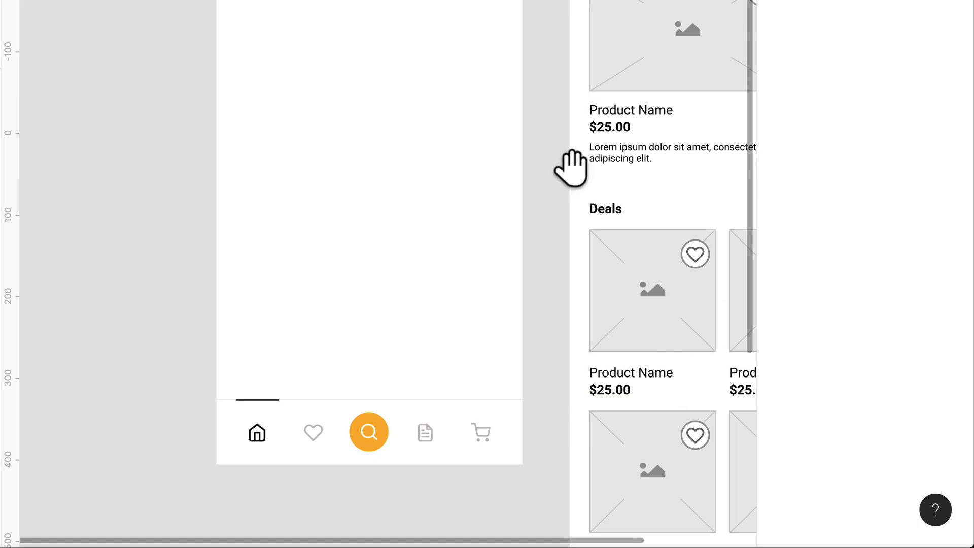
drag(604, 169, 285, 151)
scroll(281, 144, down, 5)
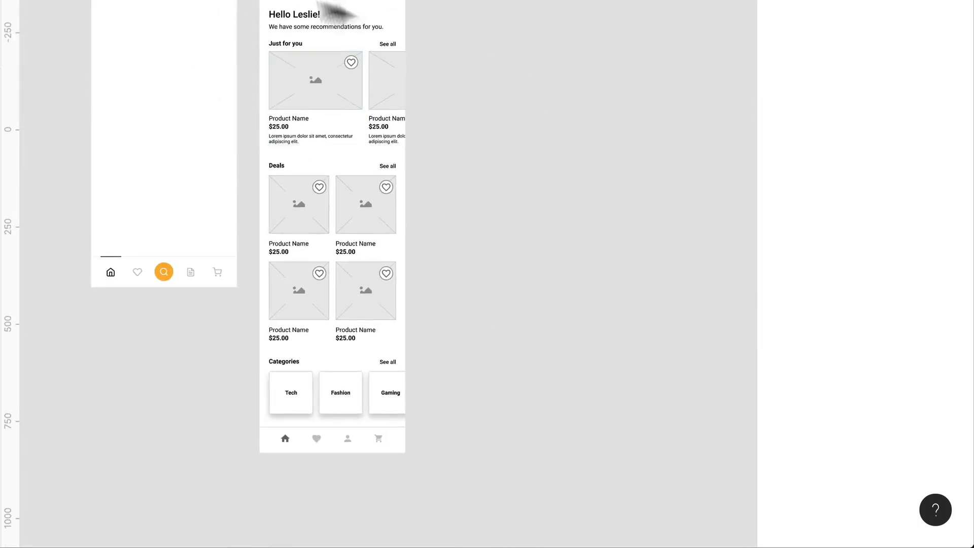
scroll(84, 223, up, 2)
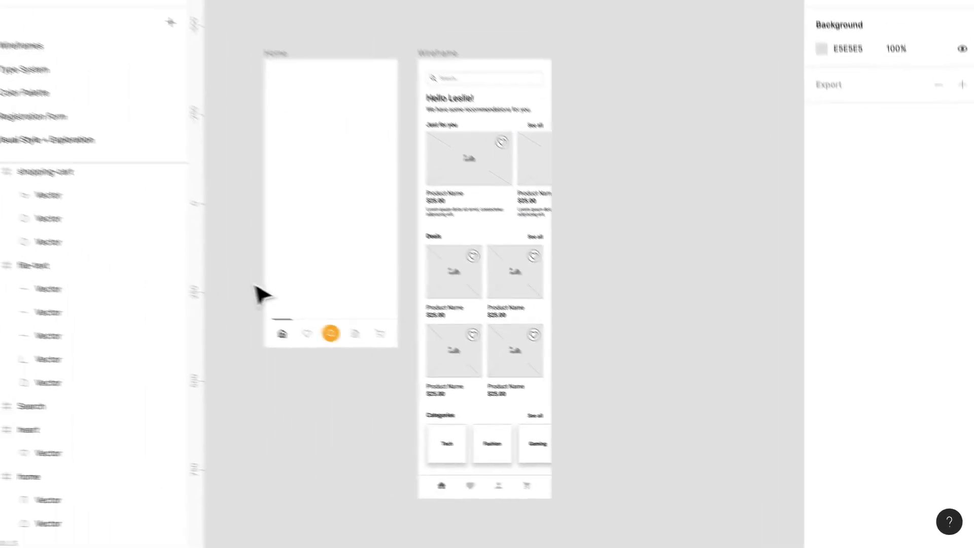
drag(100, 181, 216, 174)
drag(388, 261, 376, 271)
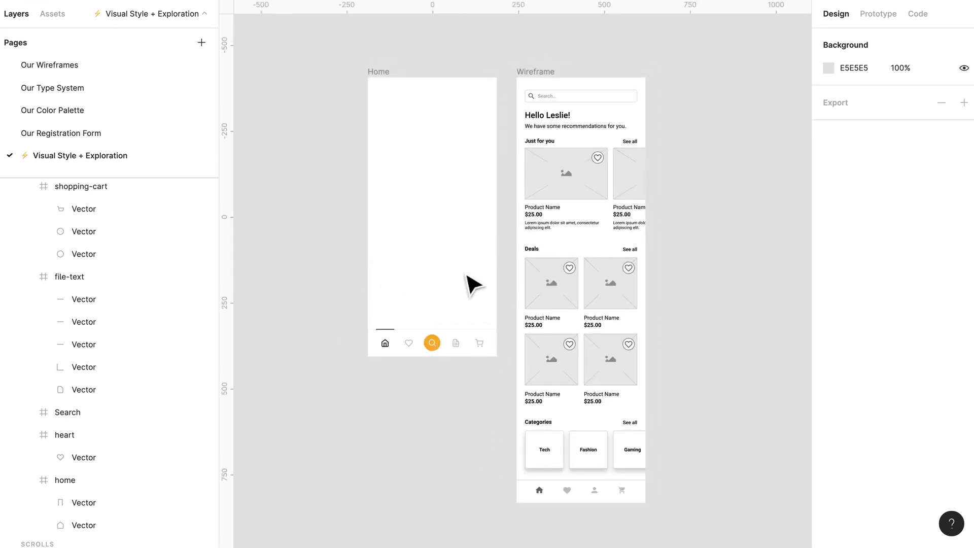
scroll(474, 284, up, 2)
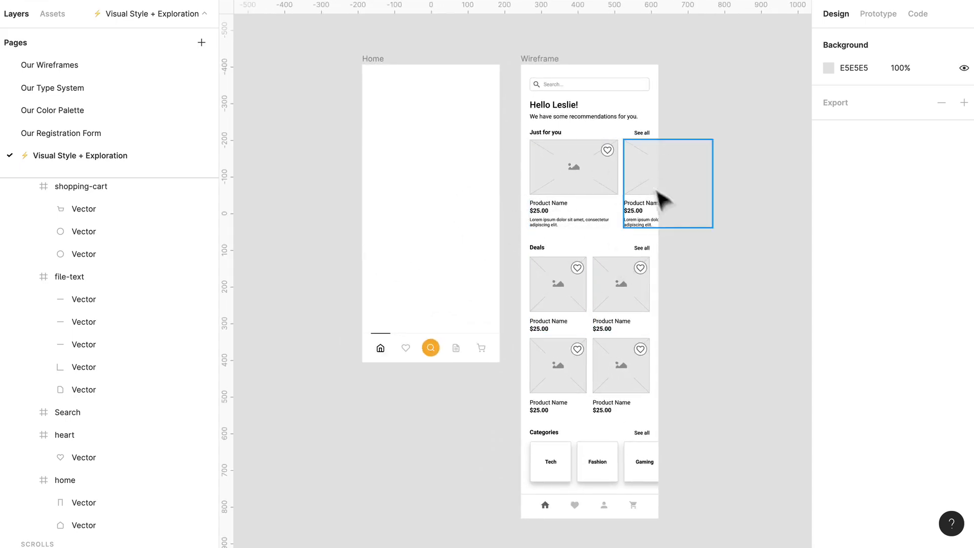